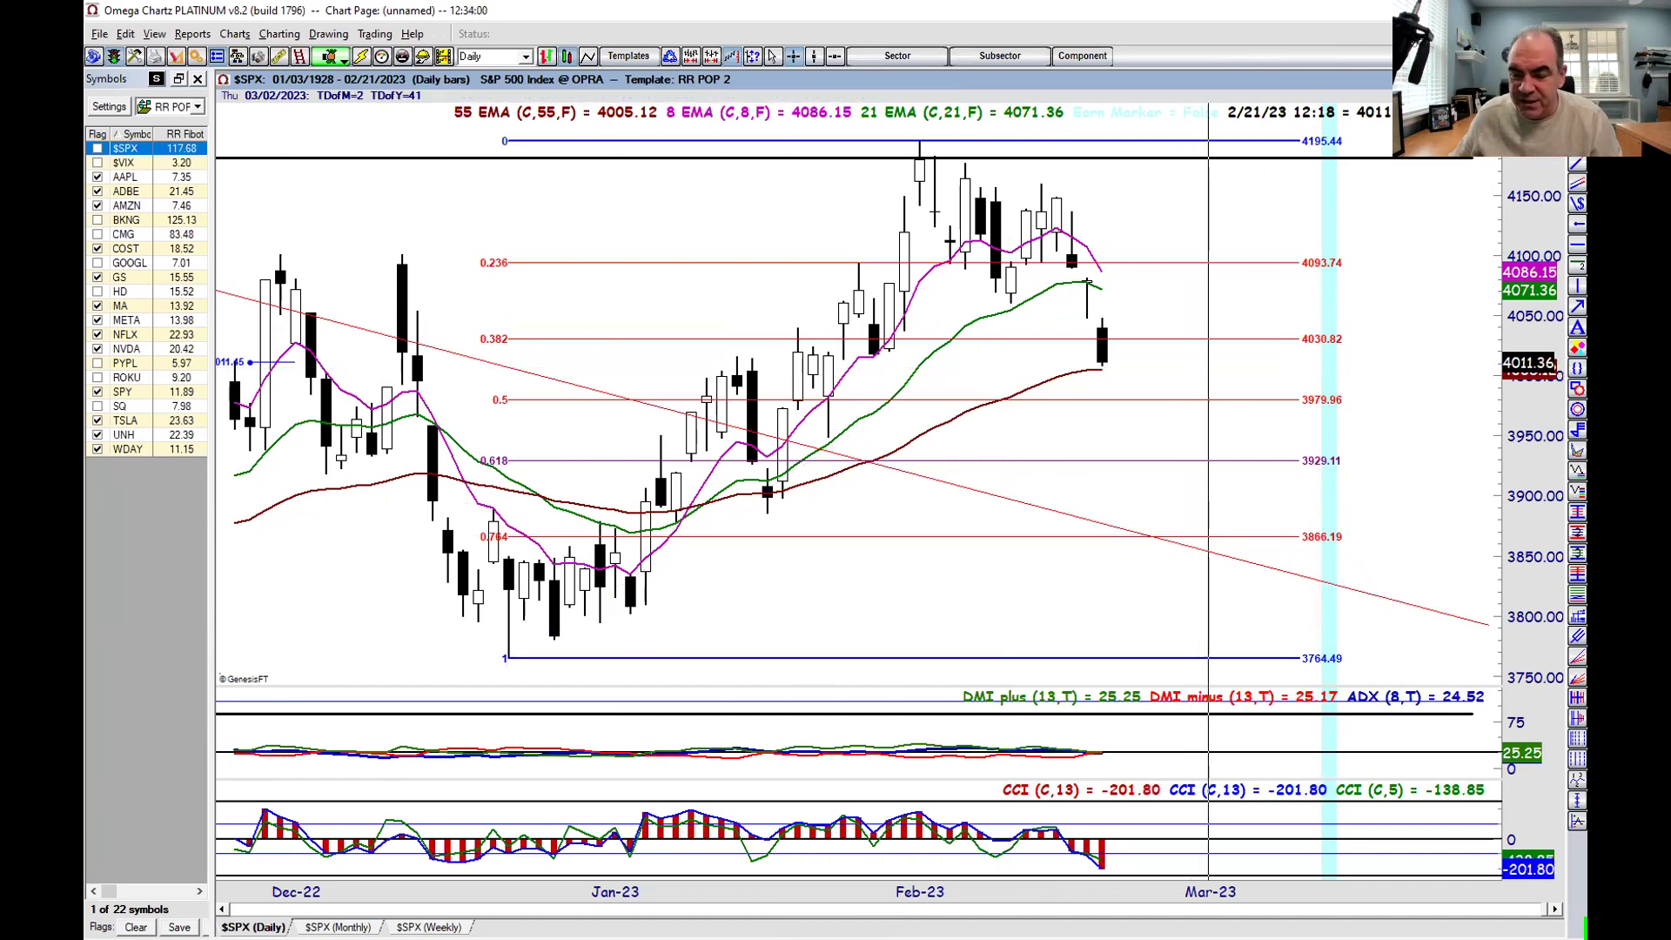
Zoom the $SPX daily chart in on the price bars from January 2023 onward.
key(Up)
key(Up)
key(Up)
key(Up)
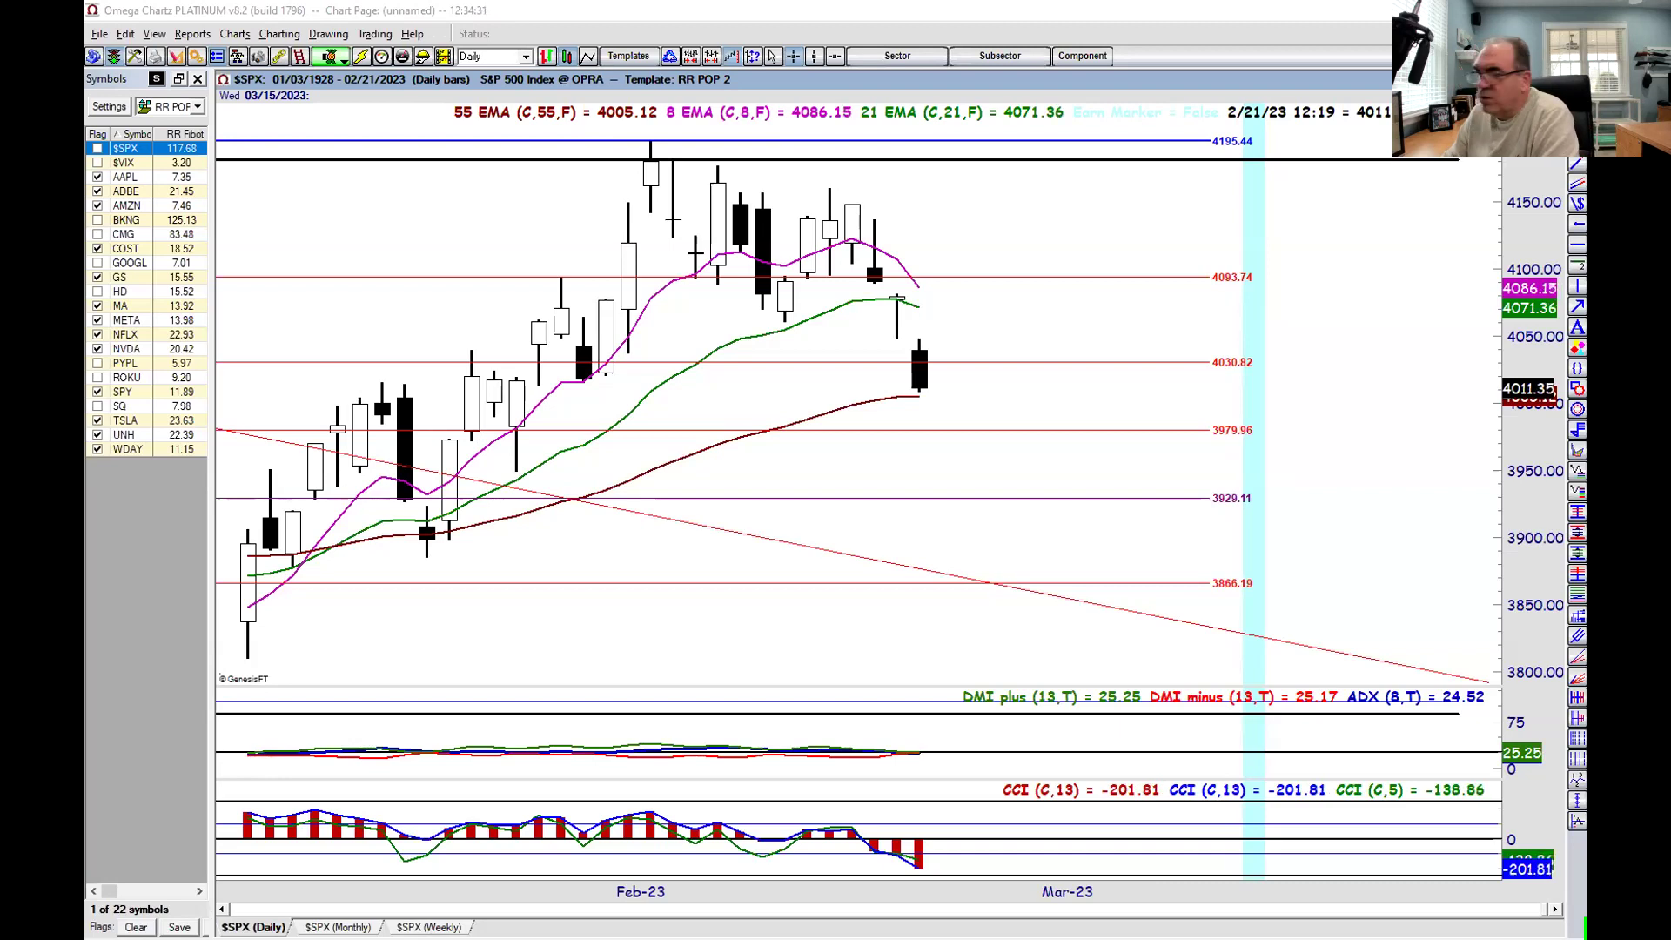
Switch to the POP Tracking Sheet 2023 workbook in Excel and examine the Bias column for 2/8/23.
key(alt+Tab)
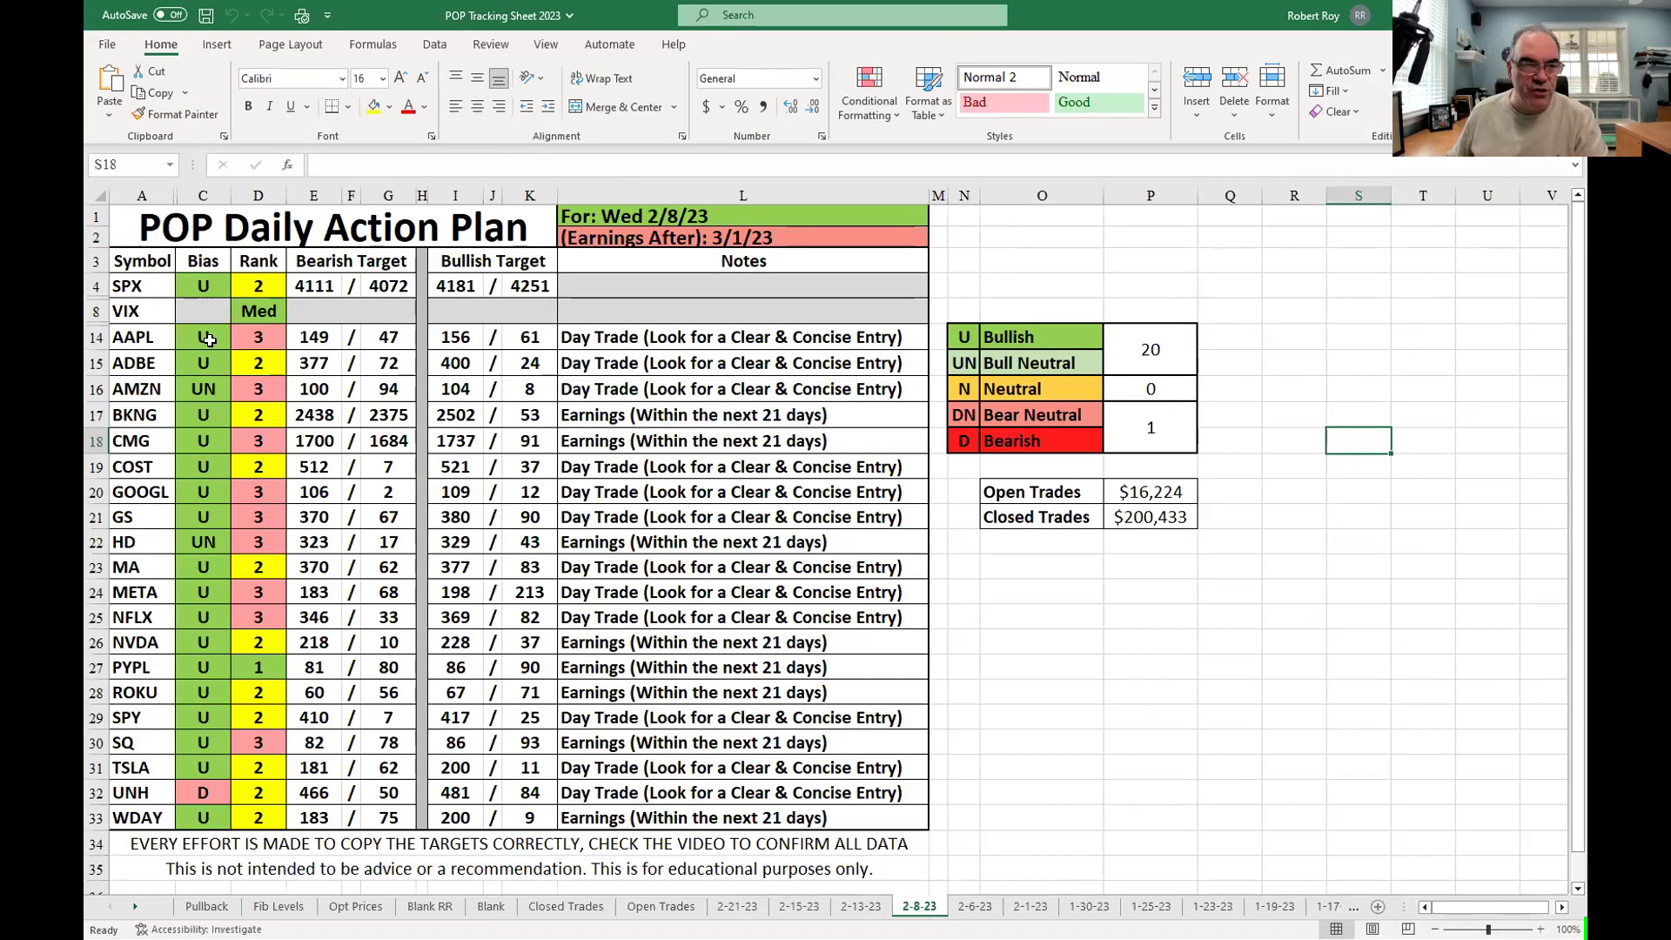
click(202, 195)
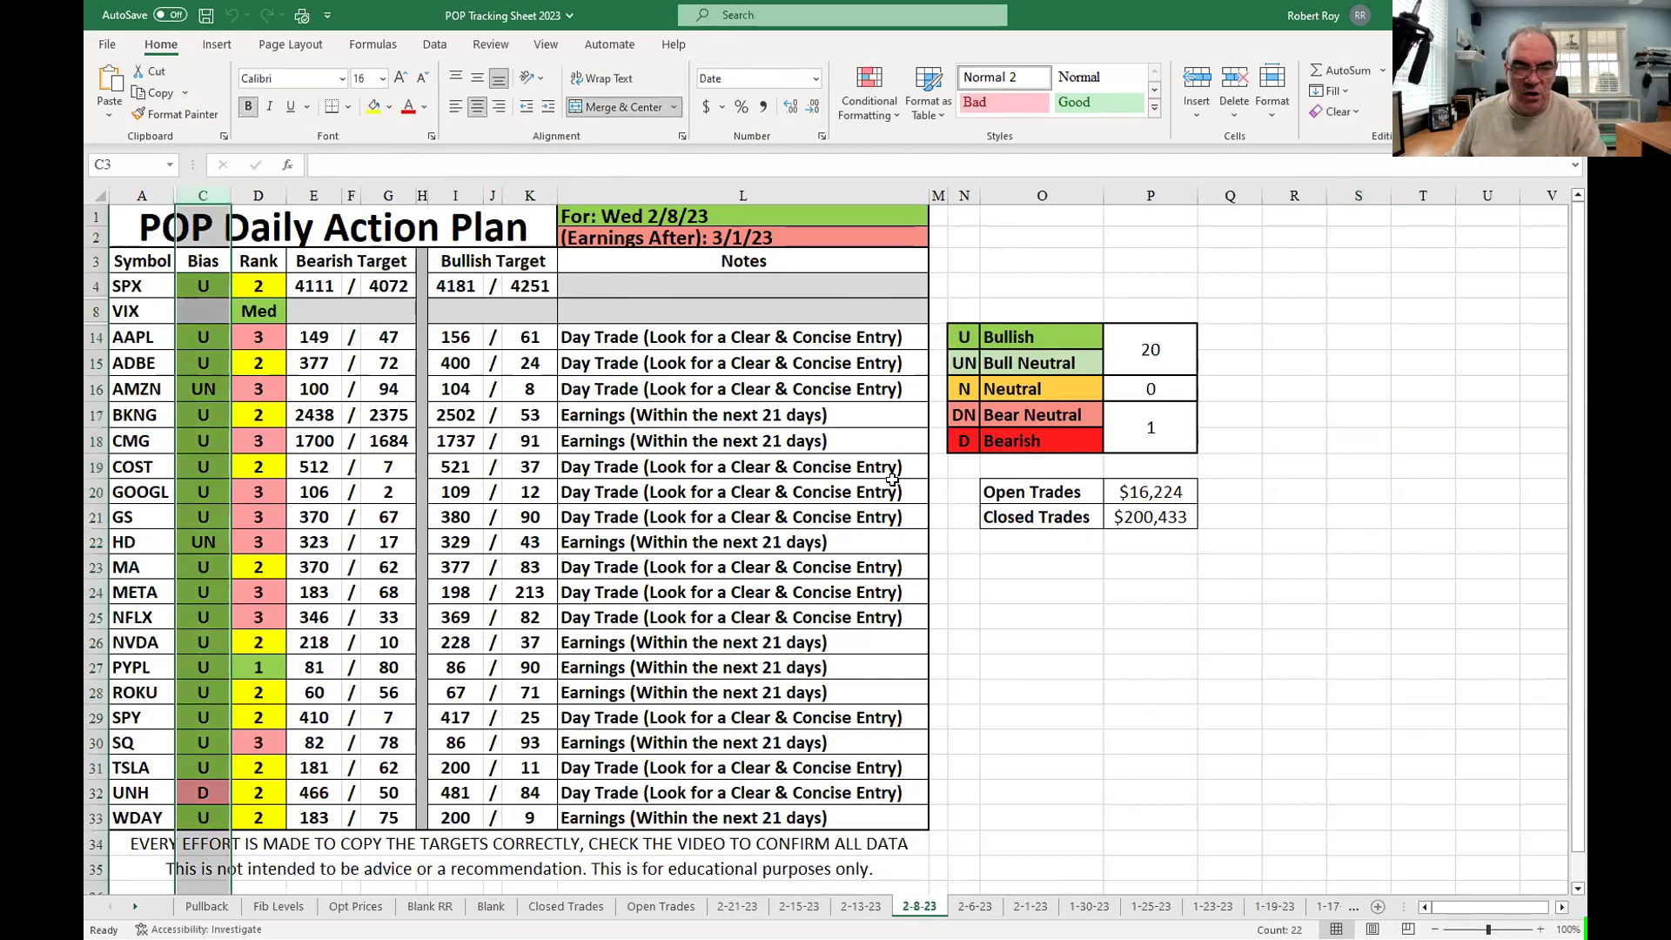
click(1014, 564)
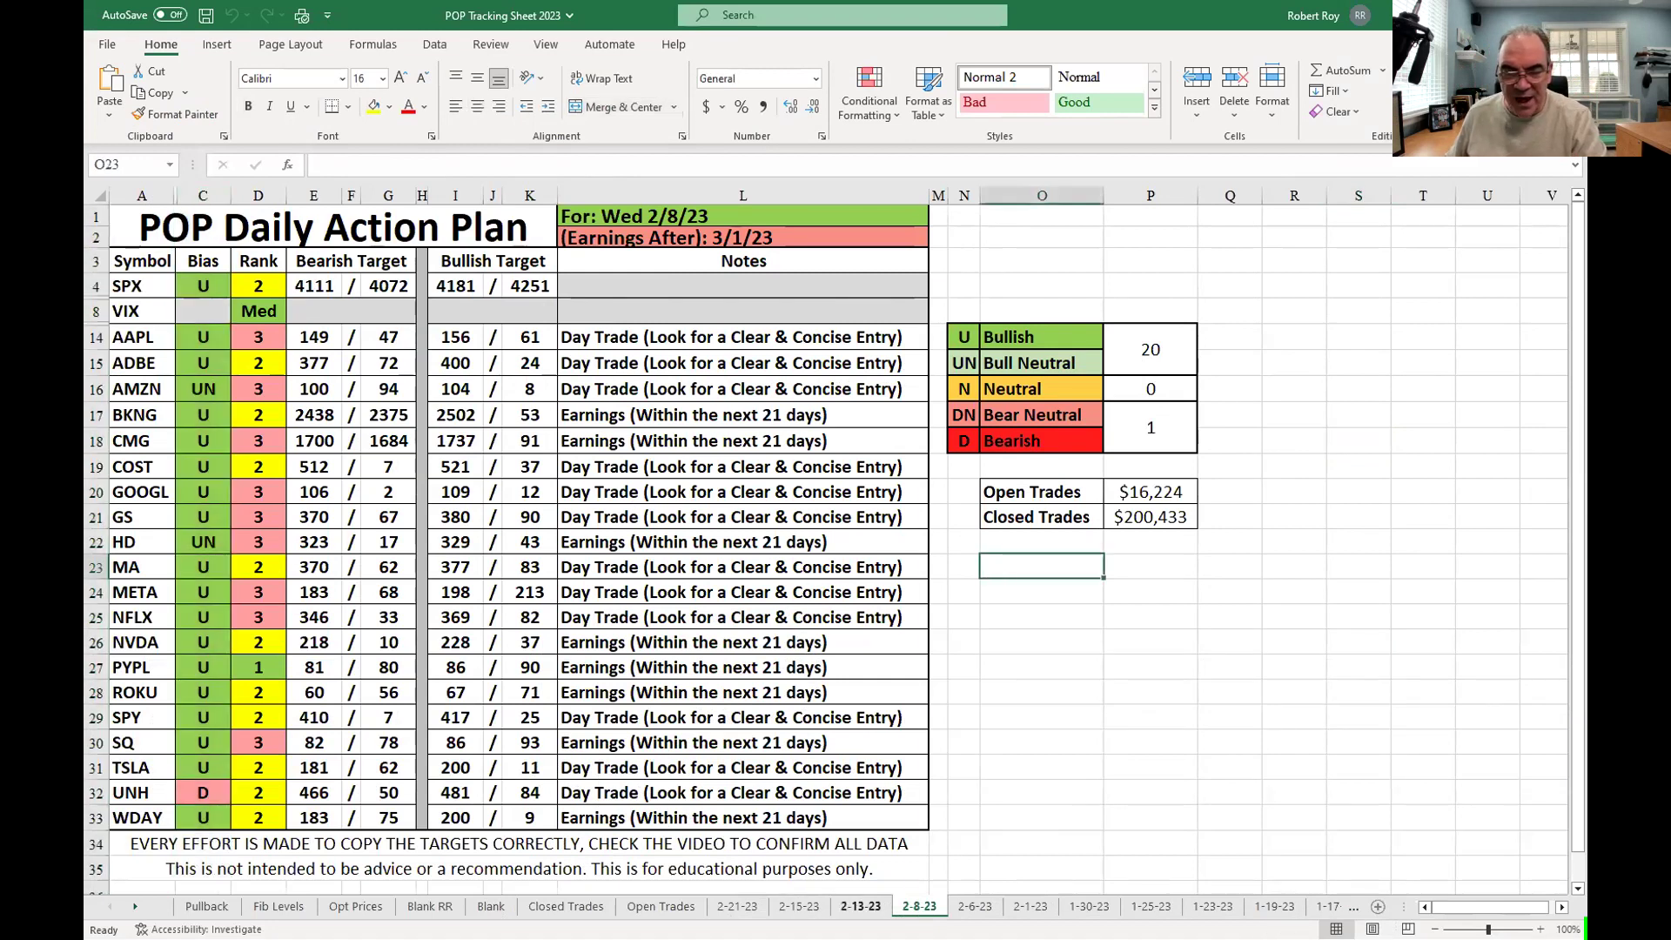
Review the bullish, neutral and bearish counts on the 2-13-23, 2-15-23 and 2-21-23 sheets.
key(ctrl+Page_Up)
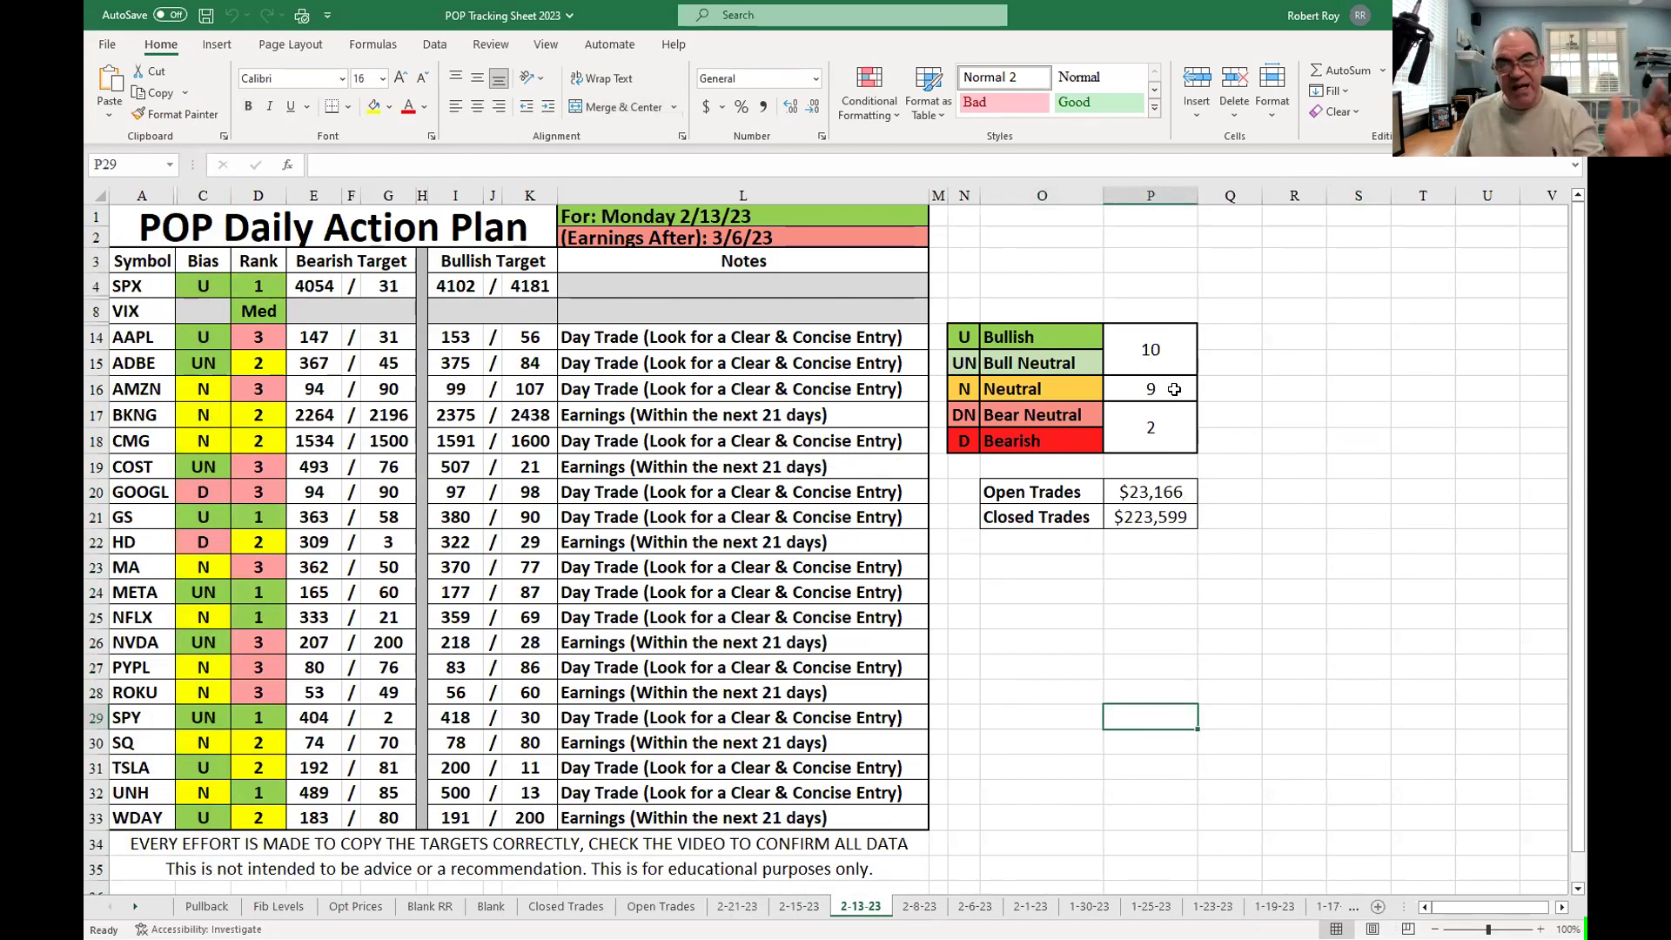
click(815, 907)
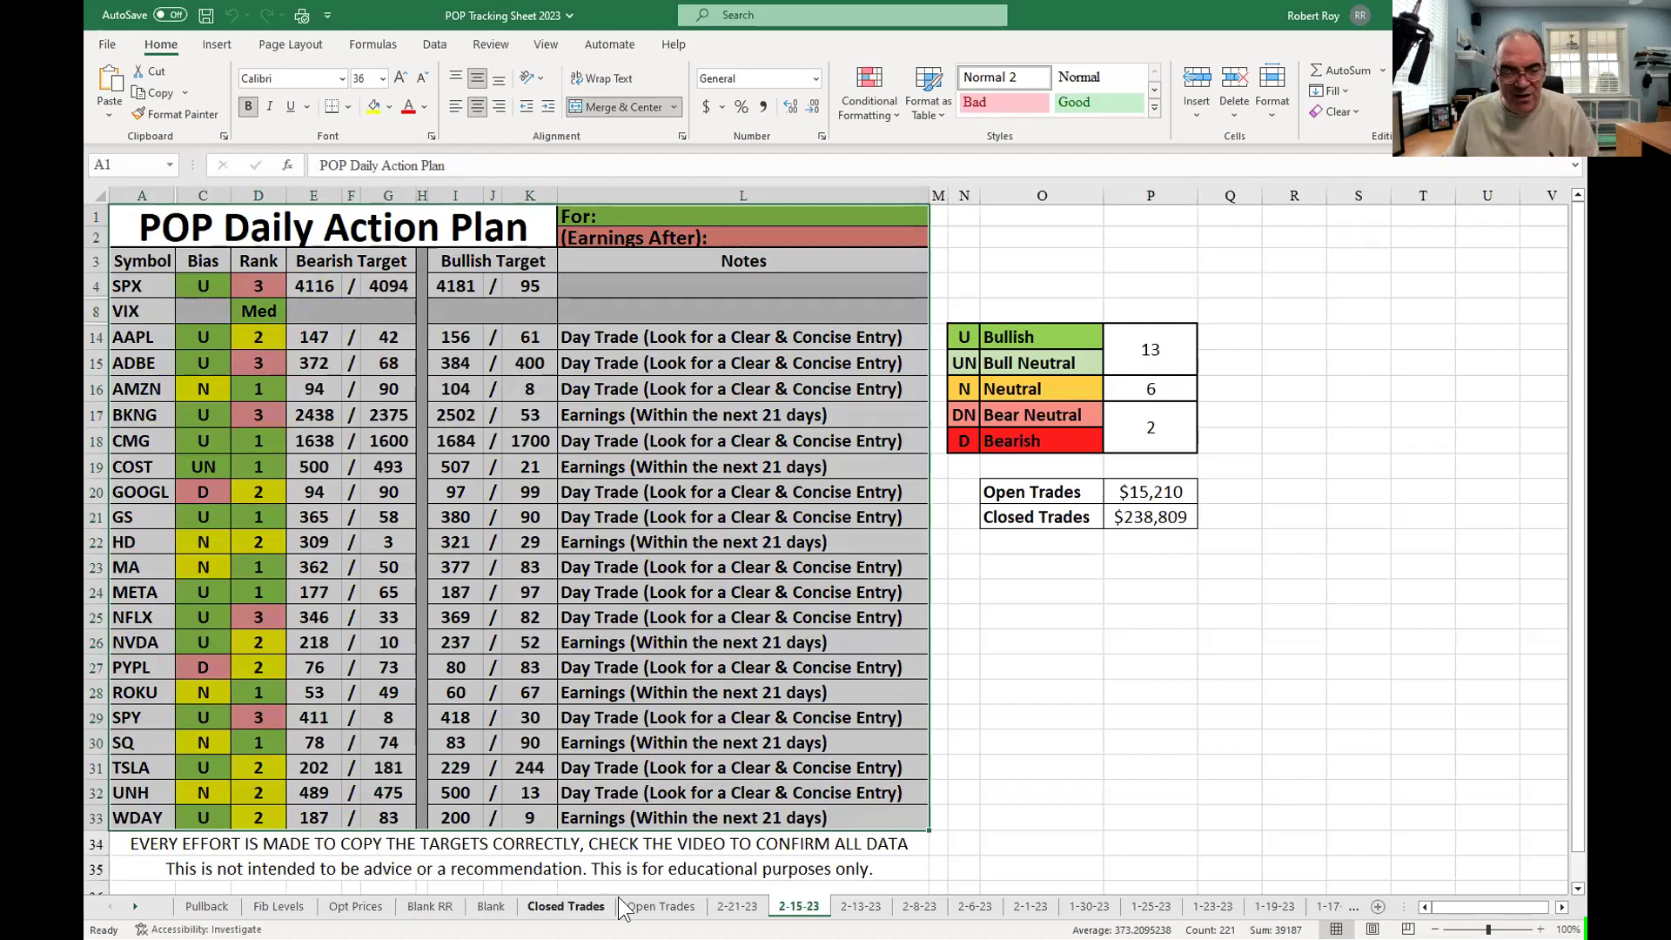
click(737, 906)
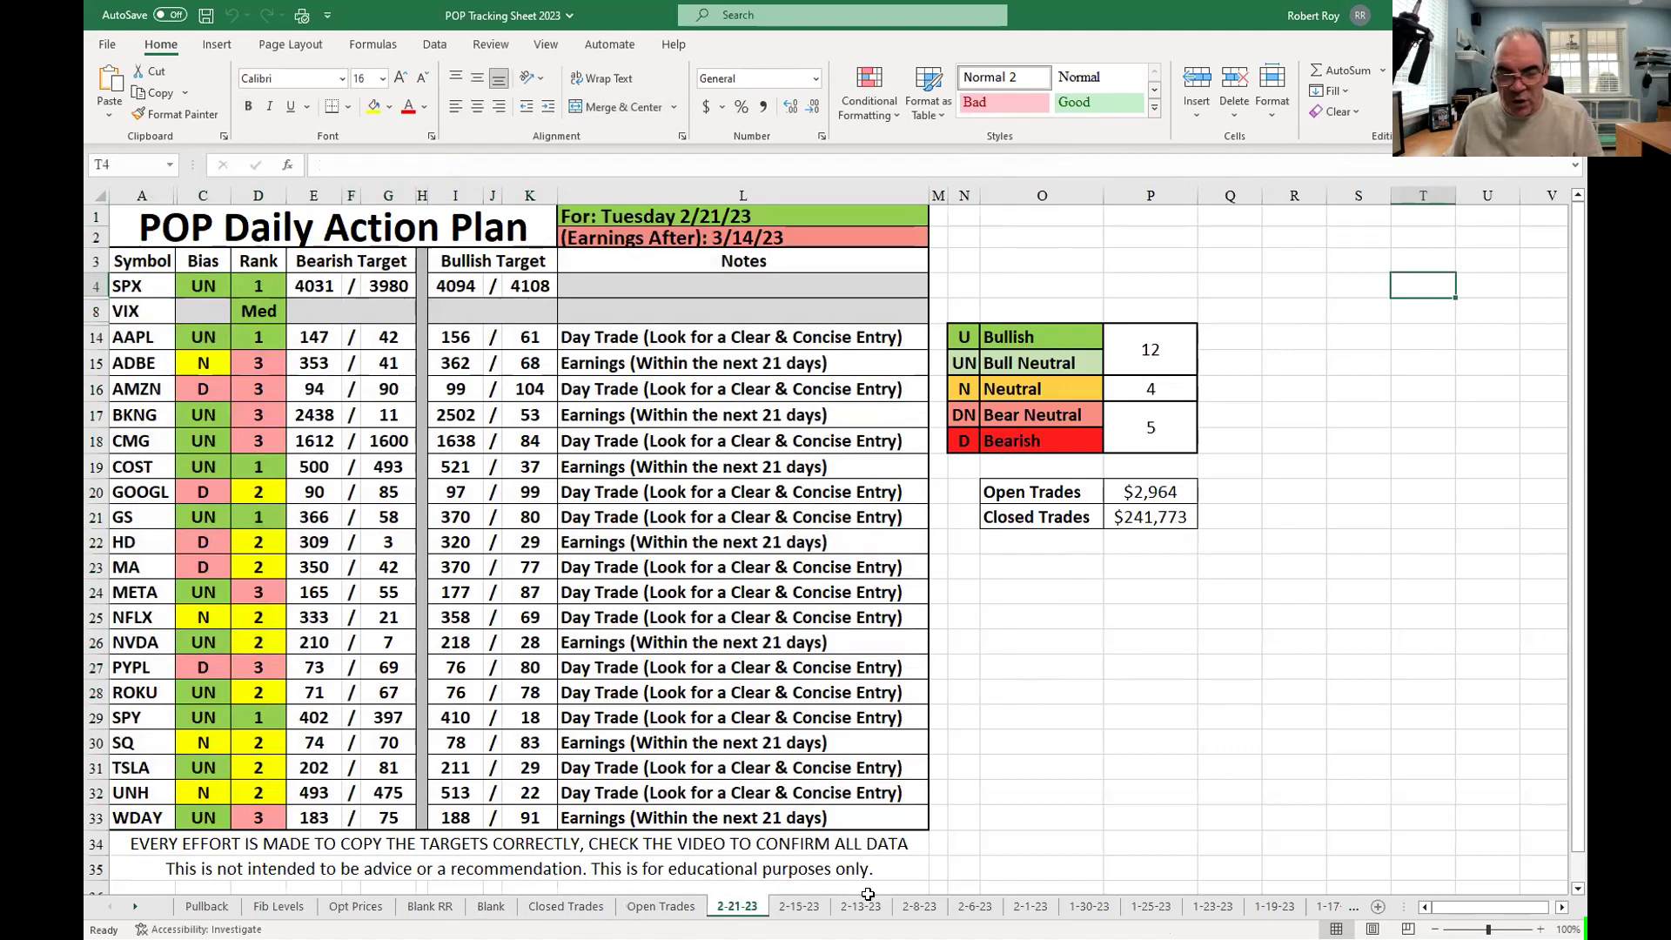
Compare the 2-8-23 action plan with the 2-21-23 plan, highlighting the latter's Bias column.
click(923, 906)
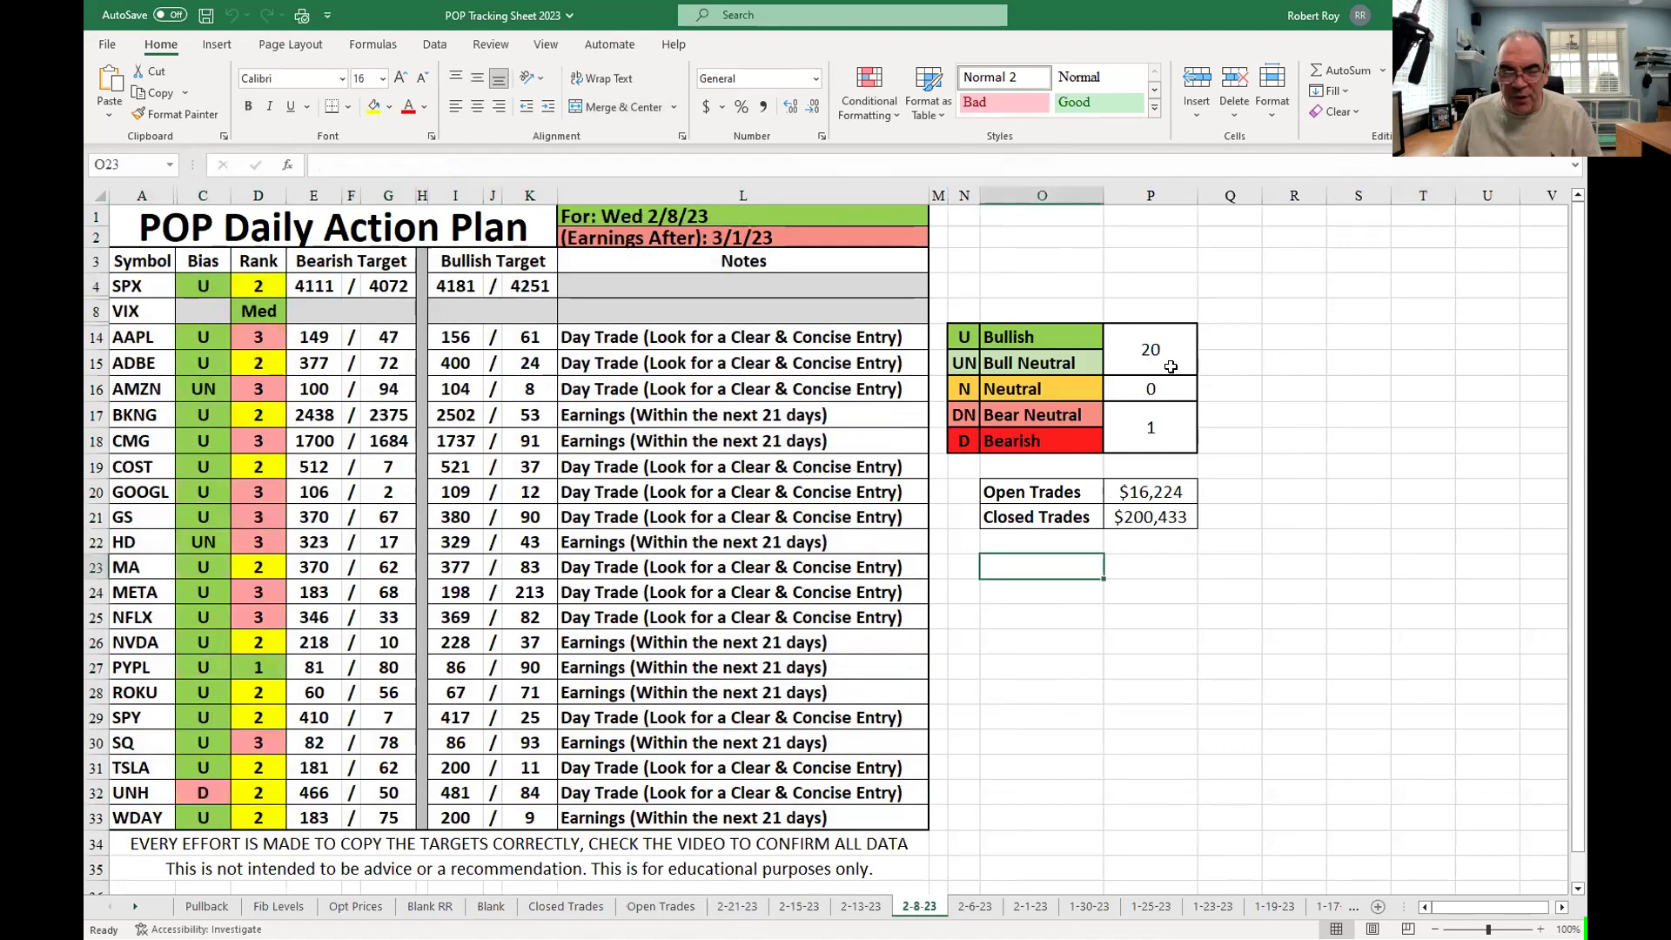
click(737, 906)
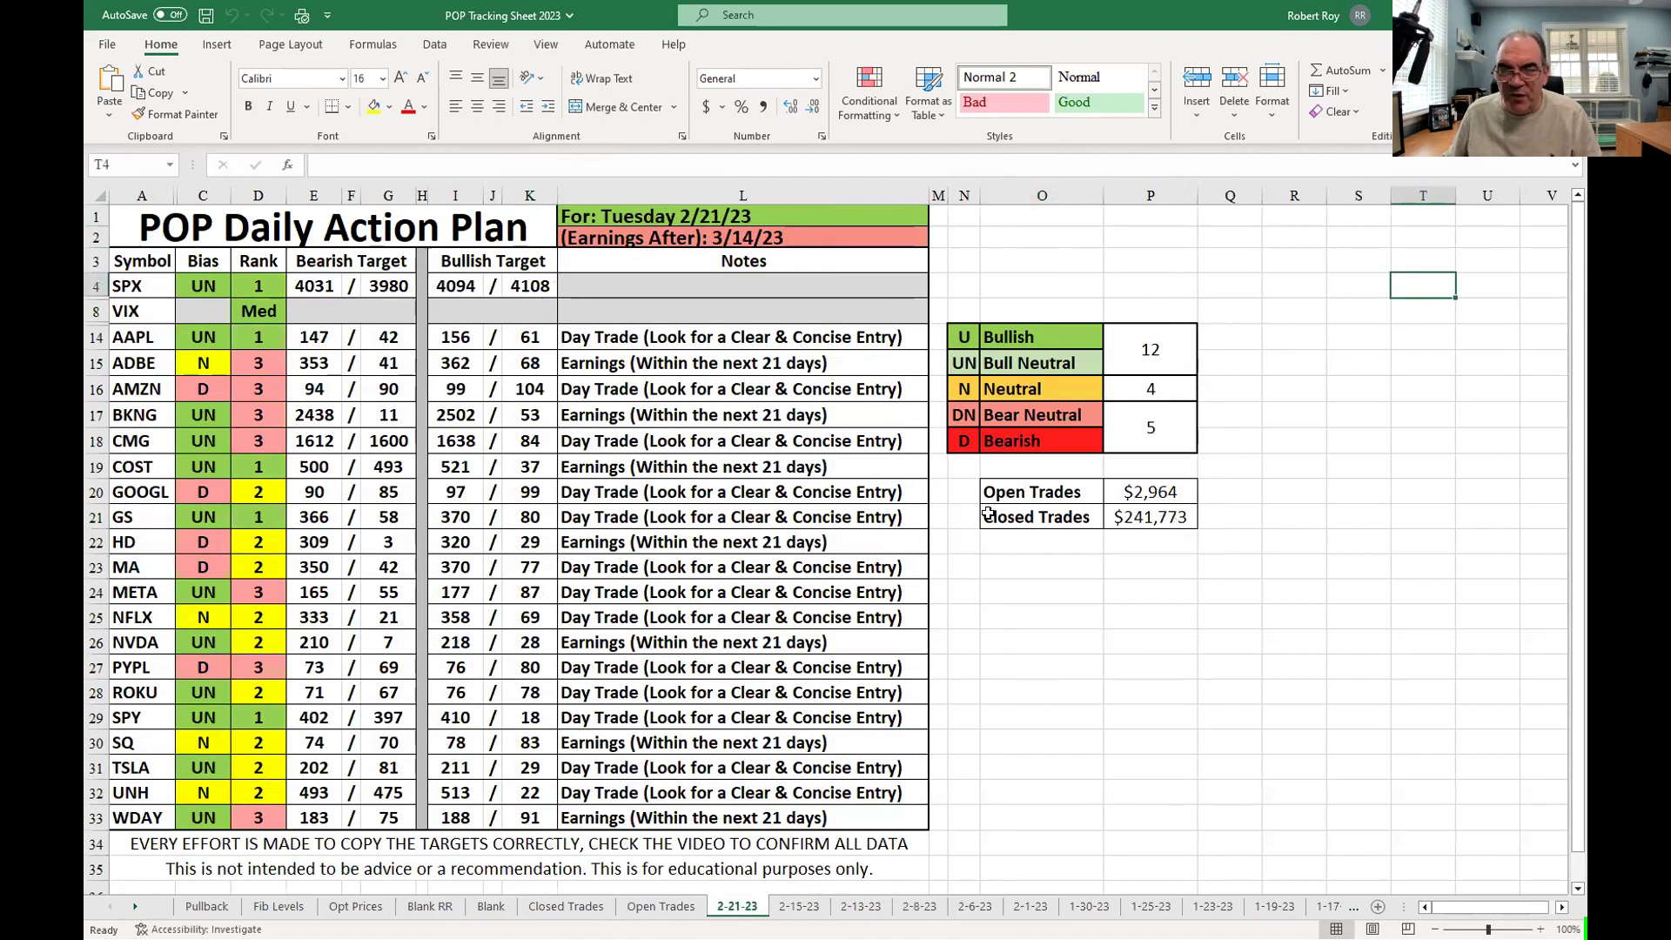
click(201, 192)
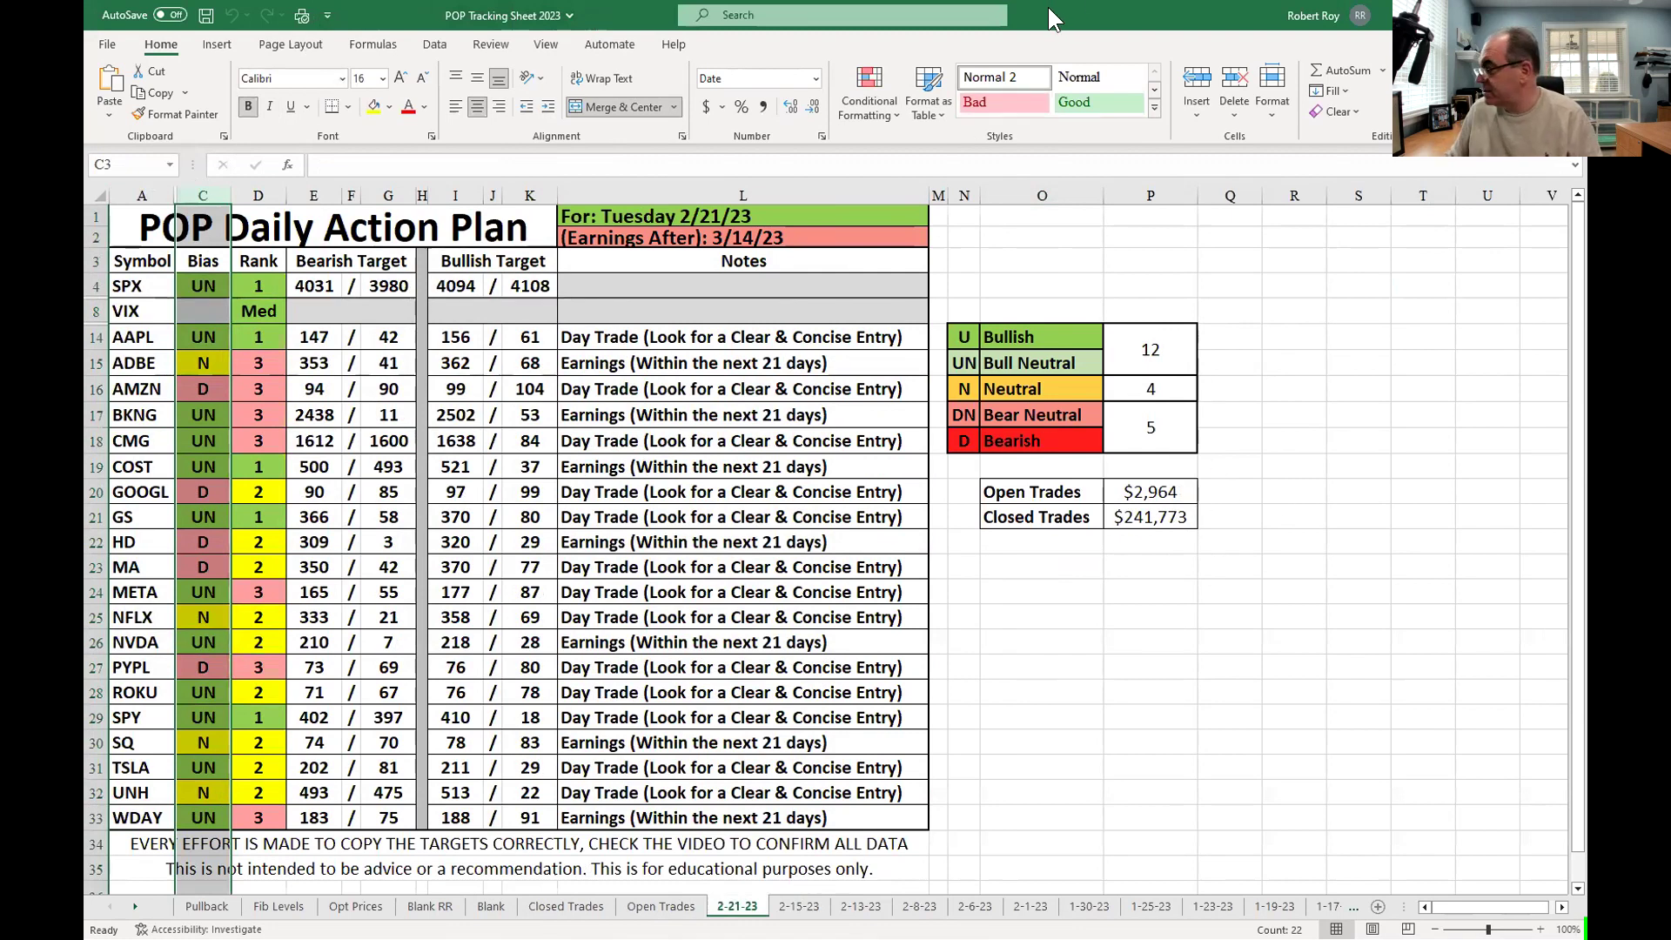
Switch back to Omega Chartz and review the daily charts of AAPL, ADBE, AMZN, BKNG, CMG and COST in turn.
key(alt+Tab)
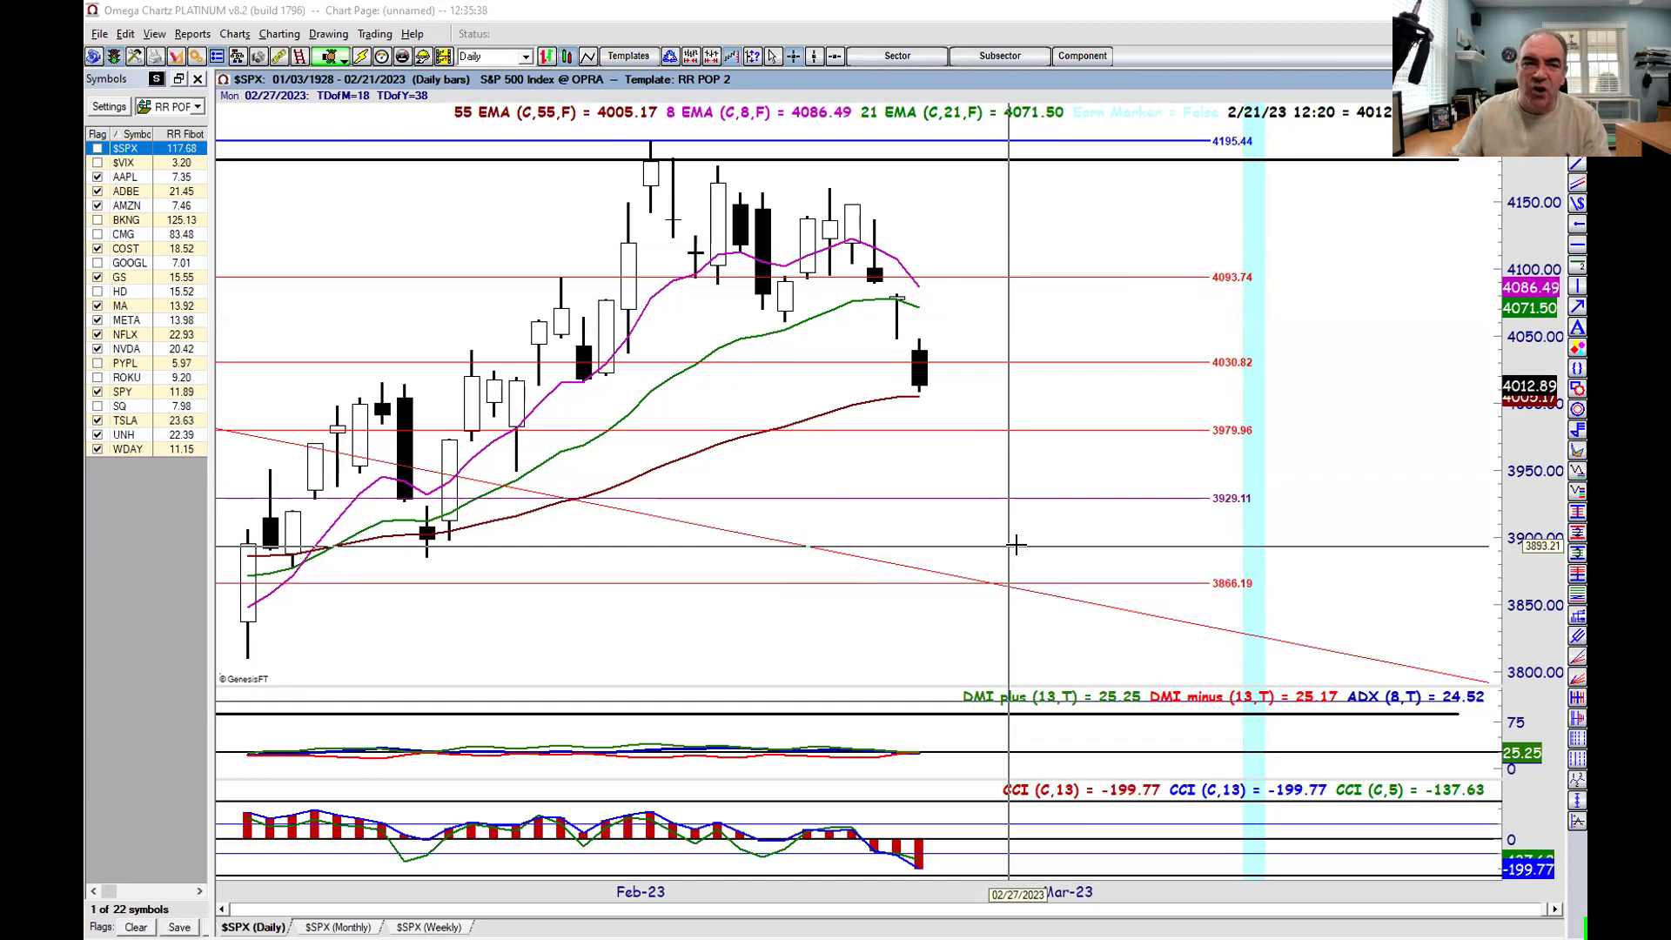
click(133, 178)
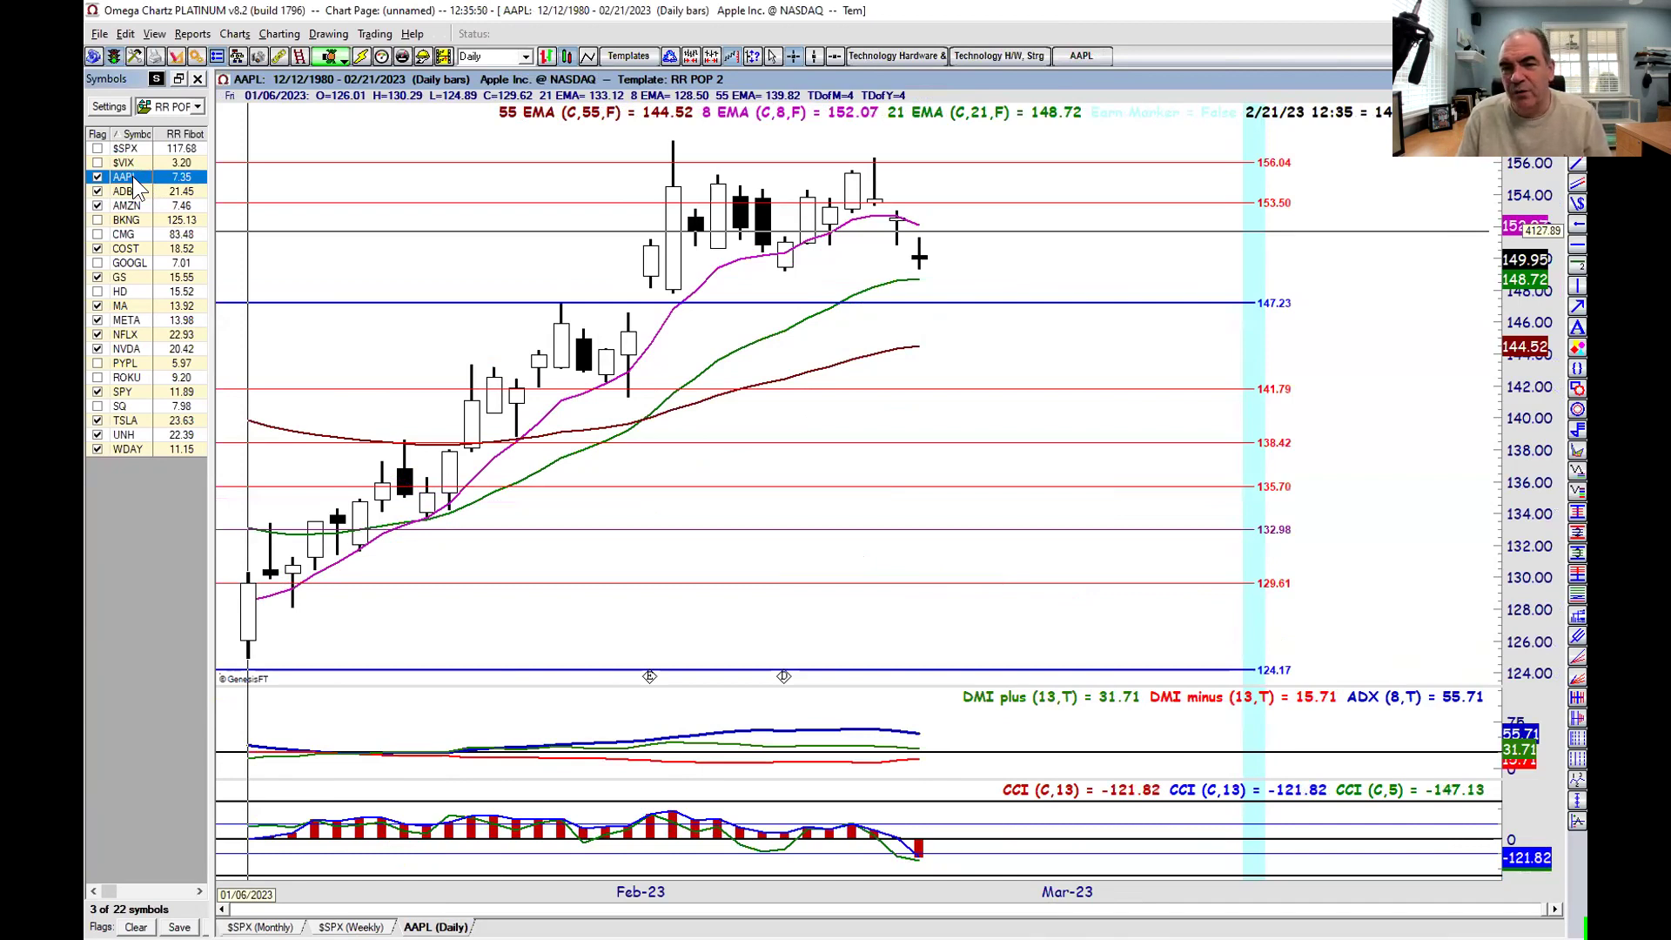
key(Down)
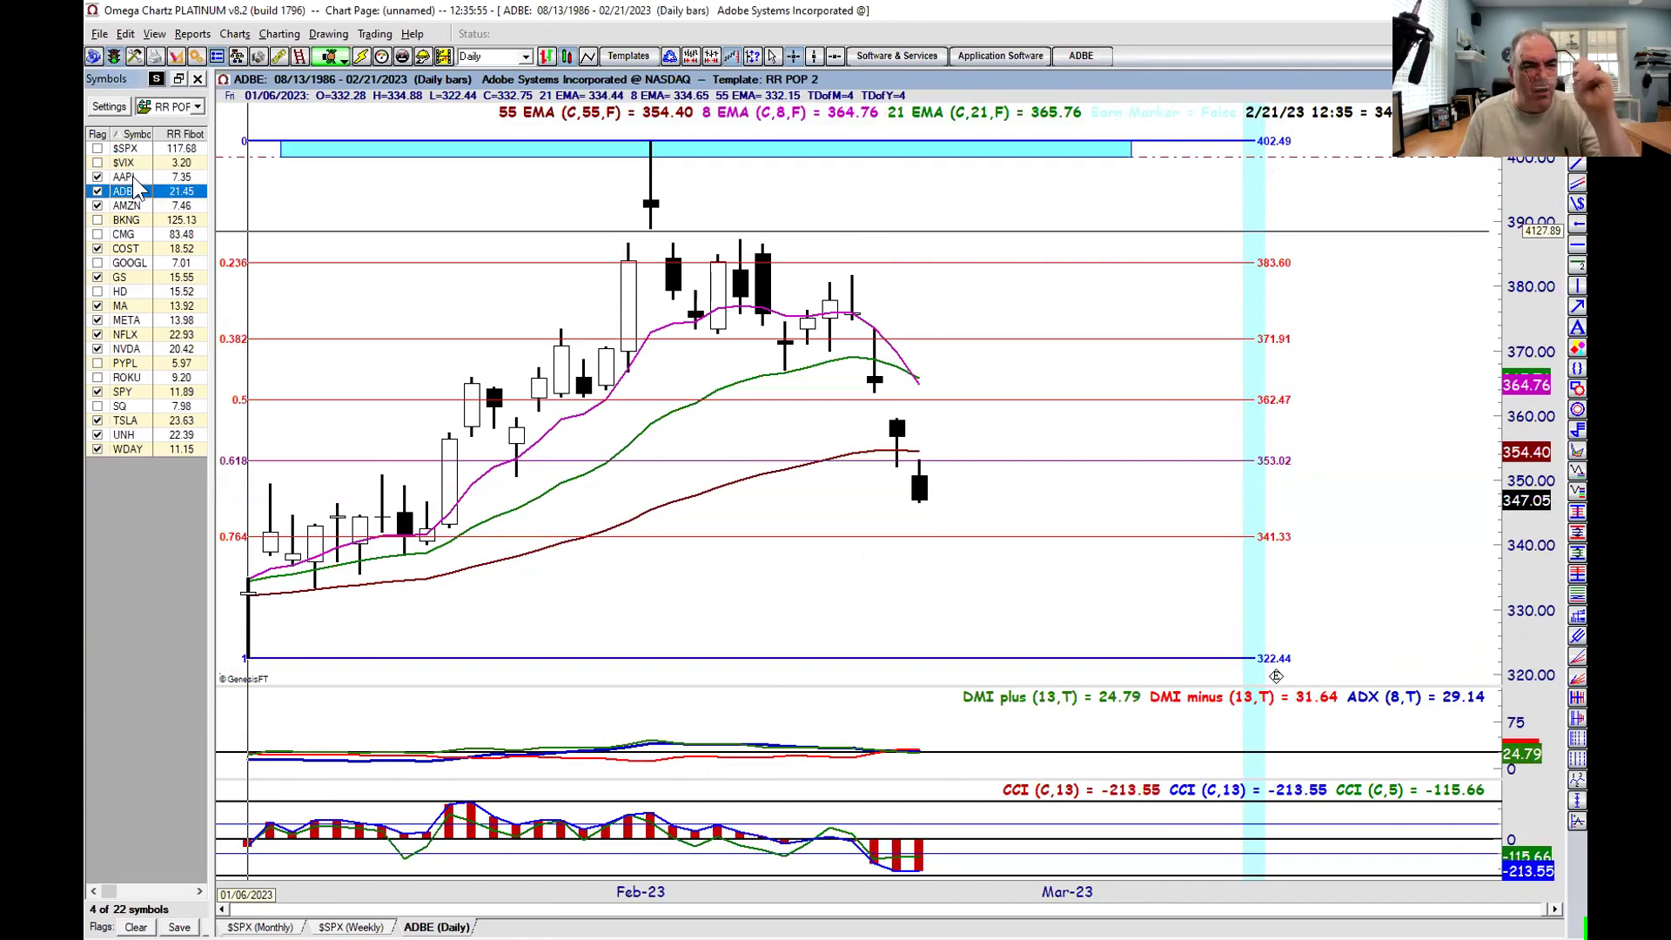
key(Down)
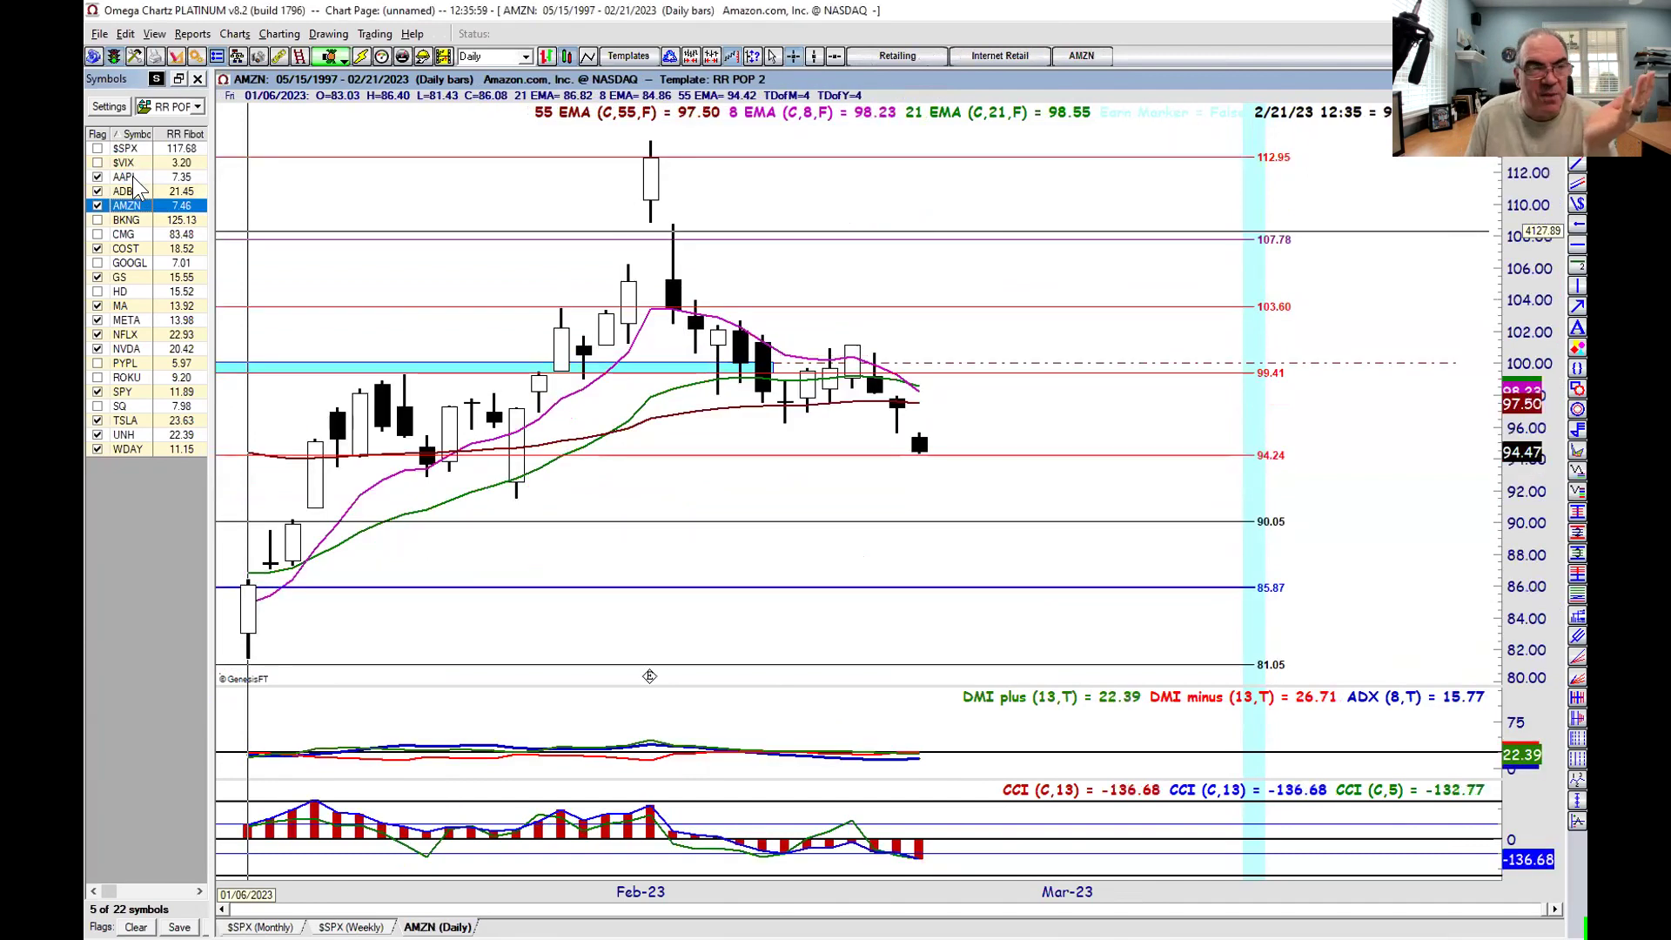
key(Down)
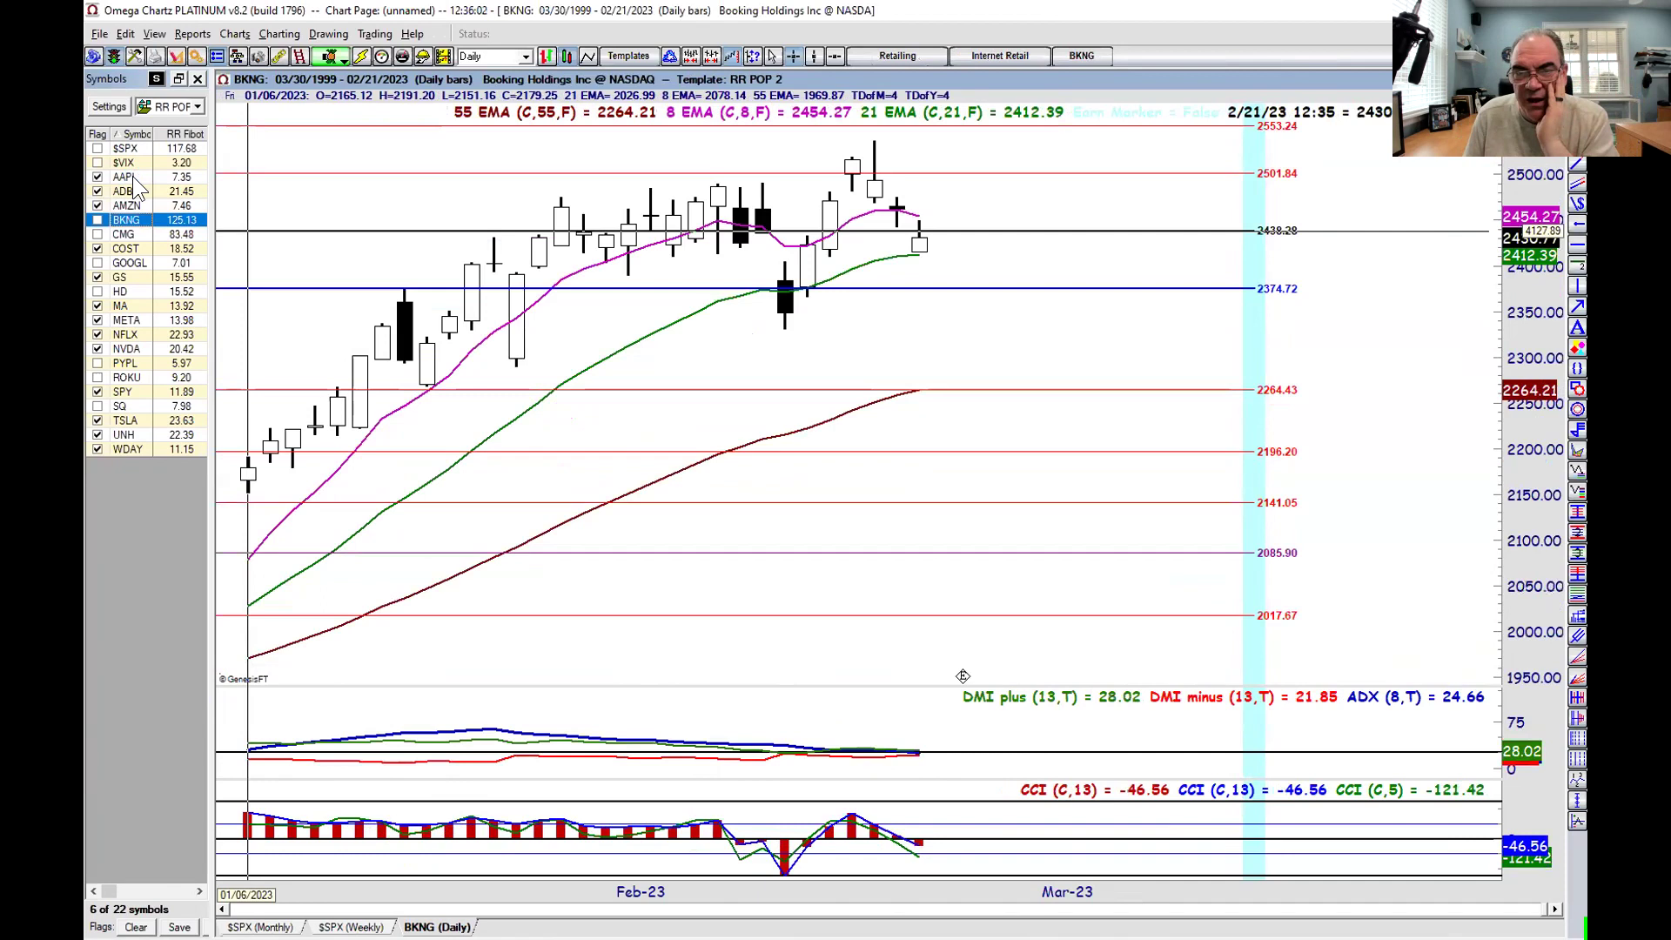
key(Down)
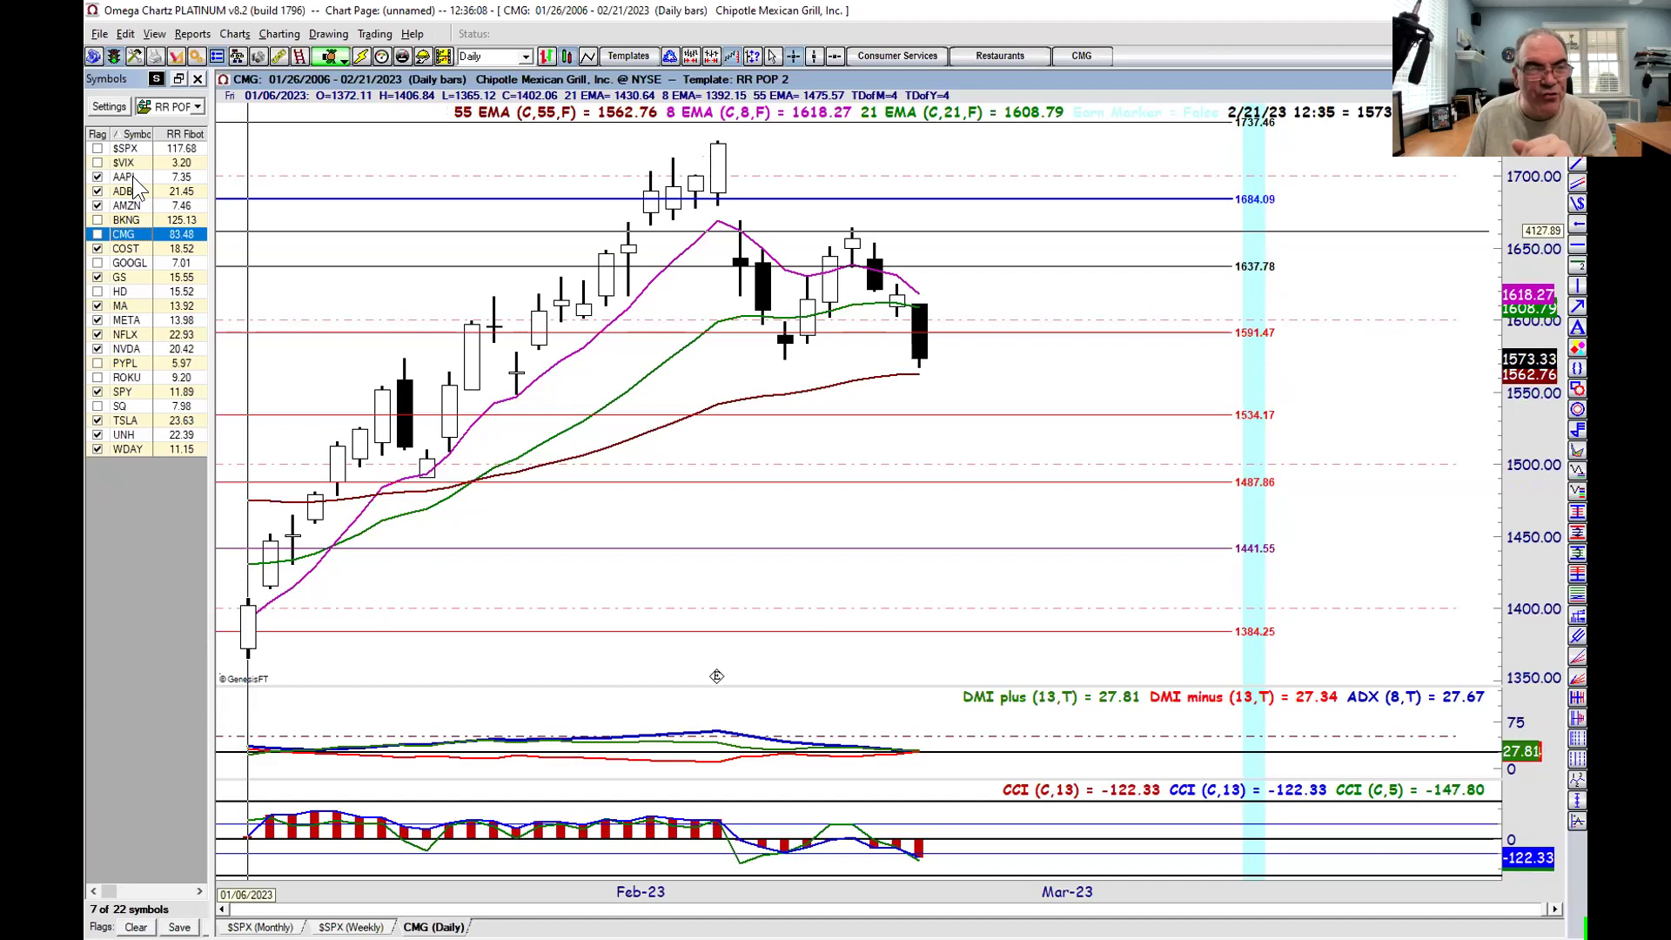
key(Down)
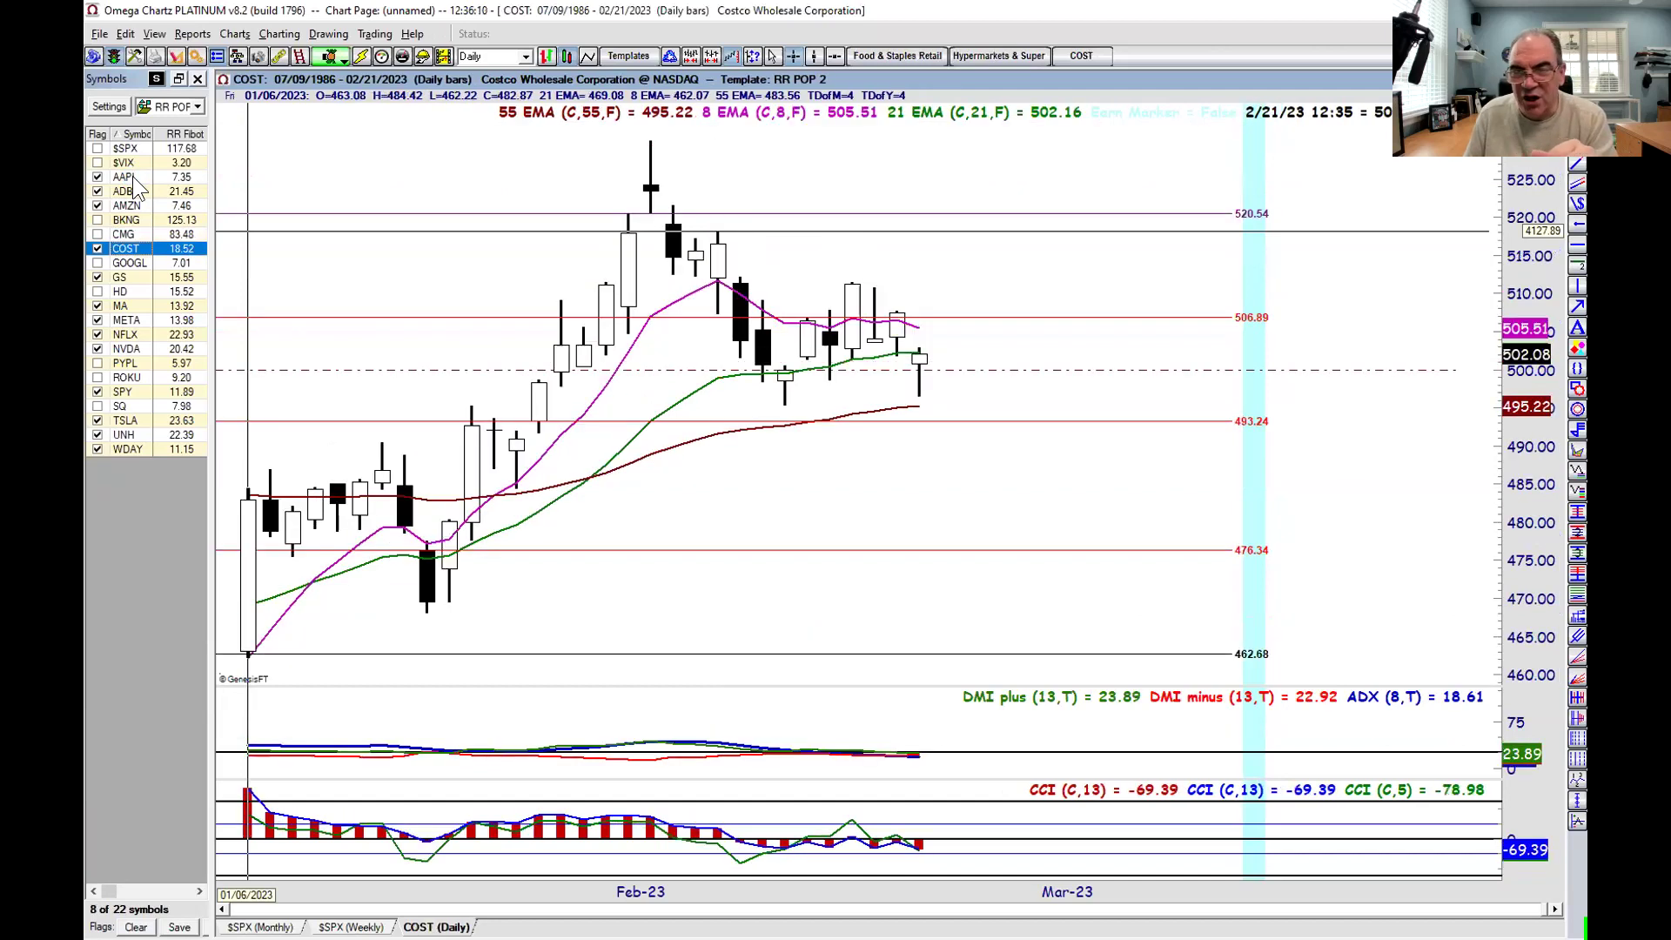
Review the daily charts of the symbols from GOOGL through NFLX against their moving averages and Fibonacci levels.
key(Down)
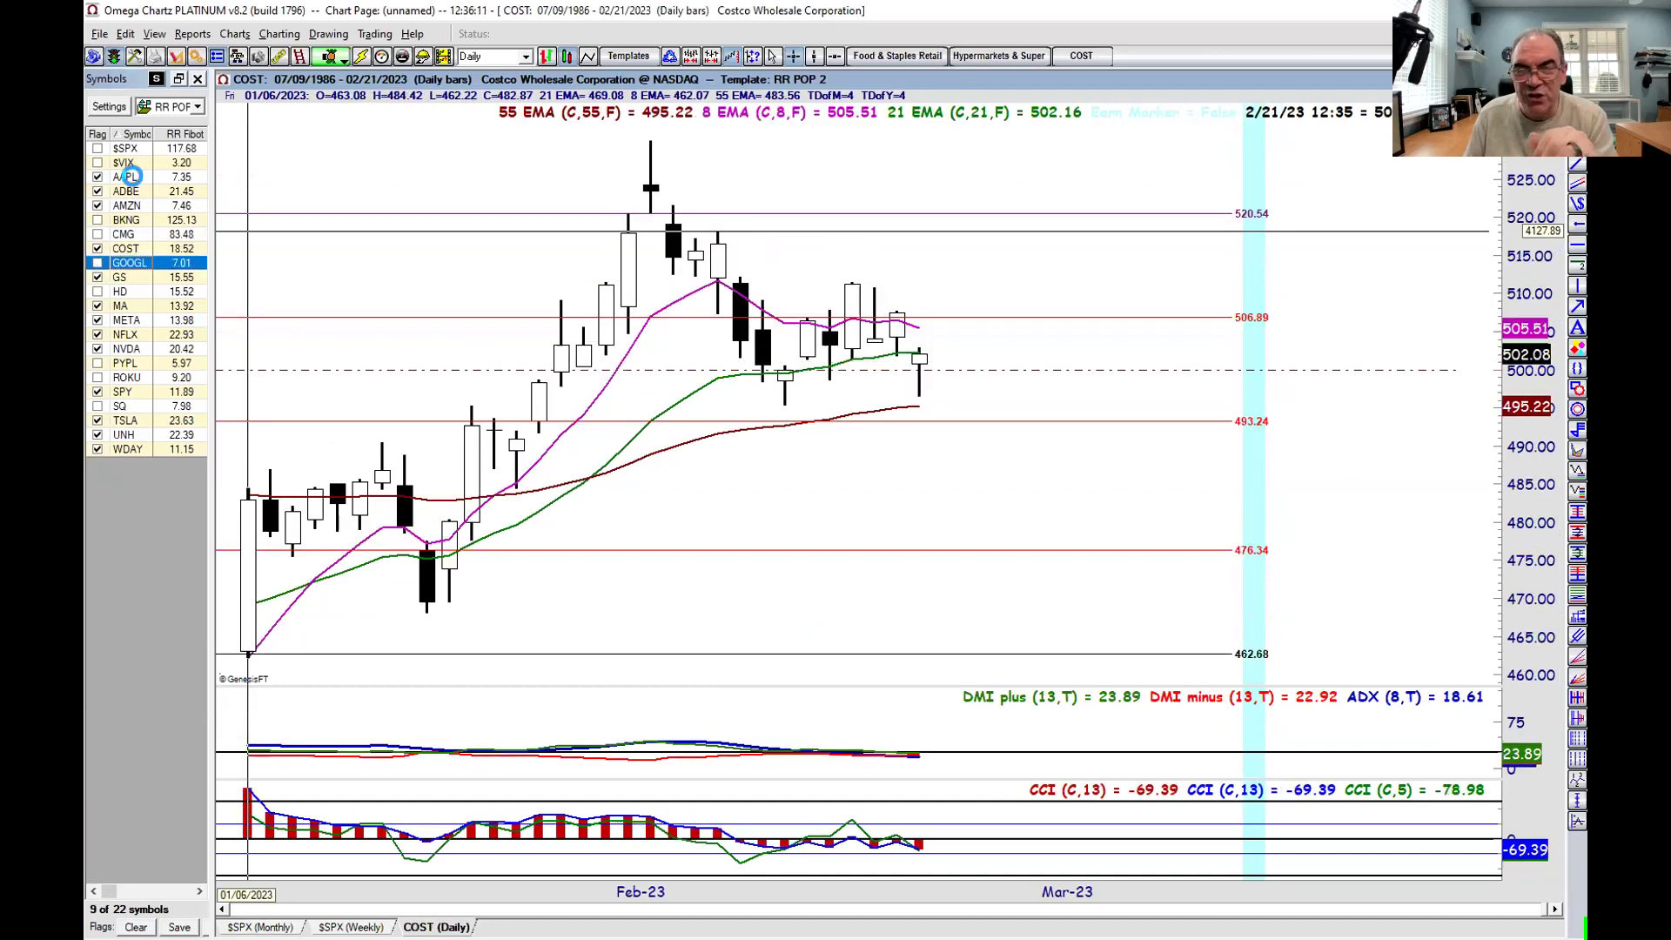
key(Down)
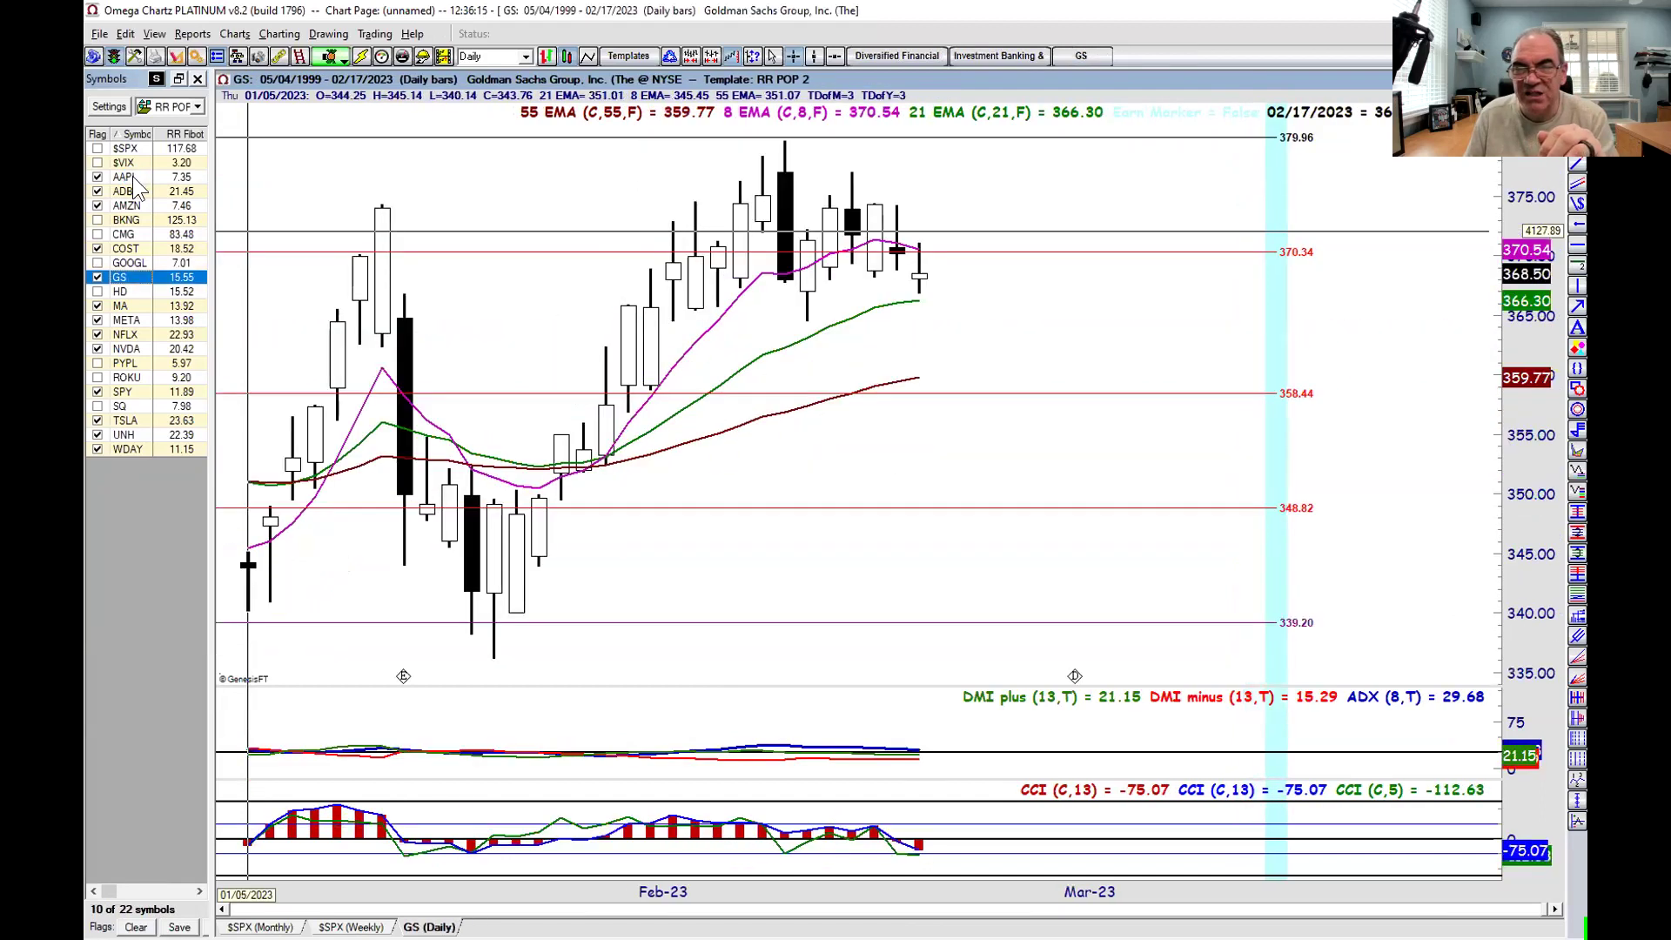
key(Down)
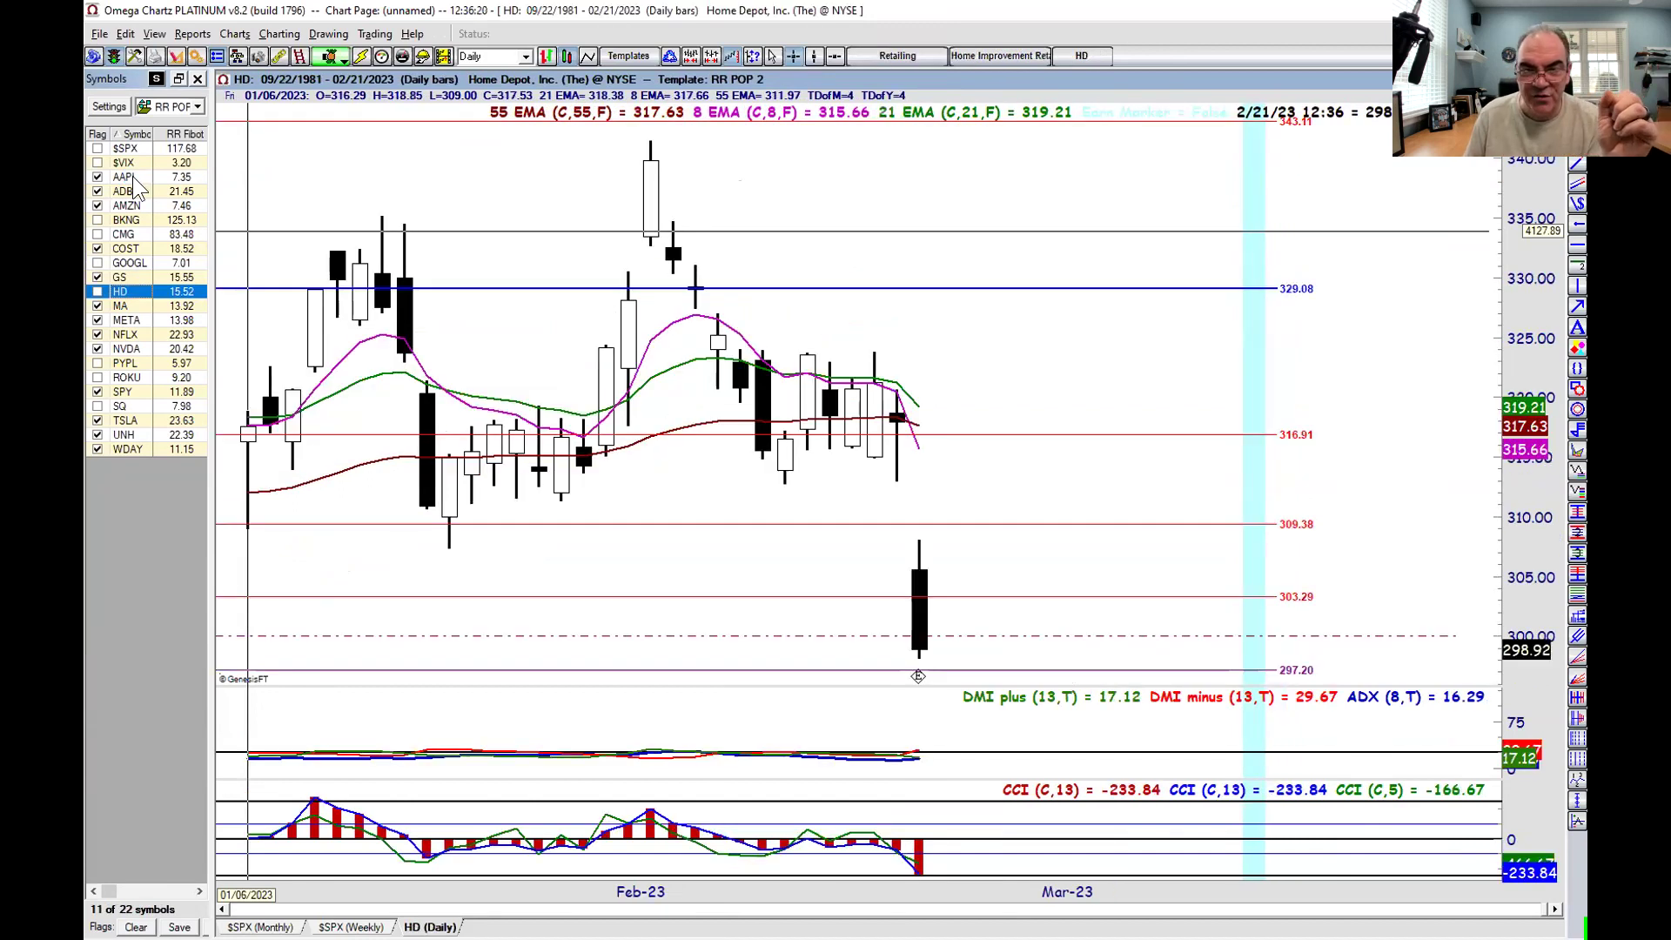
key(Down)
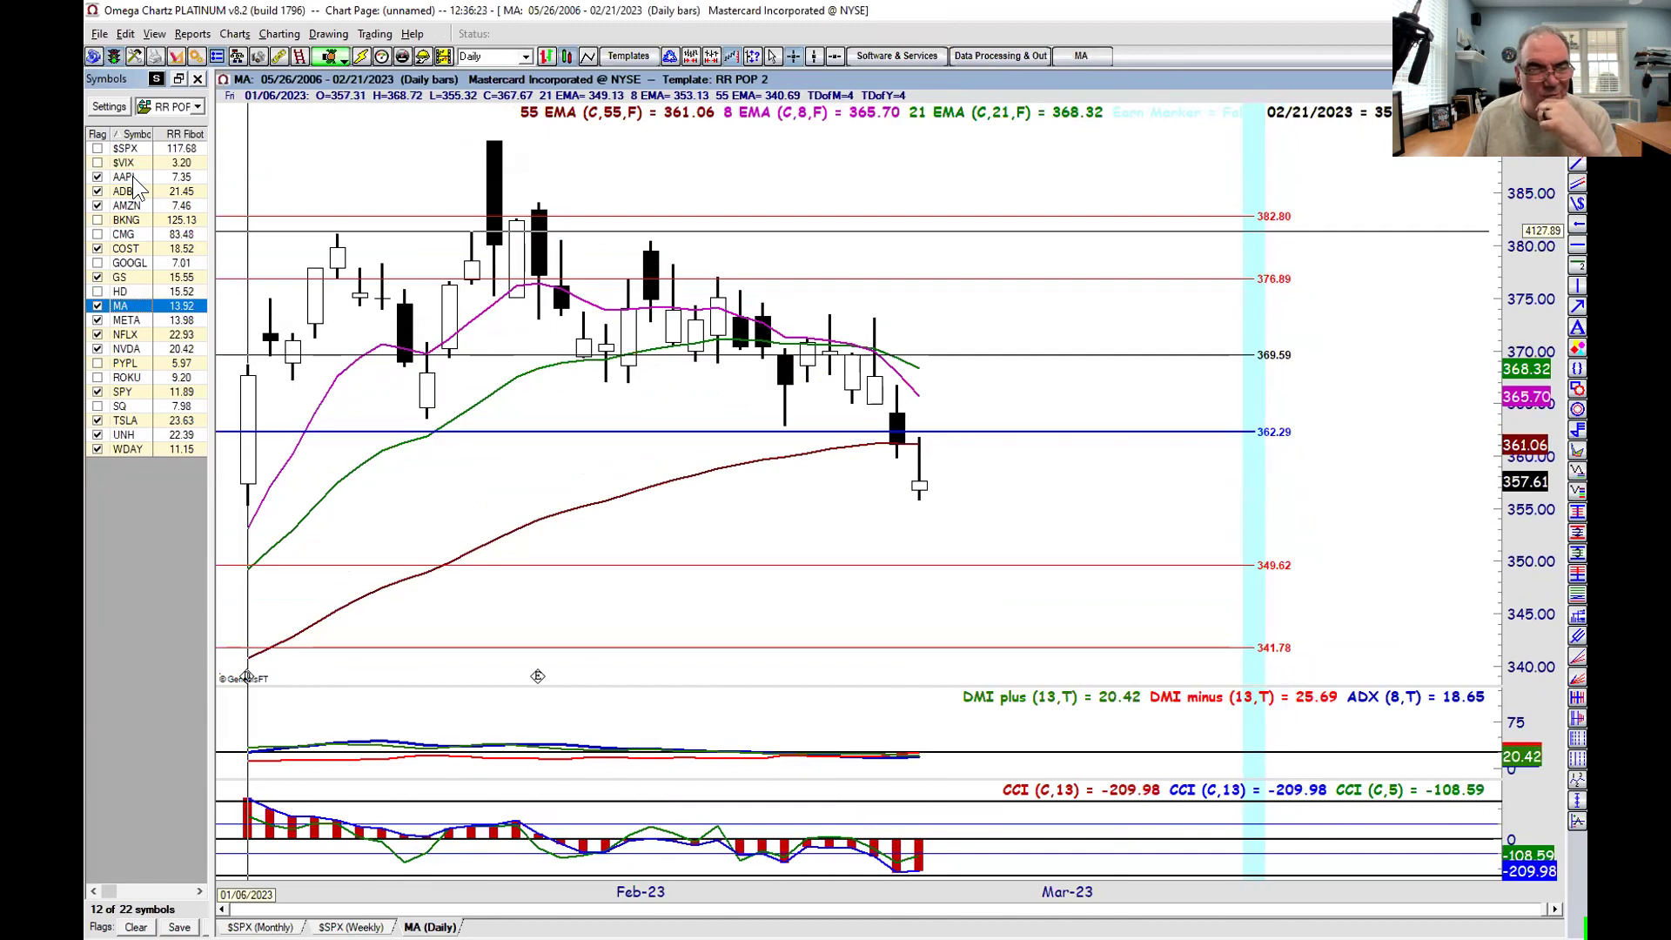
key(Down)
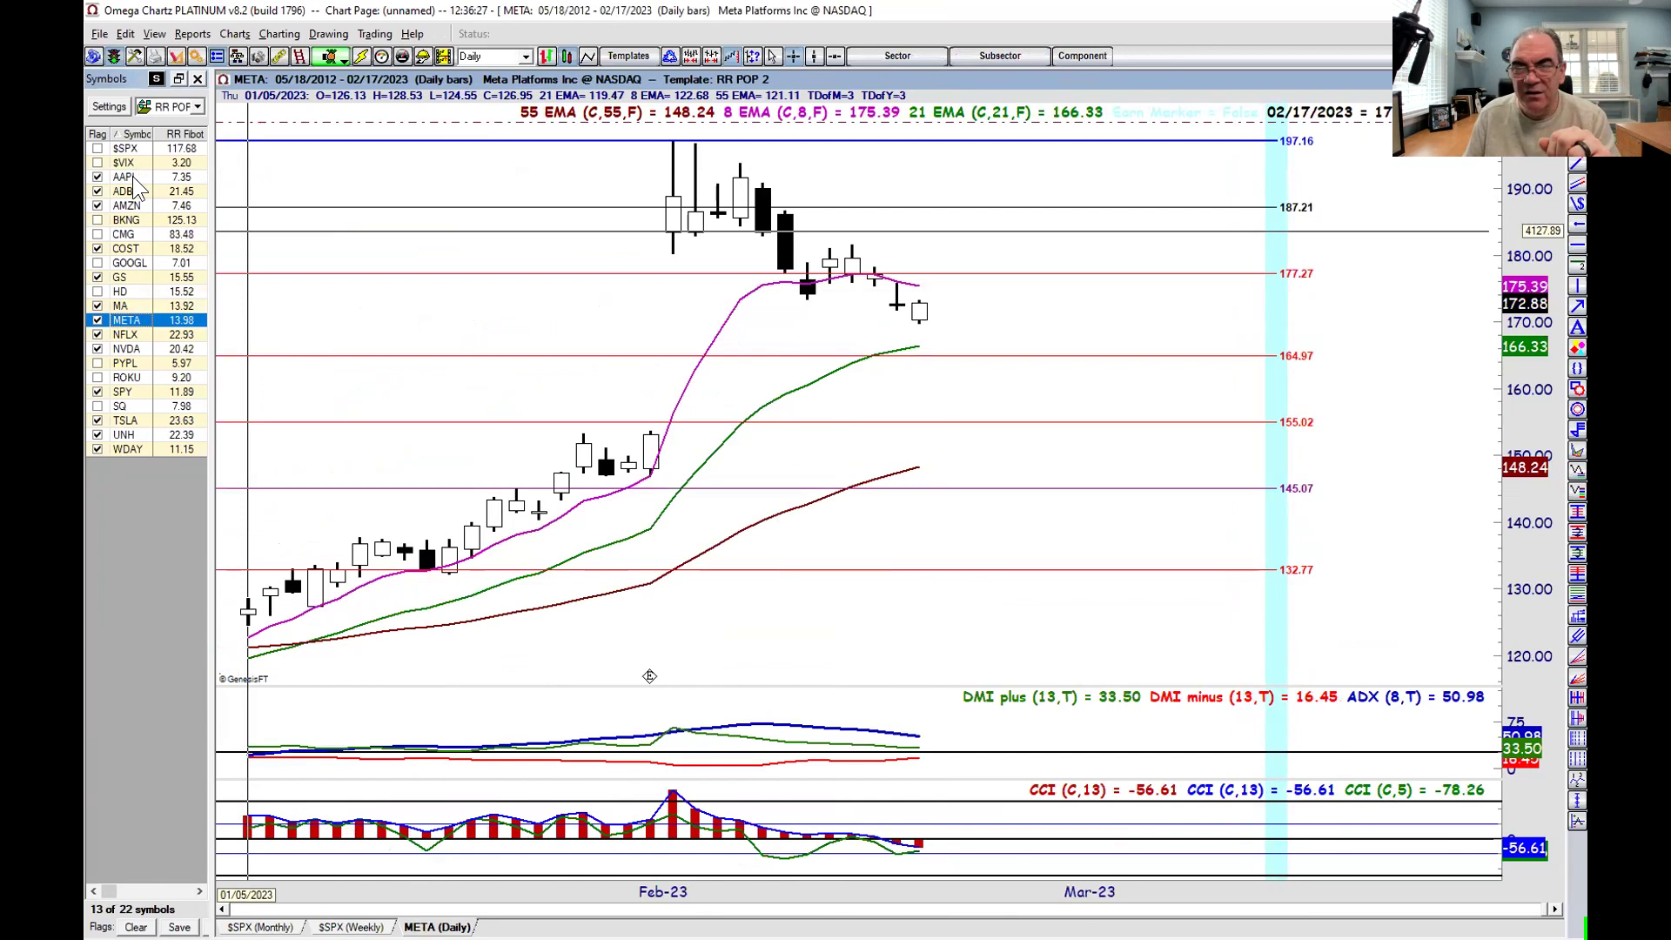
key(Down)
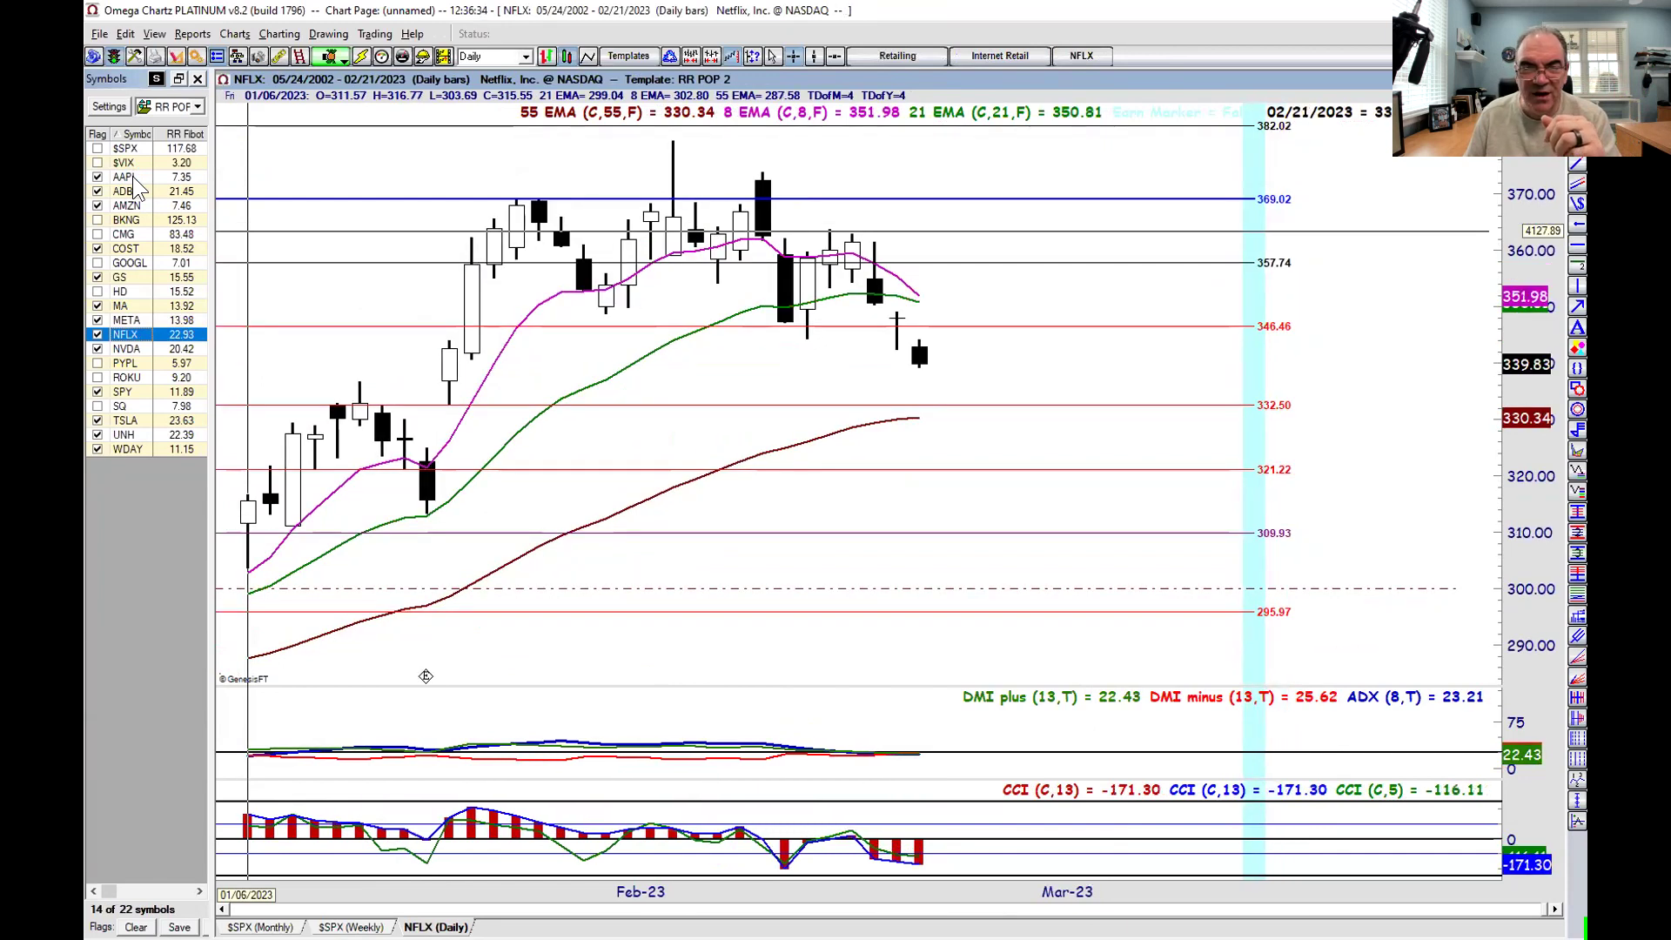
Review the remaining daily charts in the symbol list, from NVDA through WDAY.
key(Down)
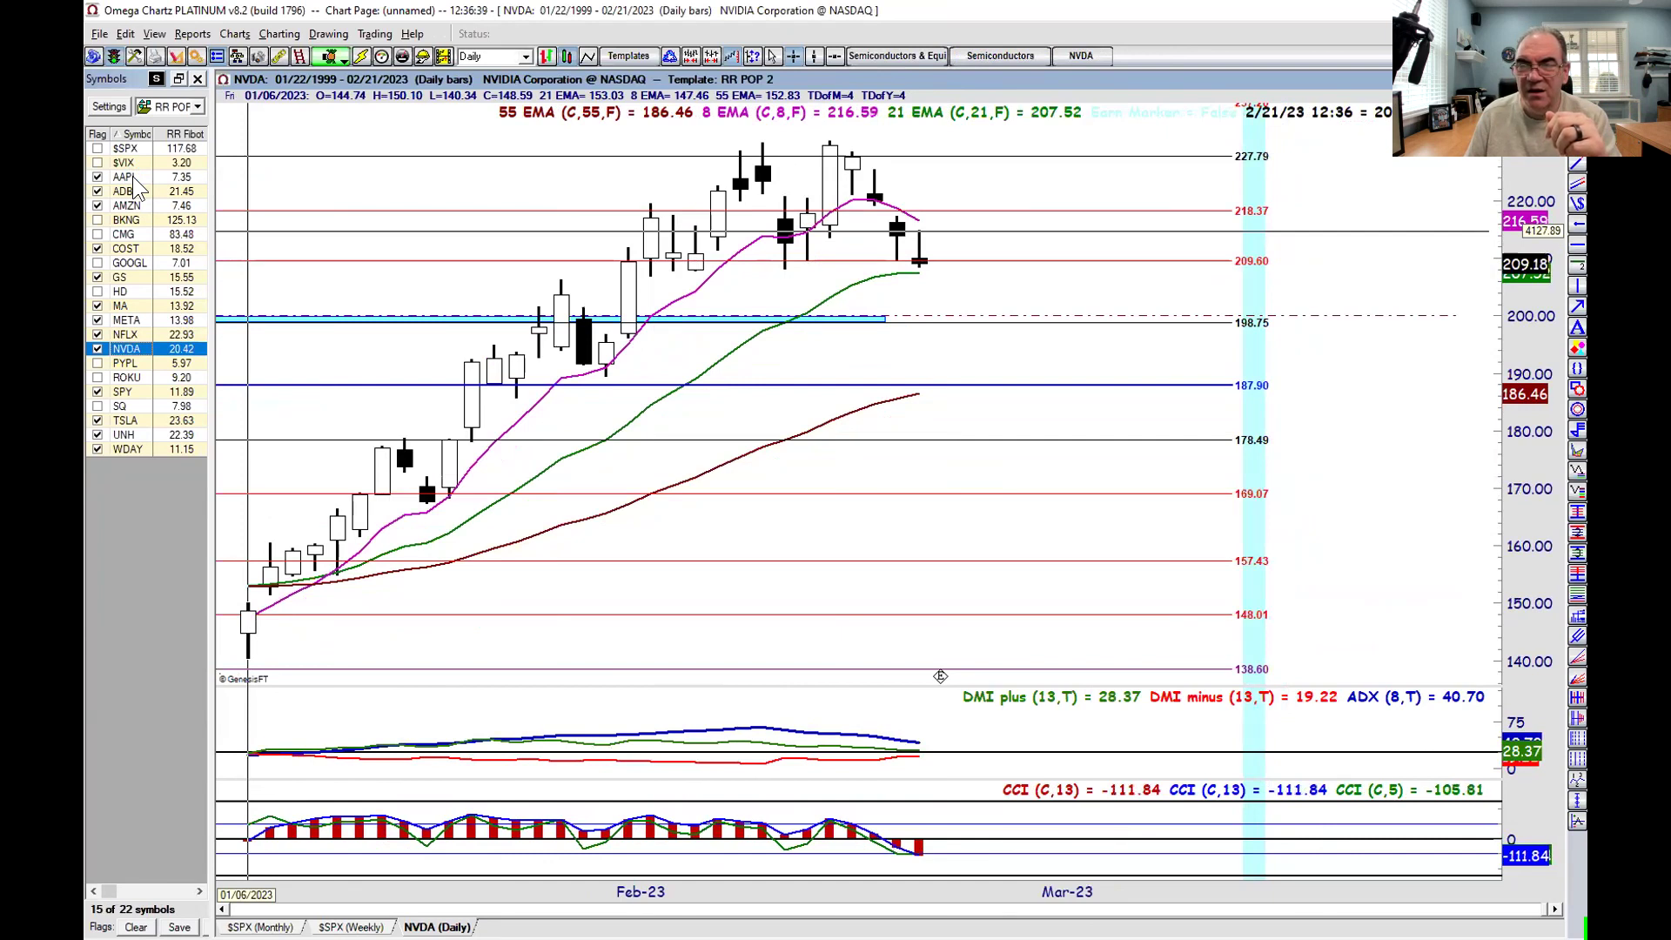
key(Down)
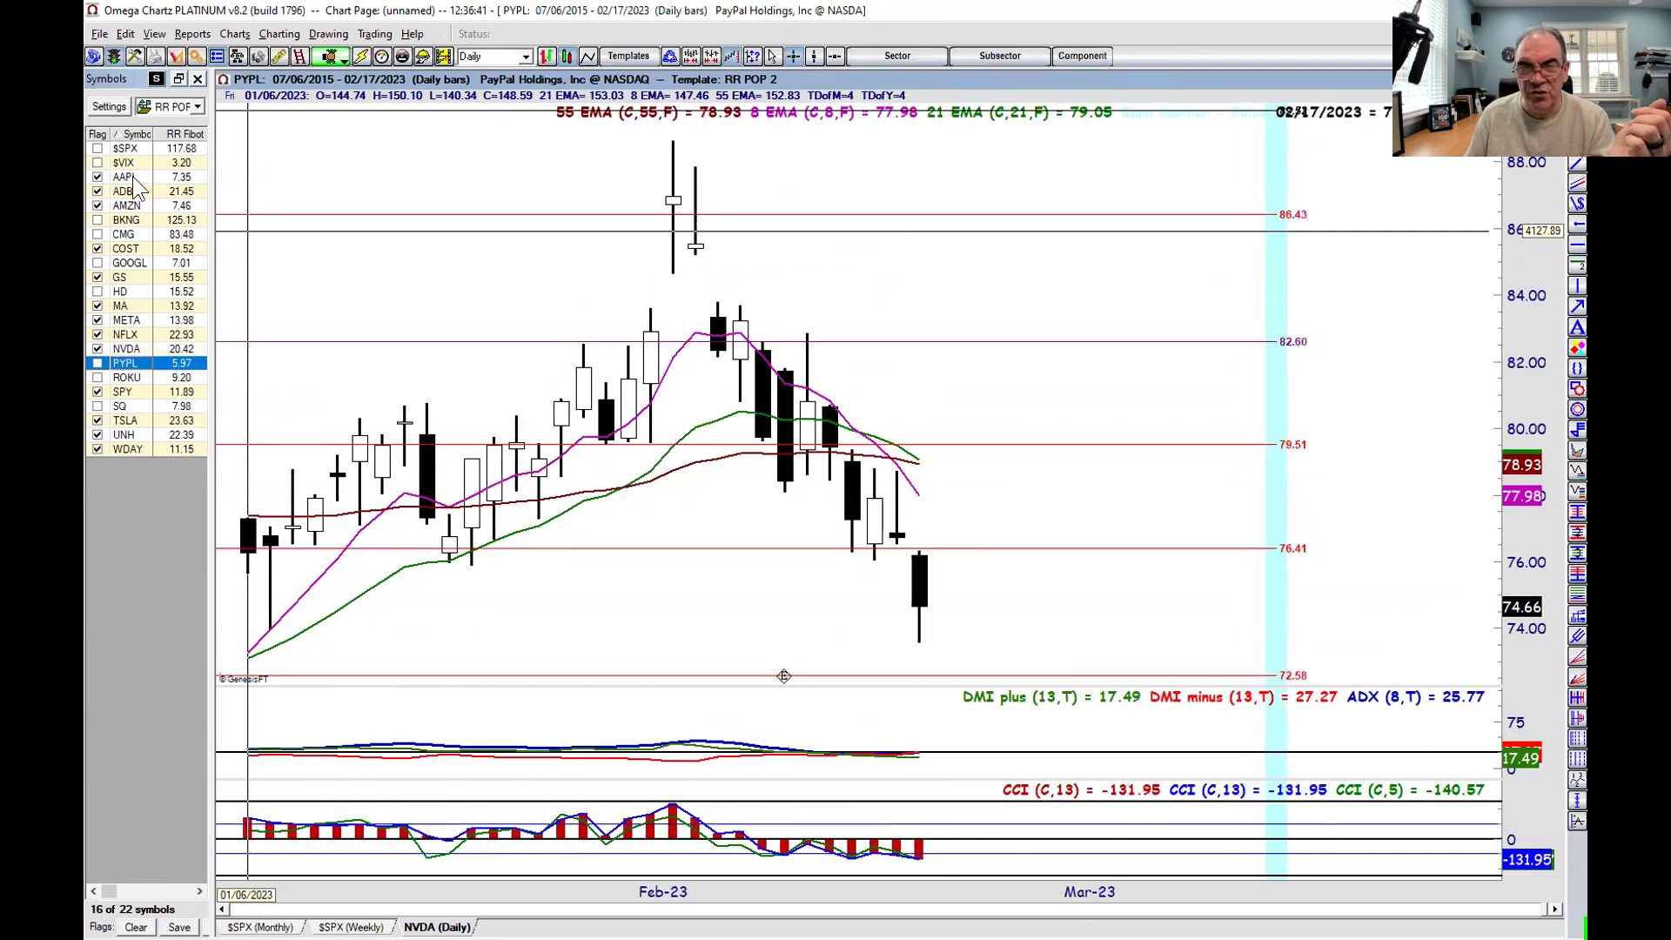
key(Down)
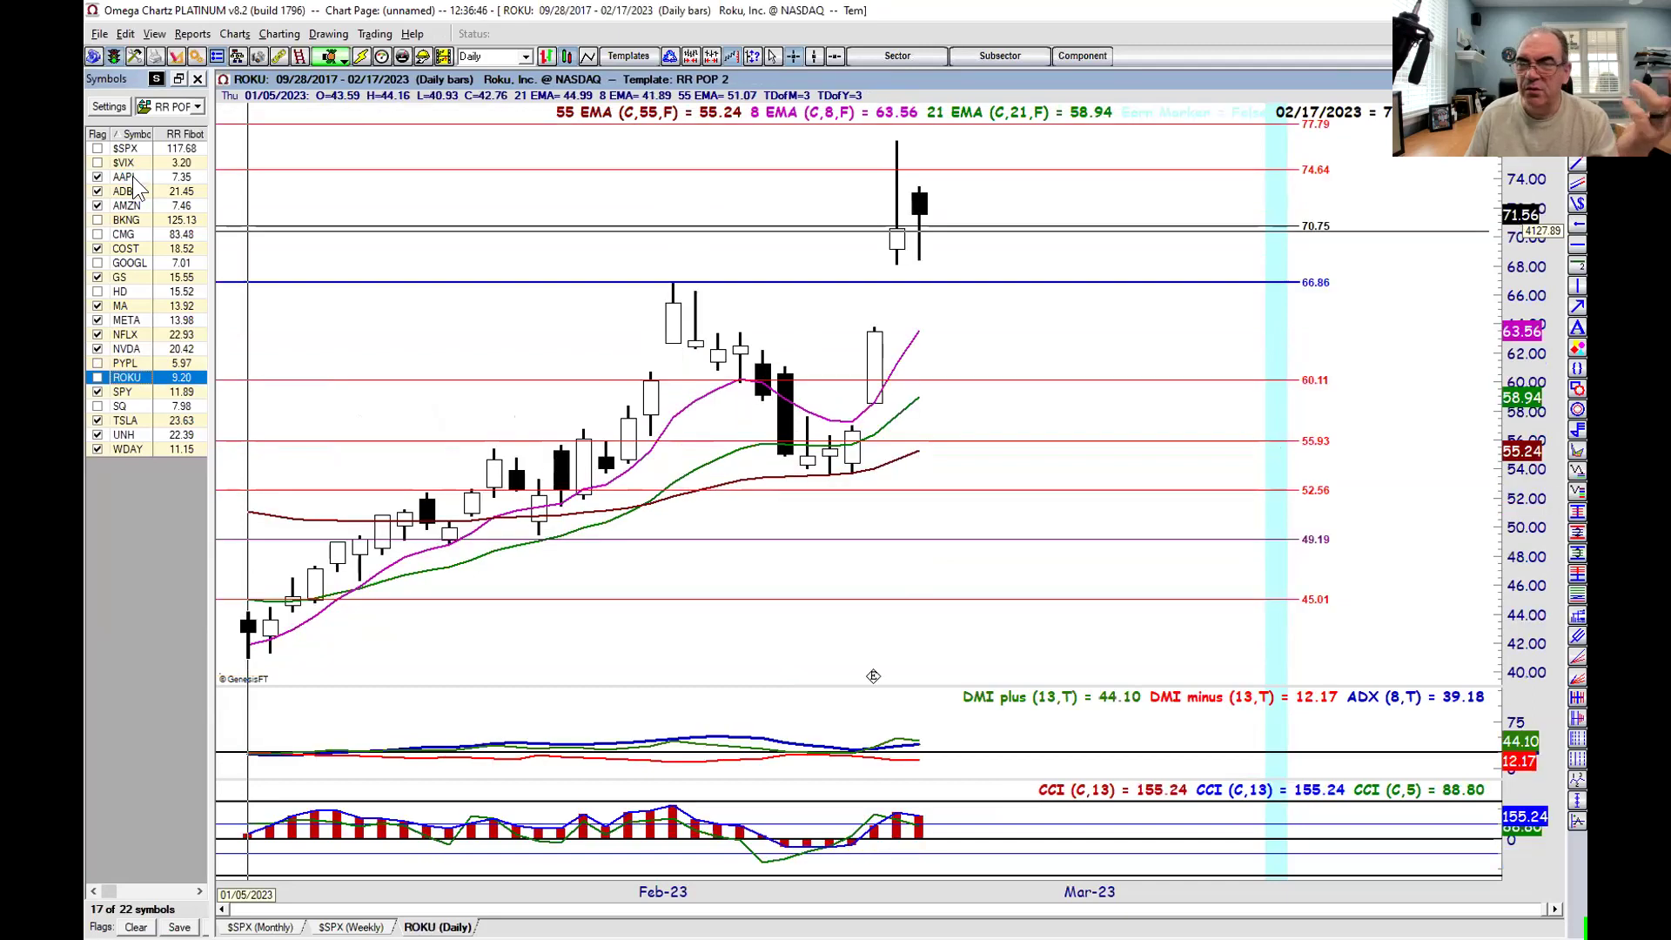
key(Down)
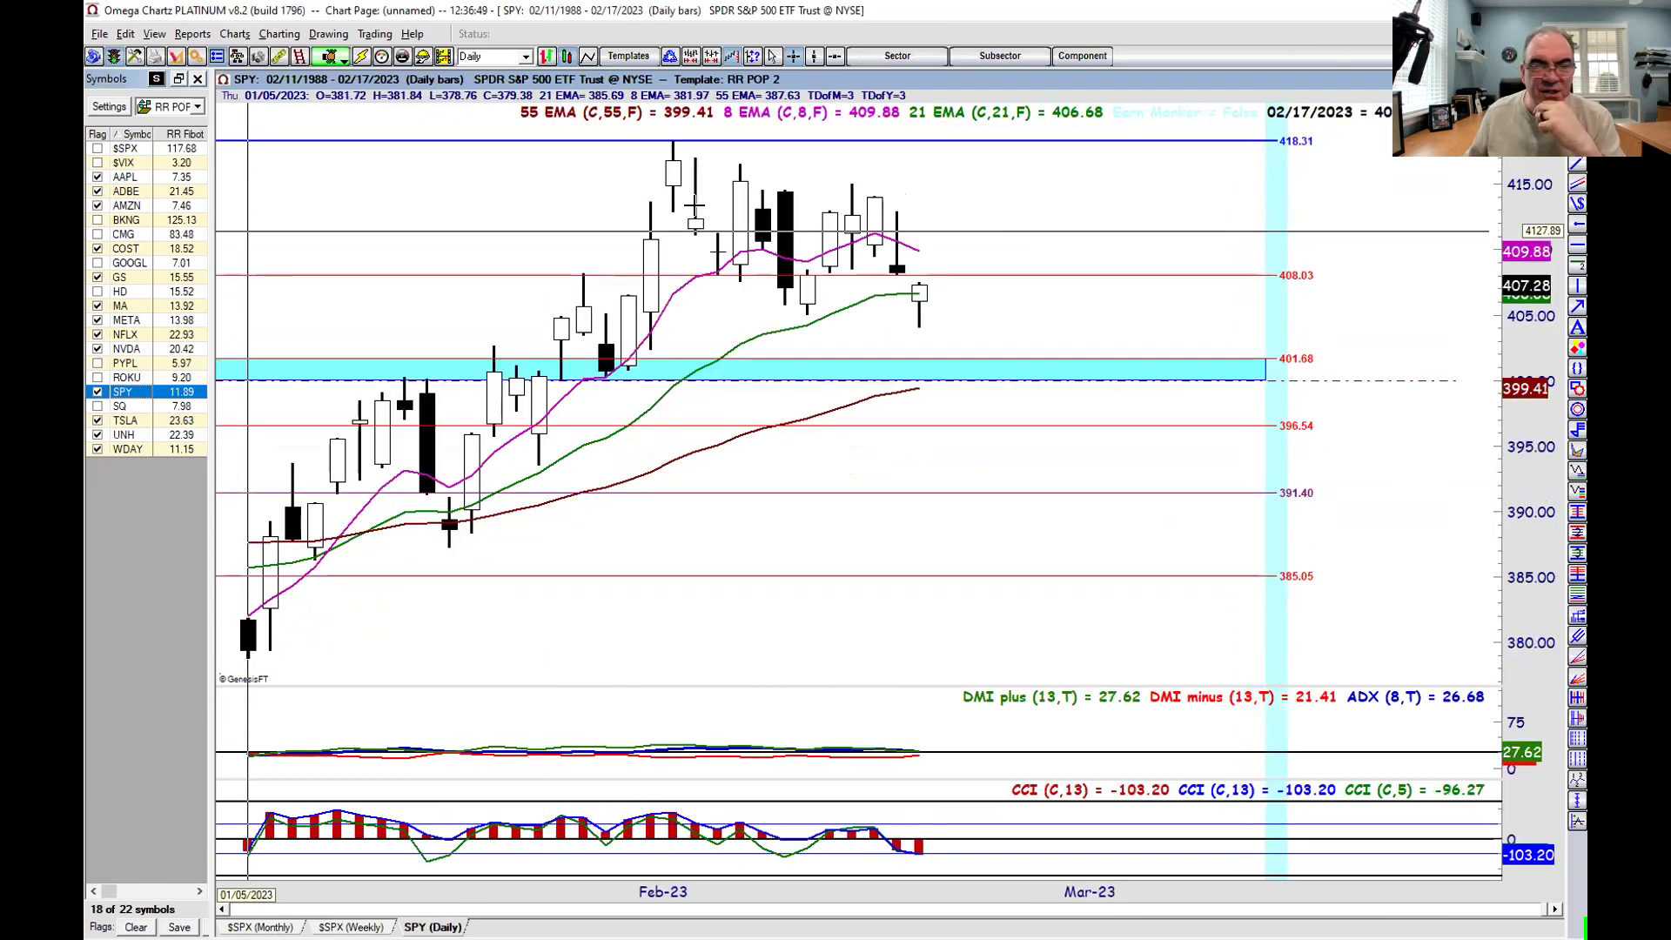
key(Right)
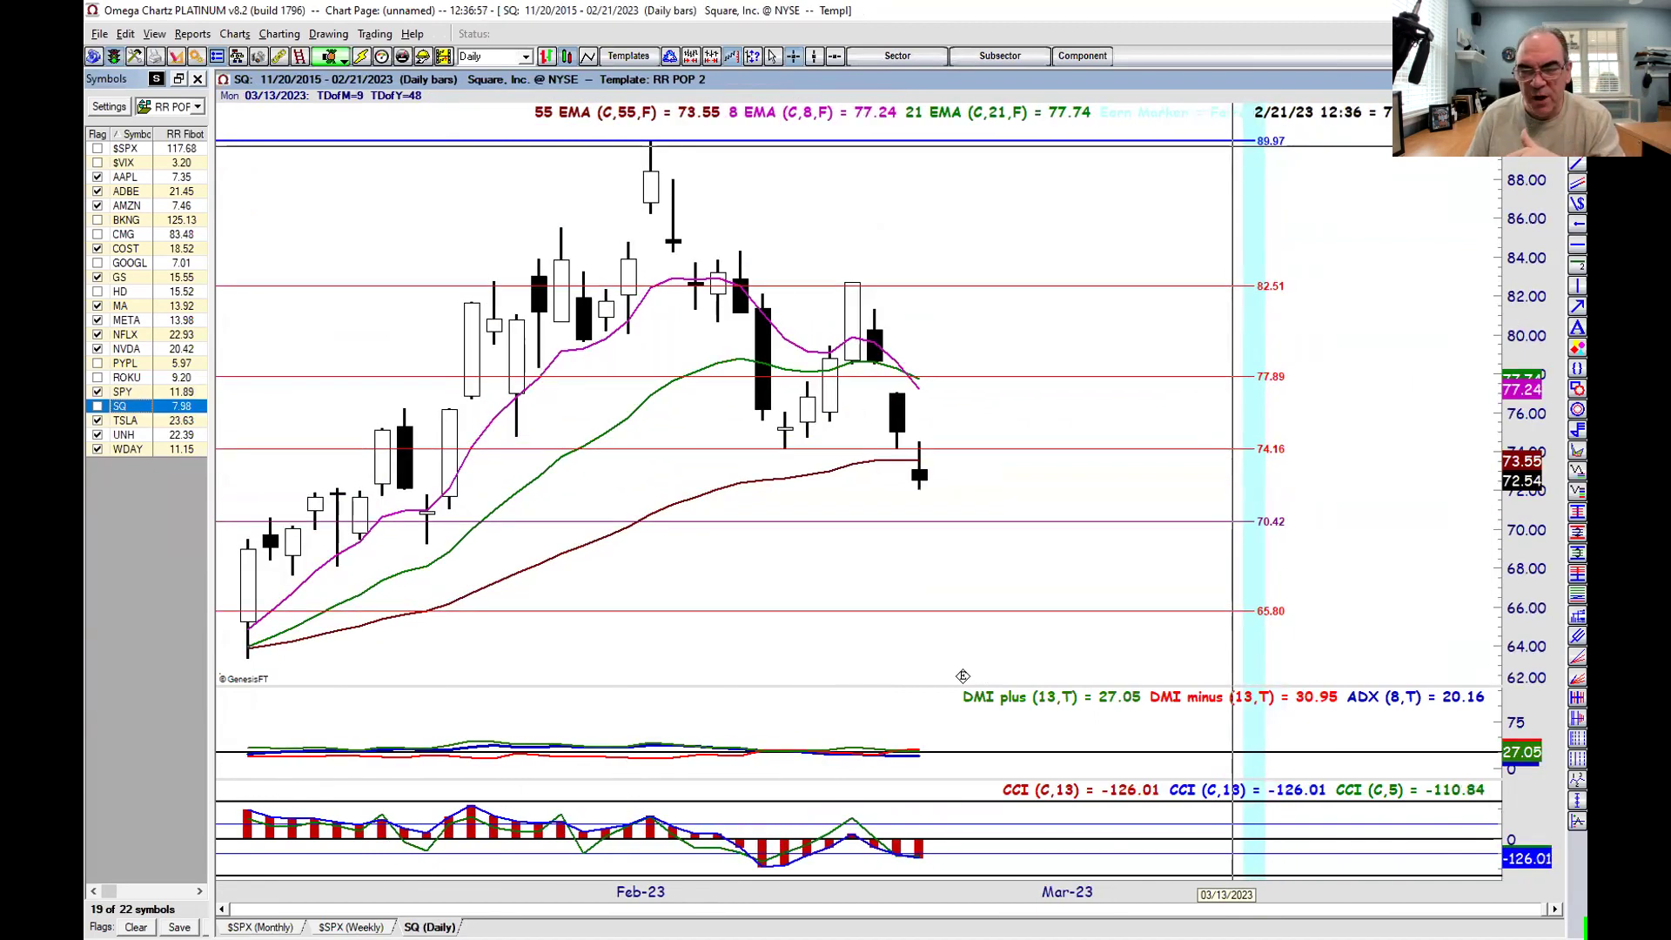
key(Down)
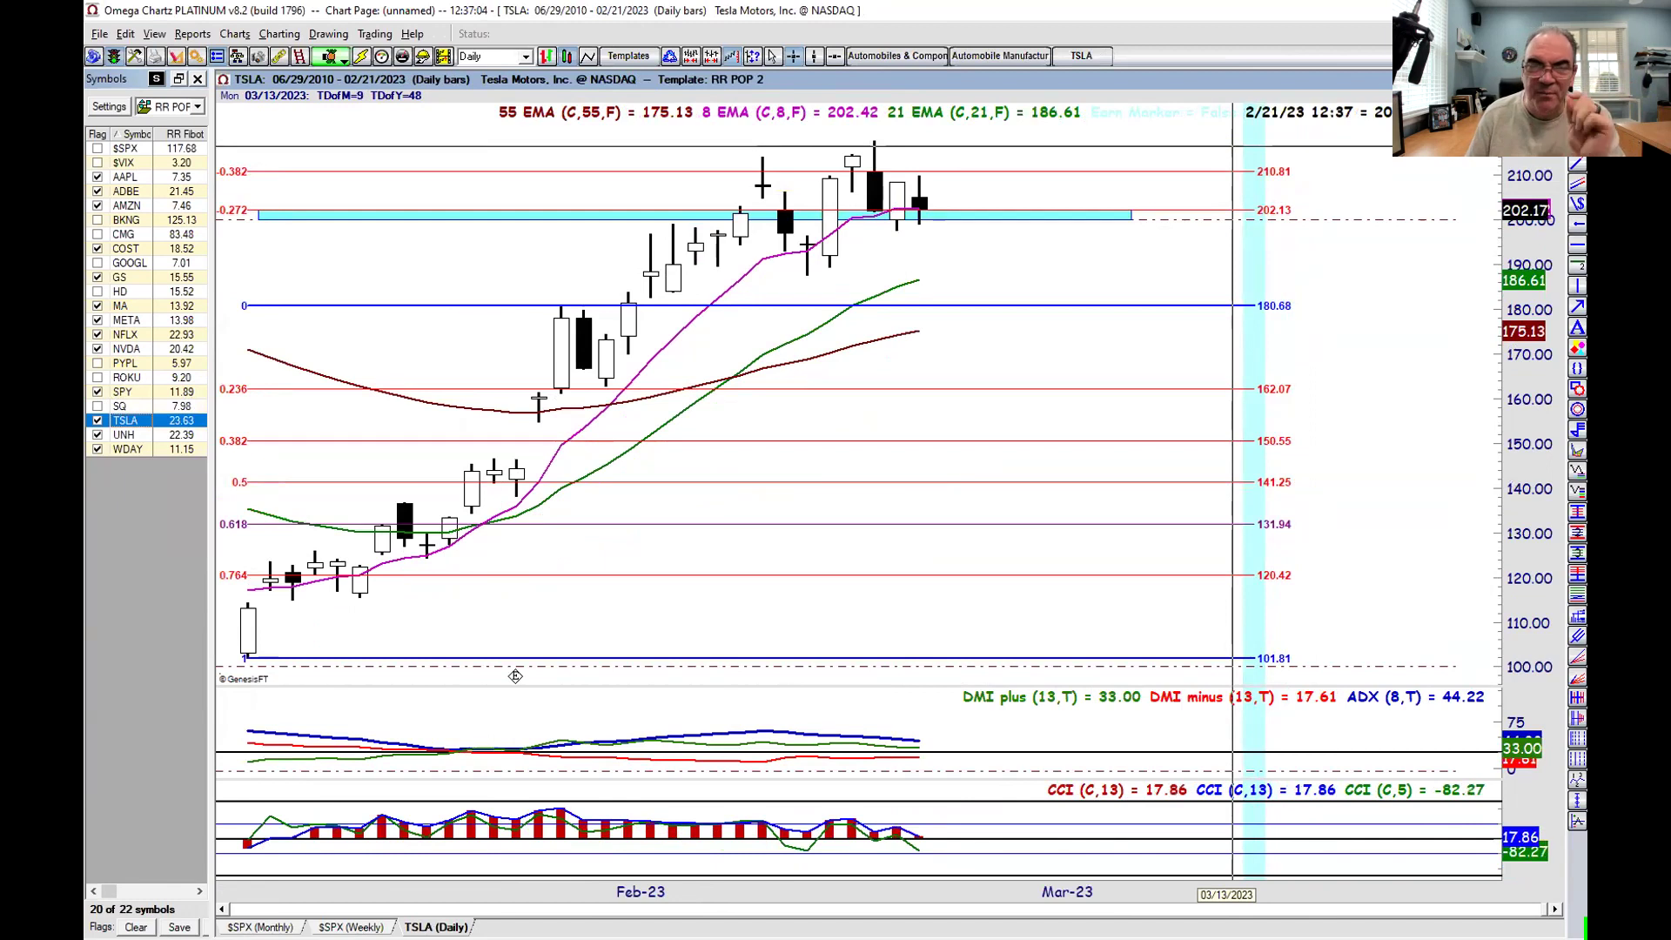
key(Down)
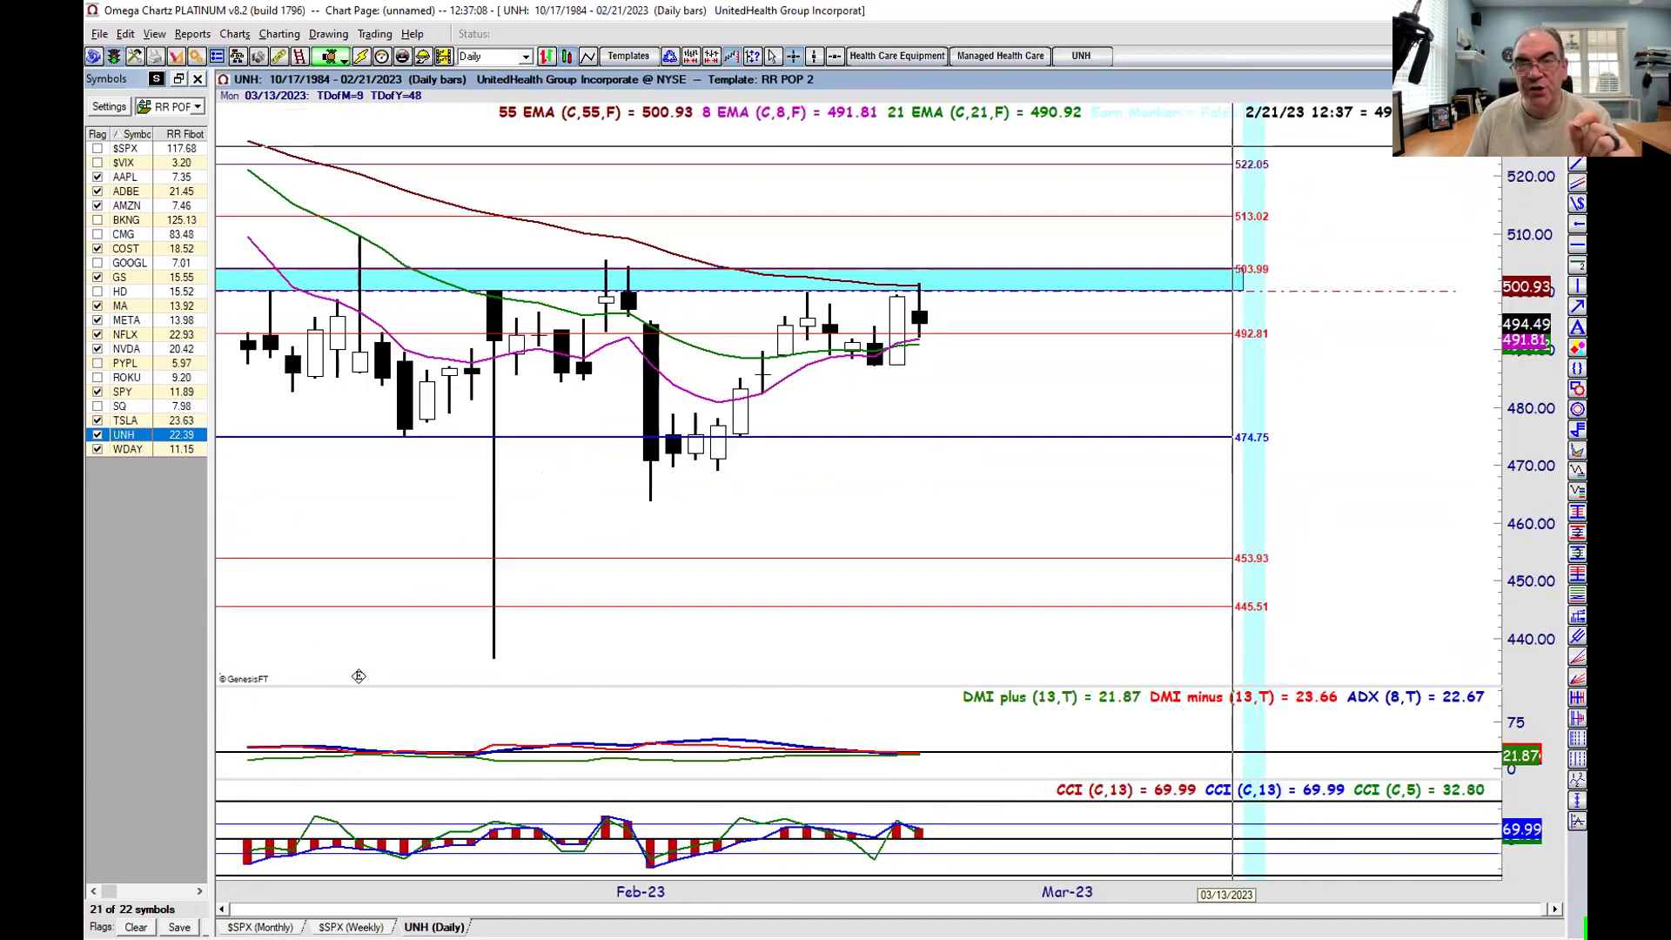
key(Down)
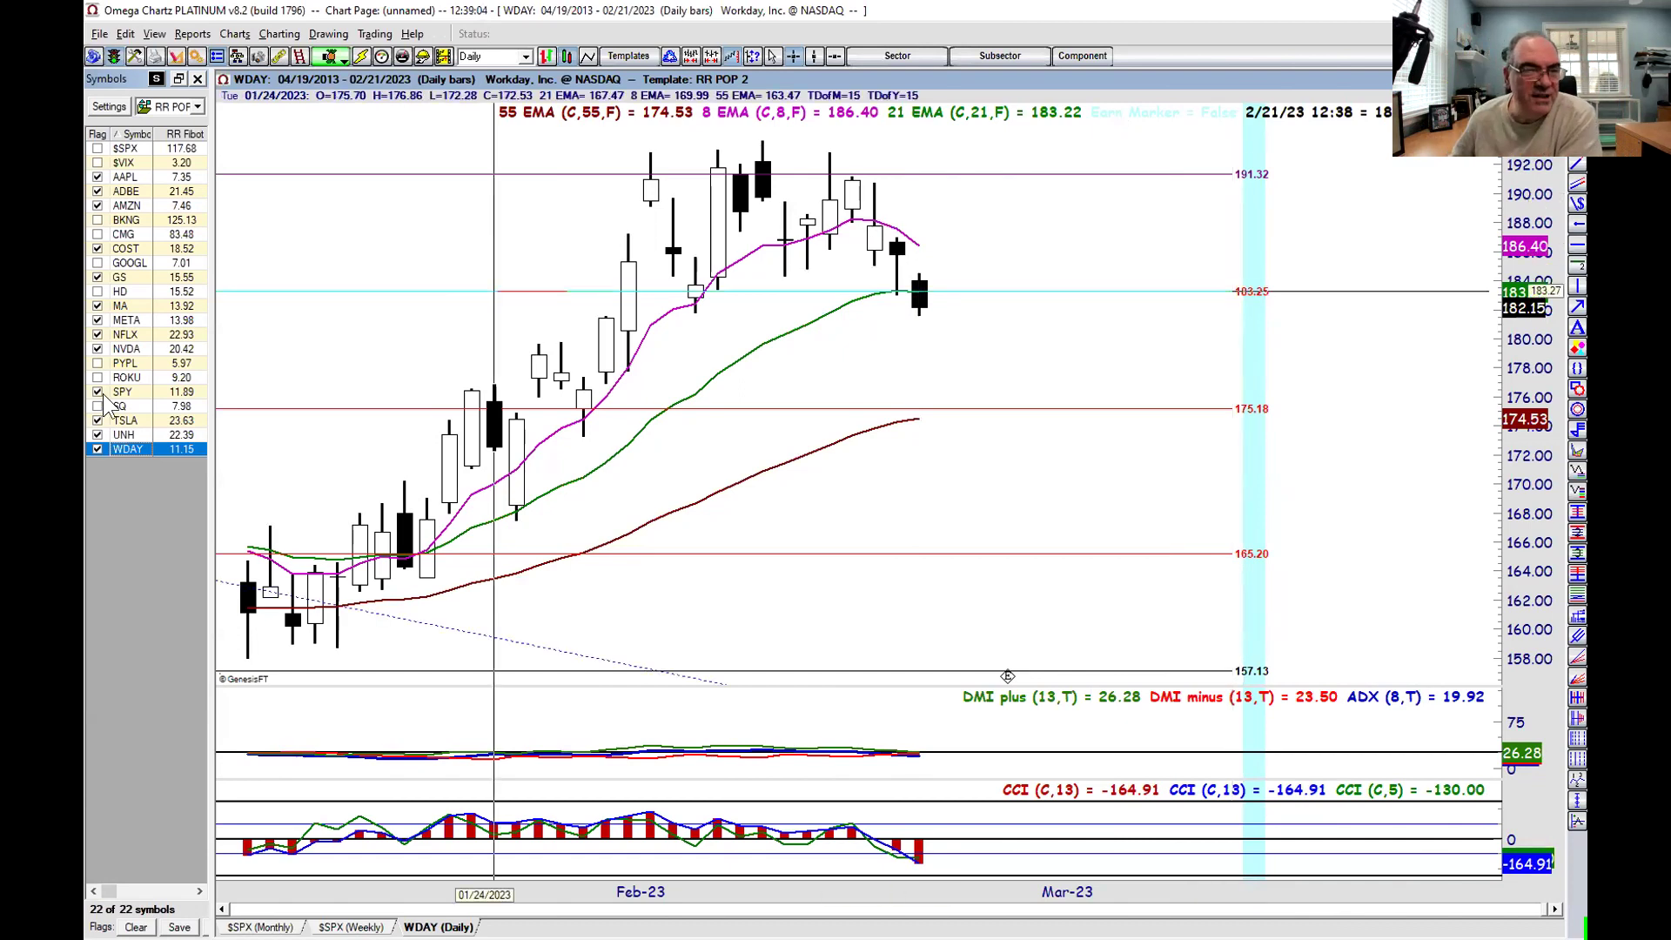
Reopen the ROKU daily chart and examine its latest bar against the 66.86 level.
click(129, 377)
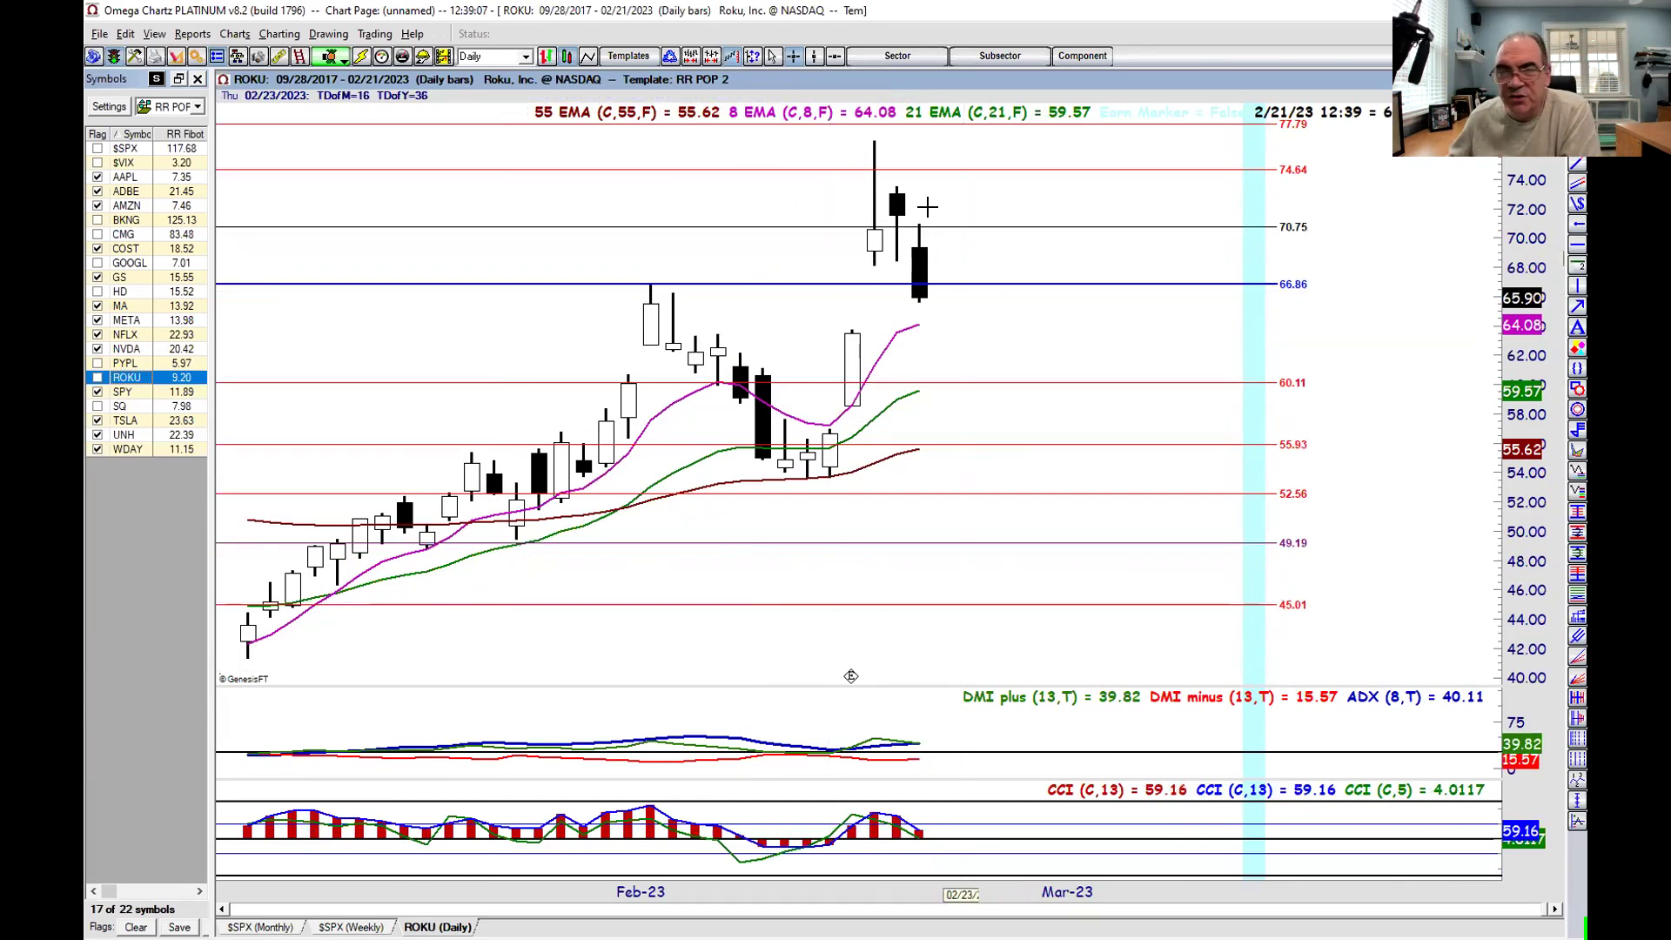
click(888, 485)
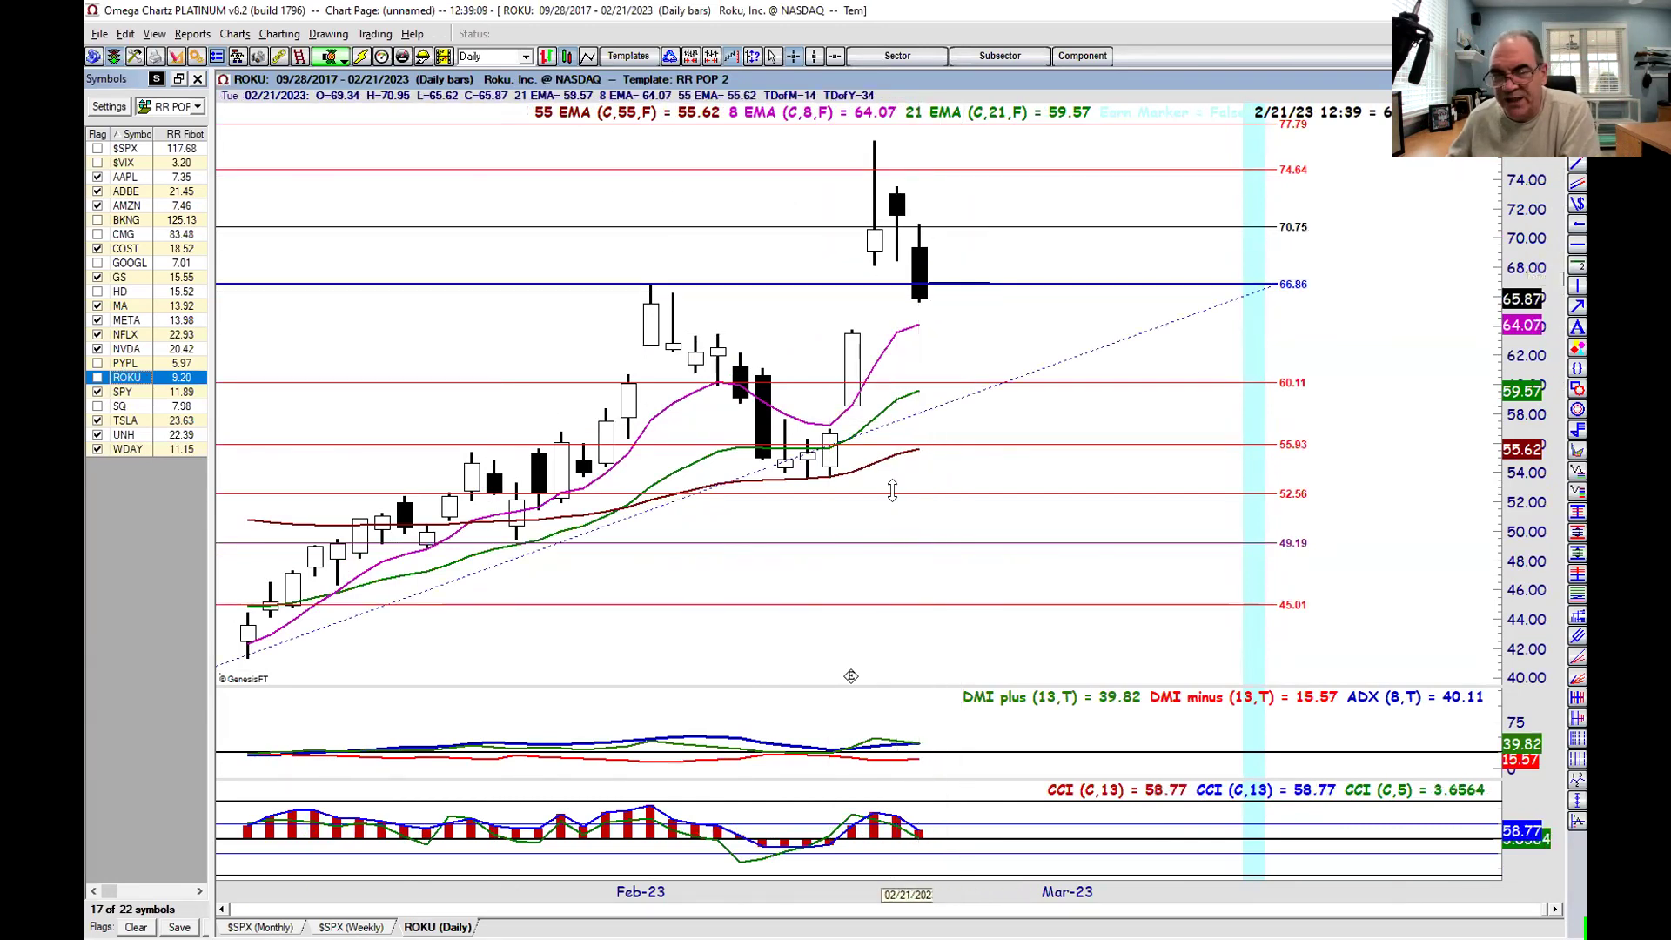
key(Delete)
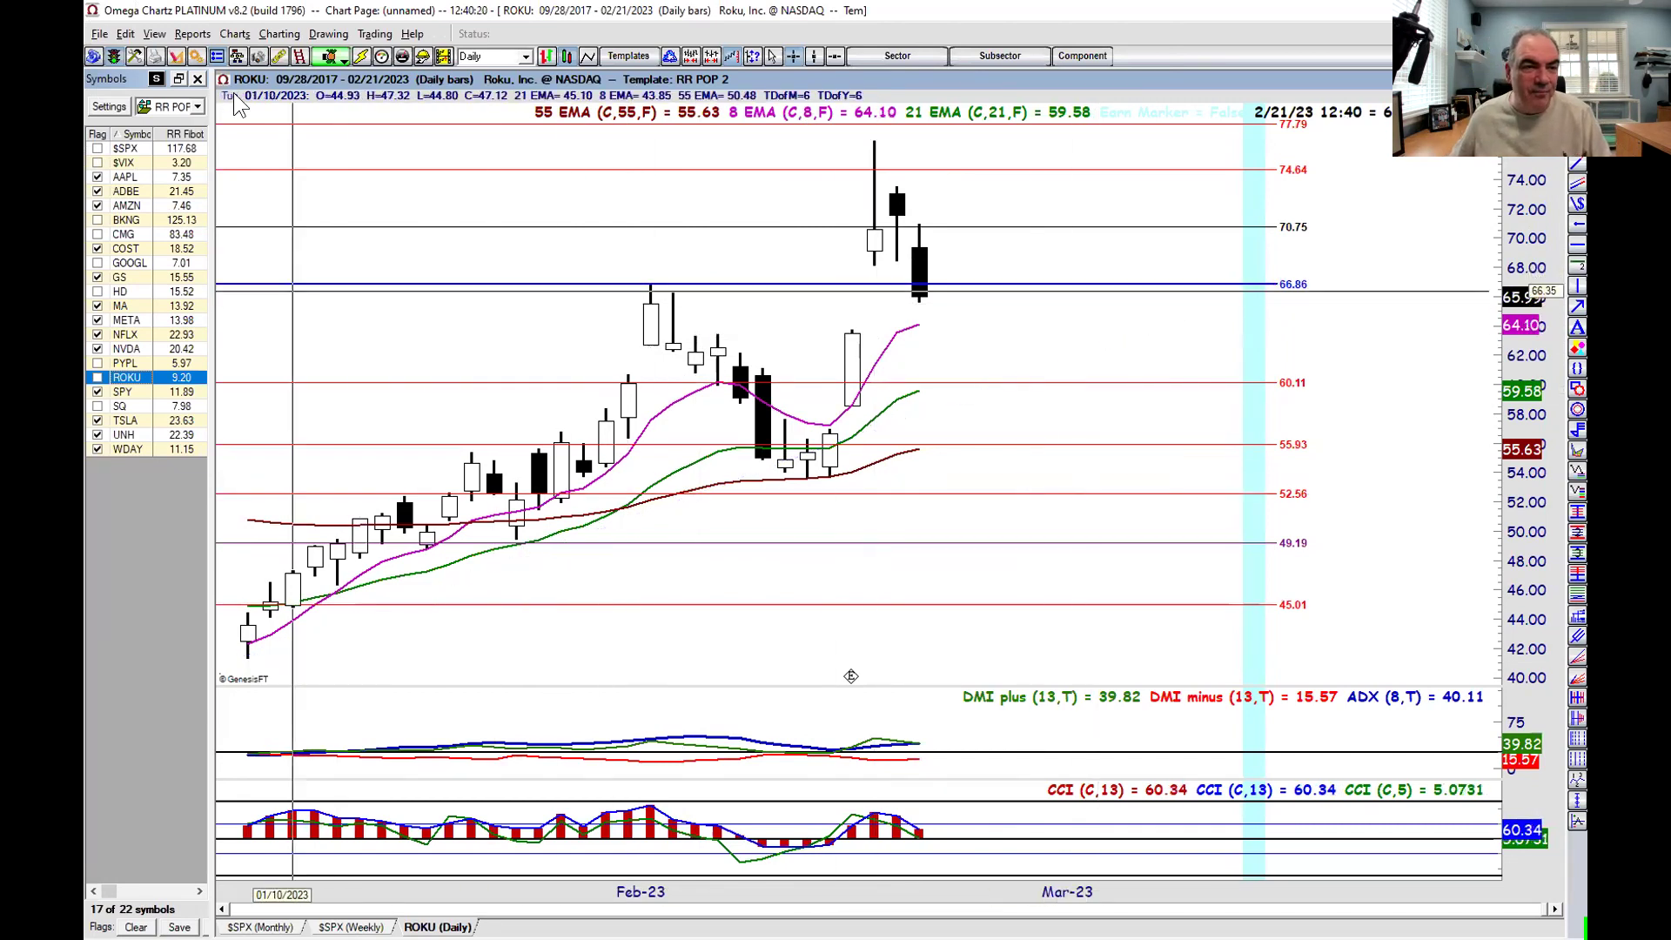
Switch the symbol list to the full set of symbols and open the NFLX daily chart.
click(199, 106)
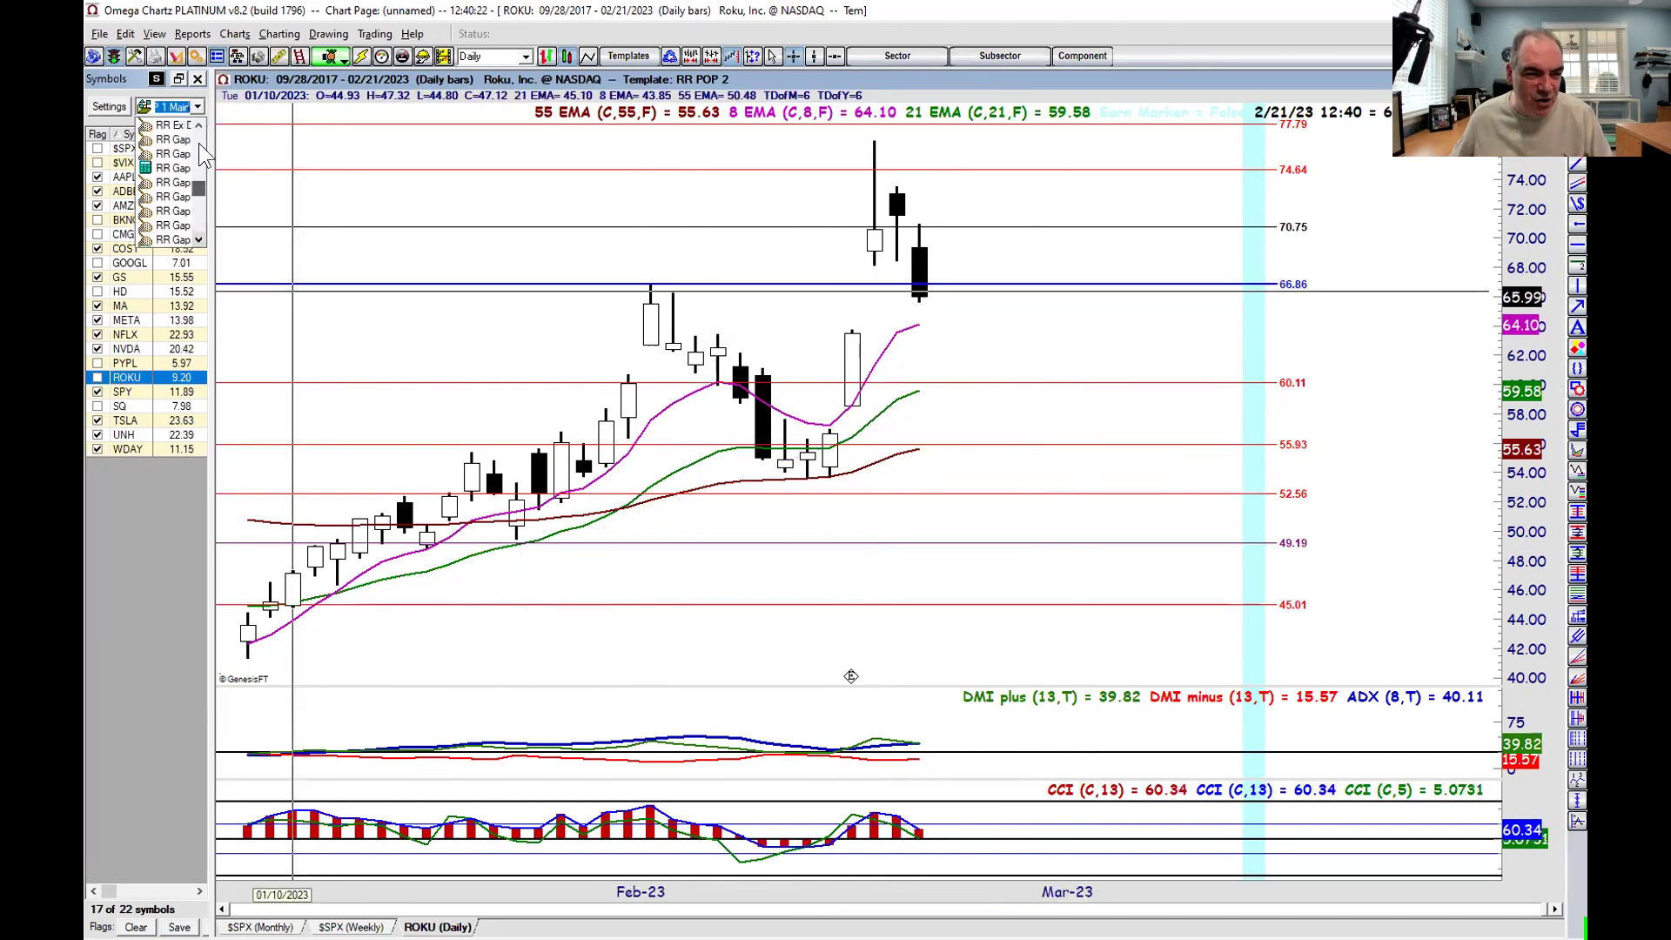
click(197, 125)
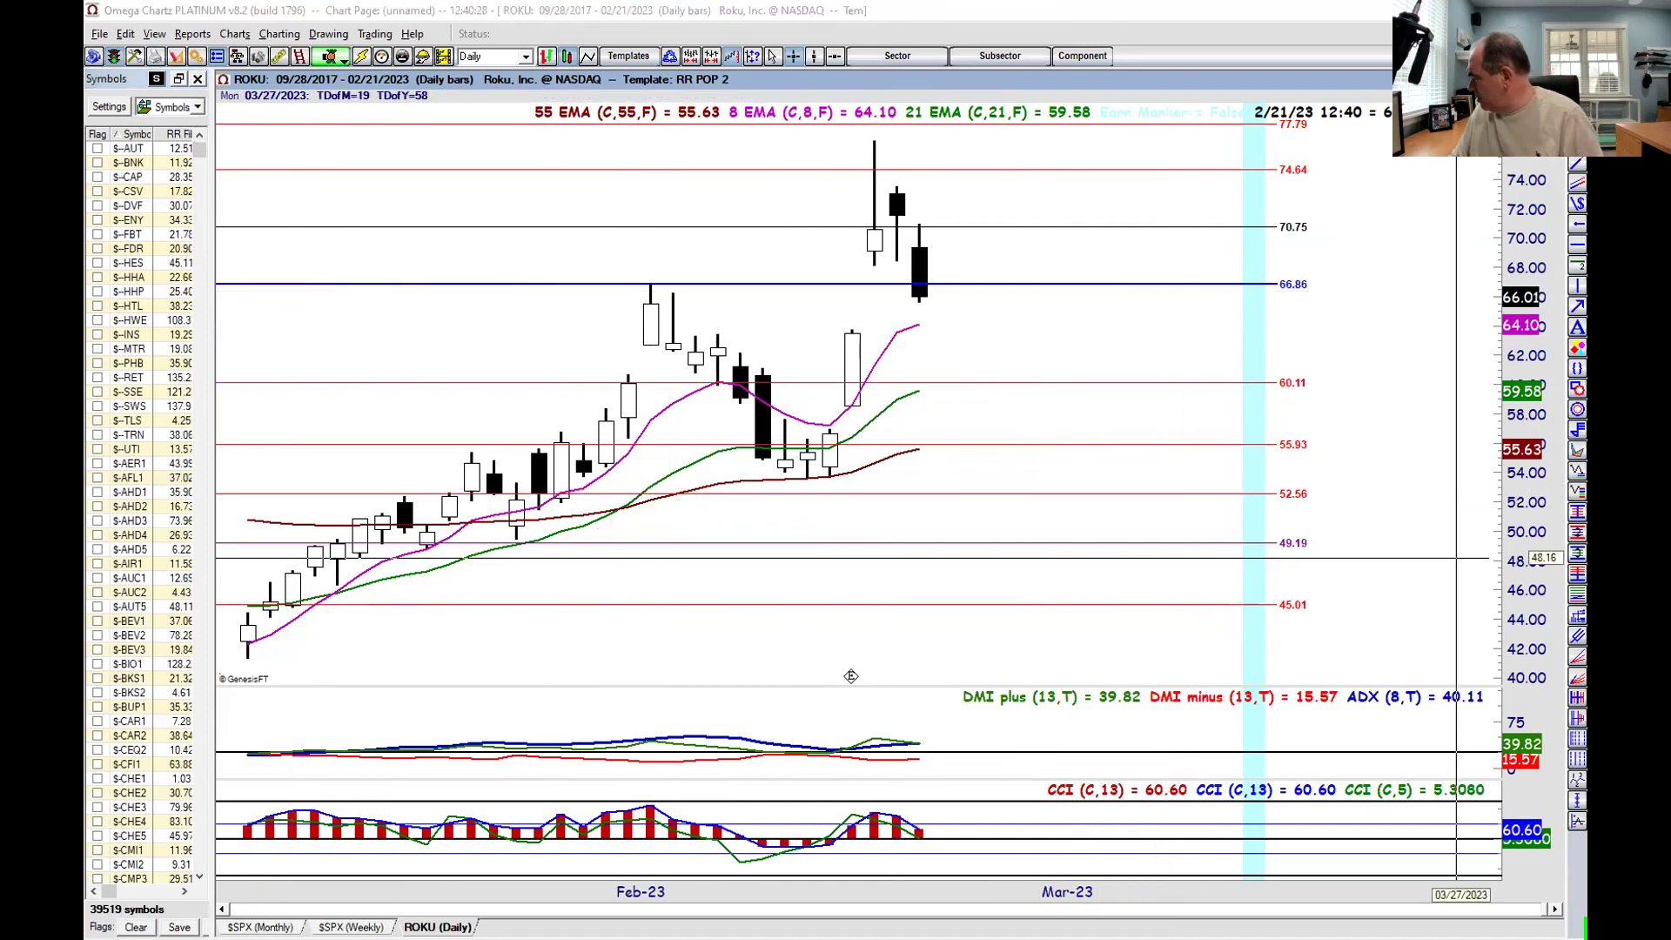
key(alt+Tab)
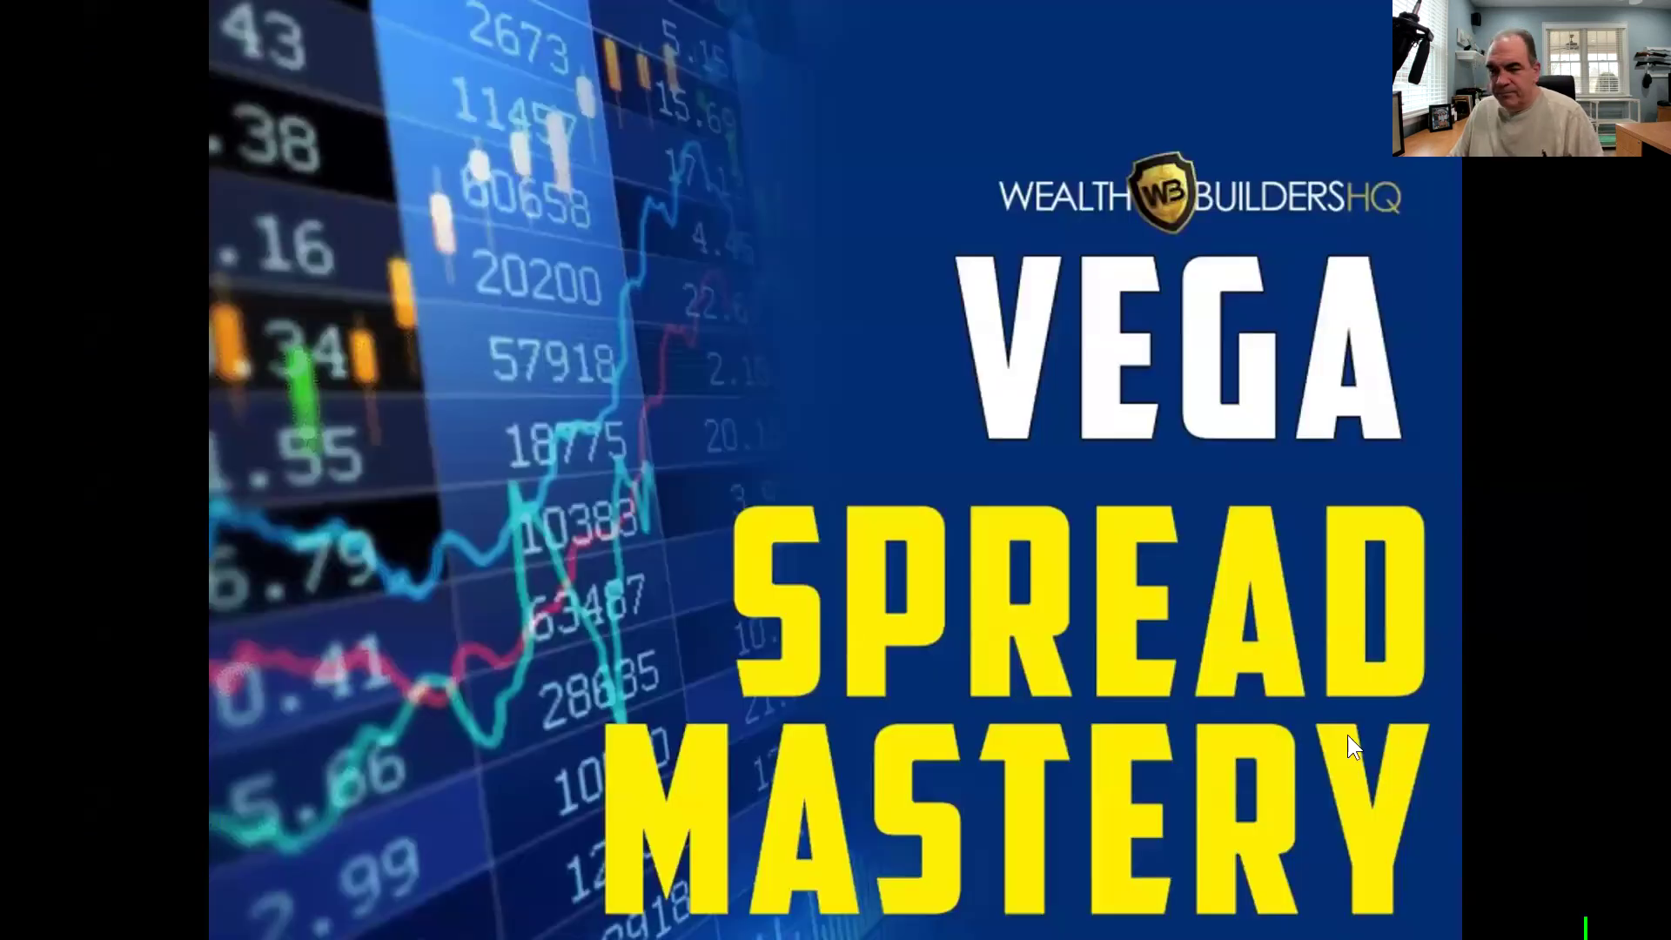
click(782, 629)
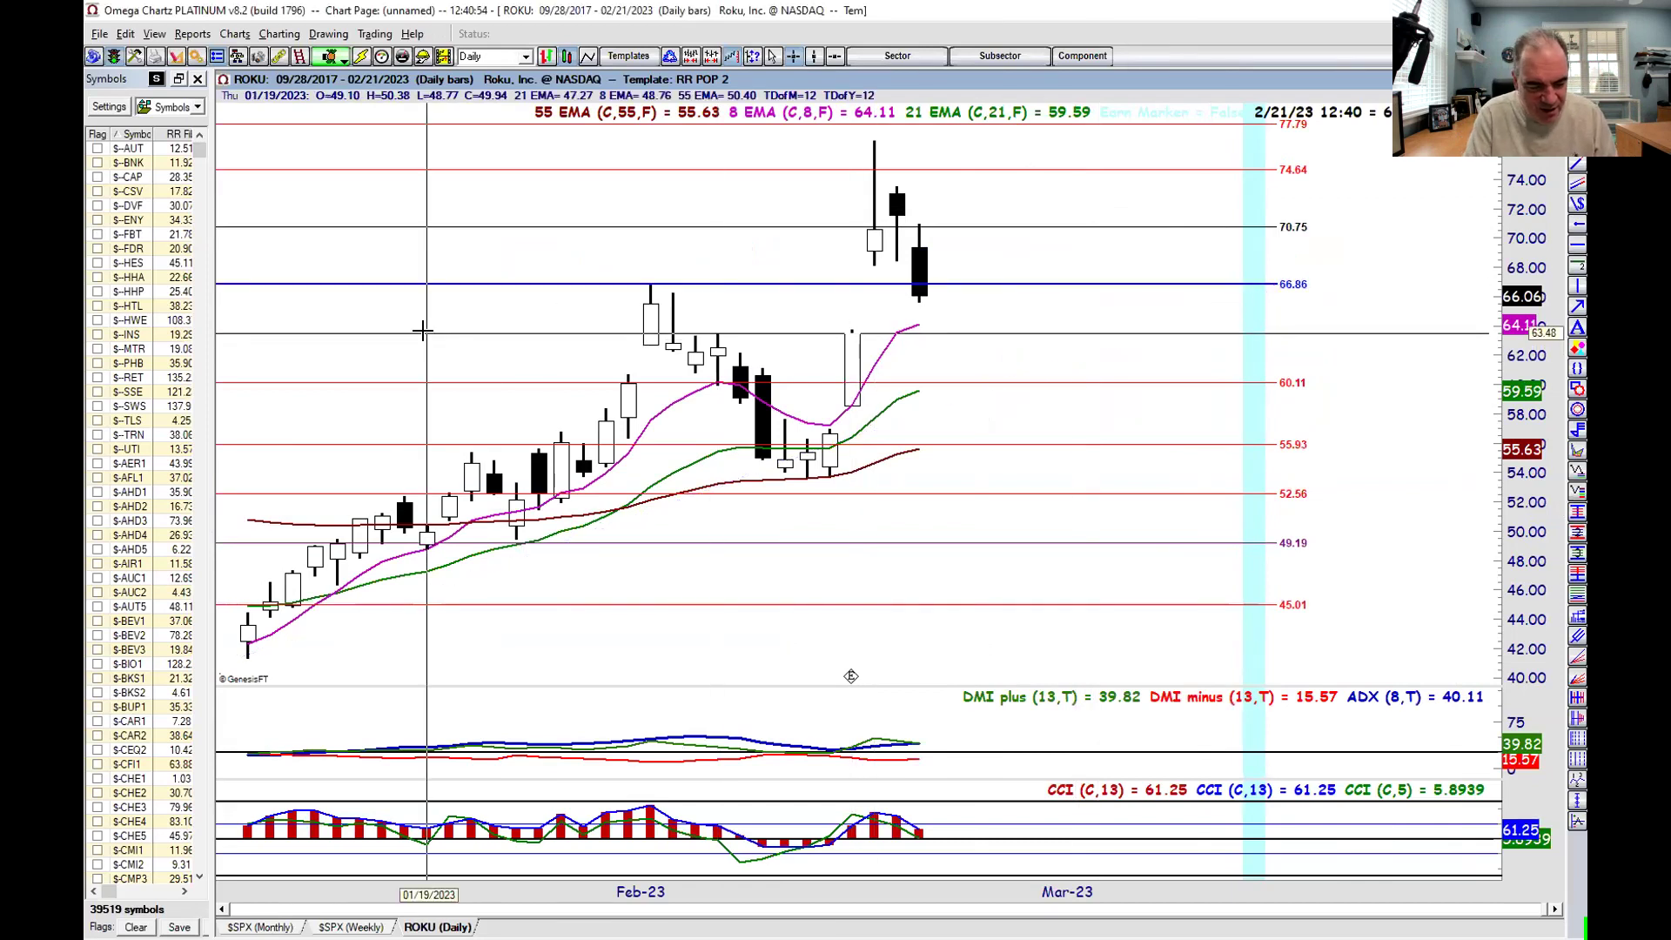
text(NFLX)
key(Return)
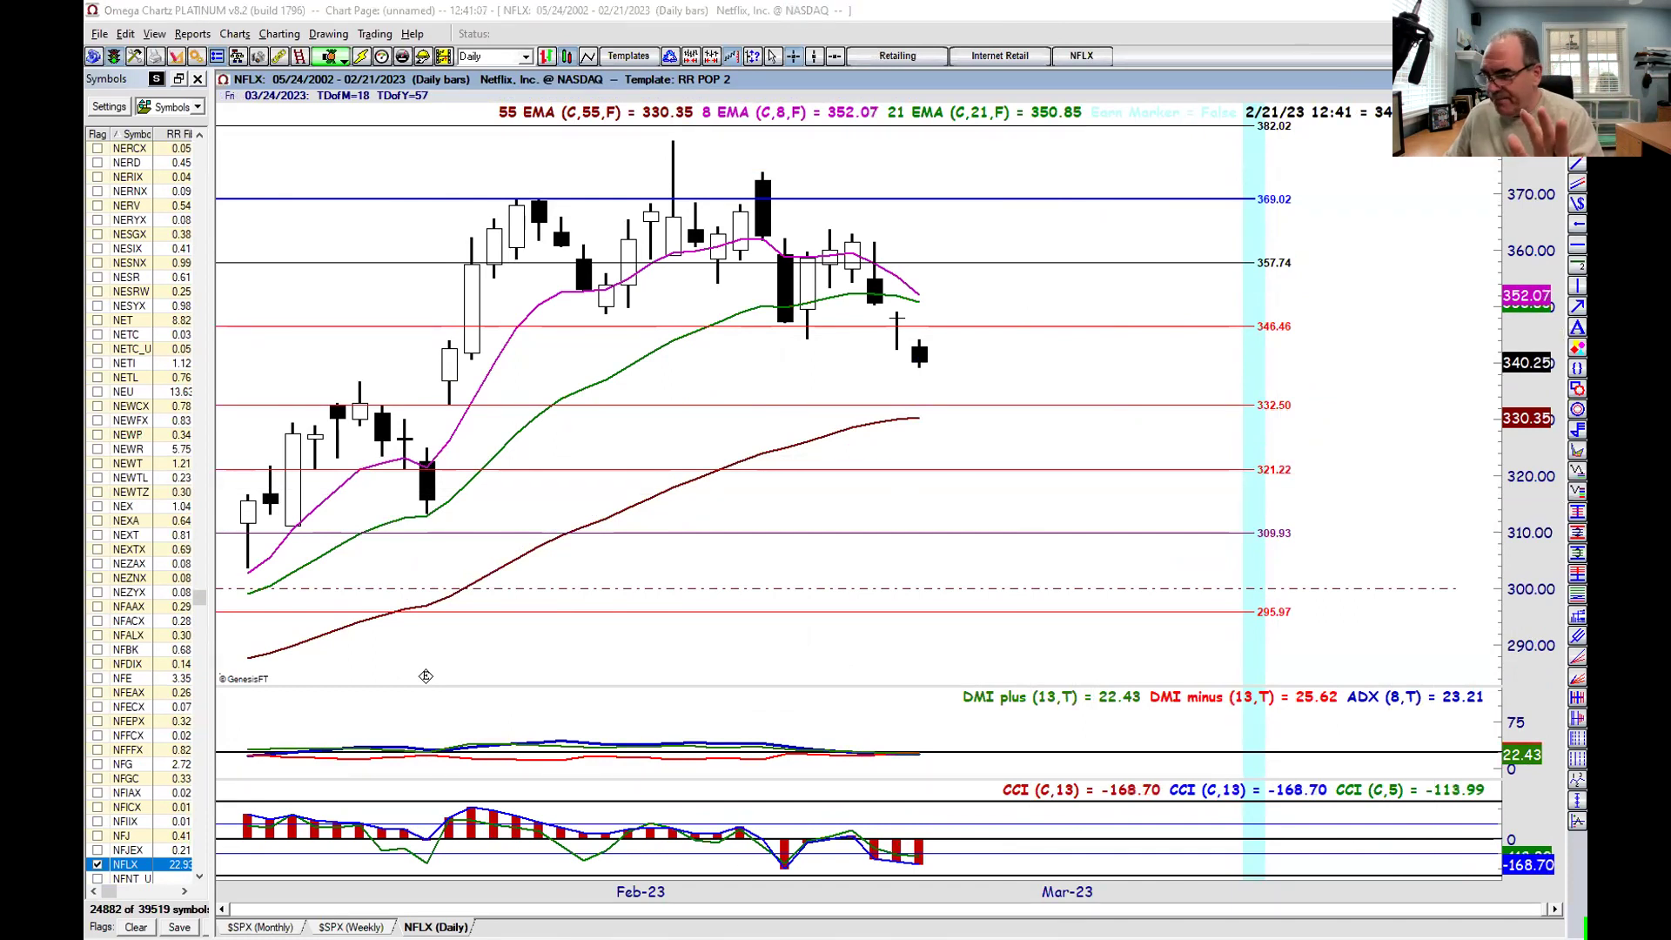
Switch to TradeStation, load NFLX in the 5-minute chart, and sketch a bell curve over the calls in its OptionStation Pro option chain.
key(alt+Tab)
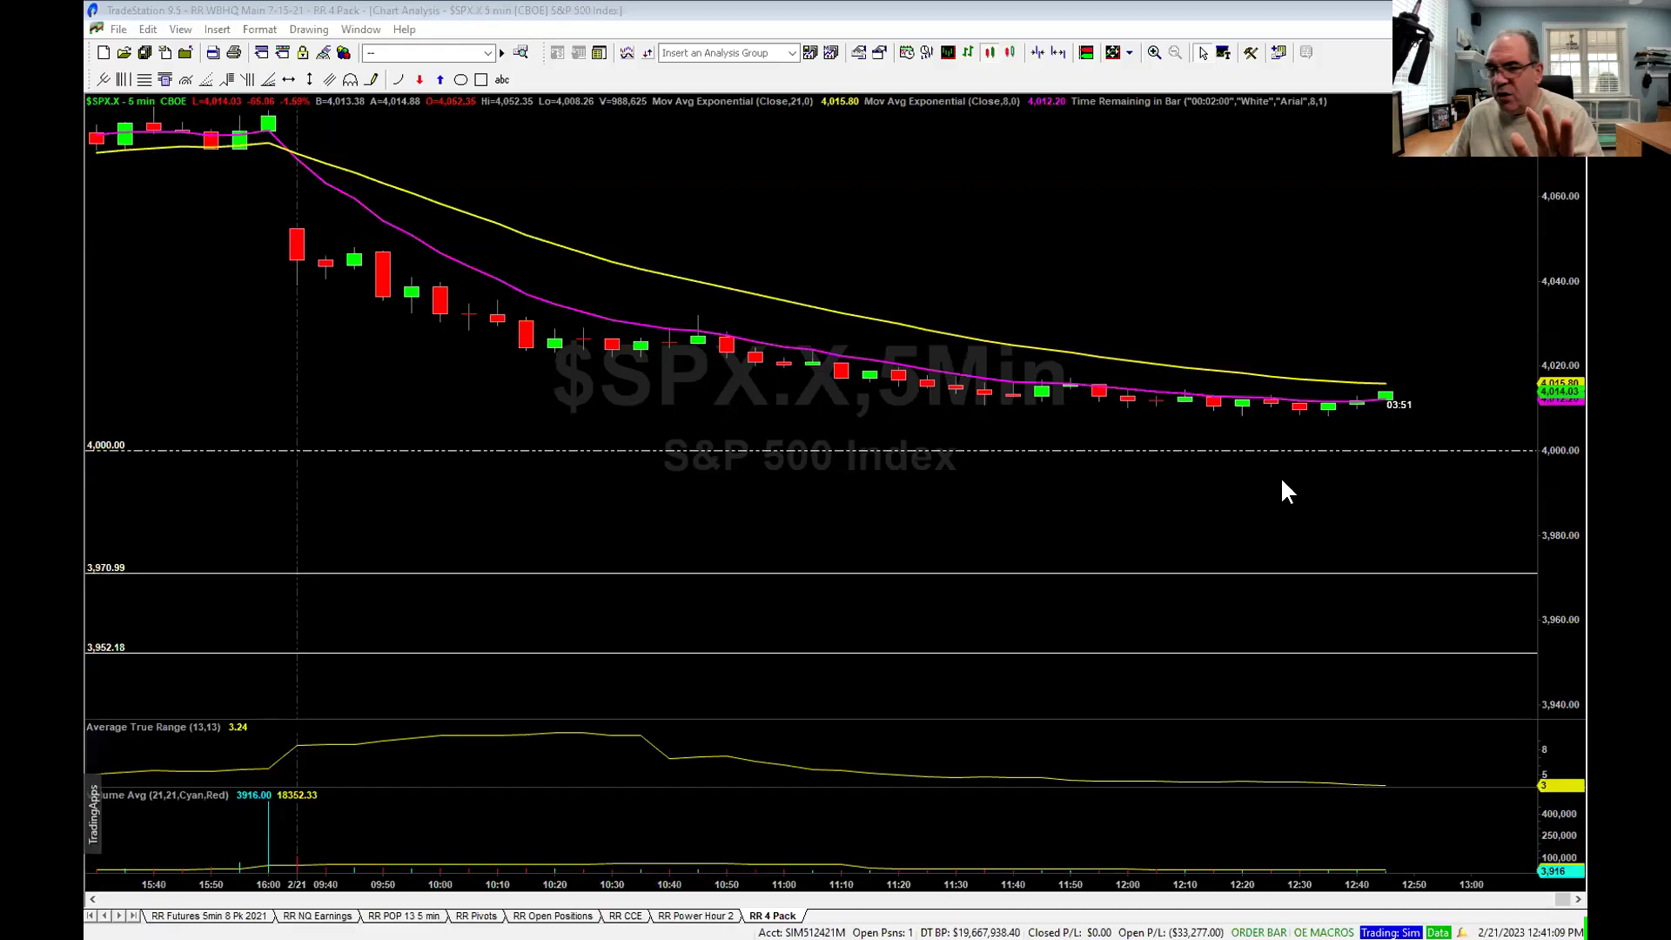
text(NFLX)
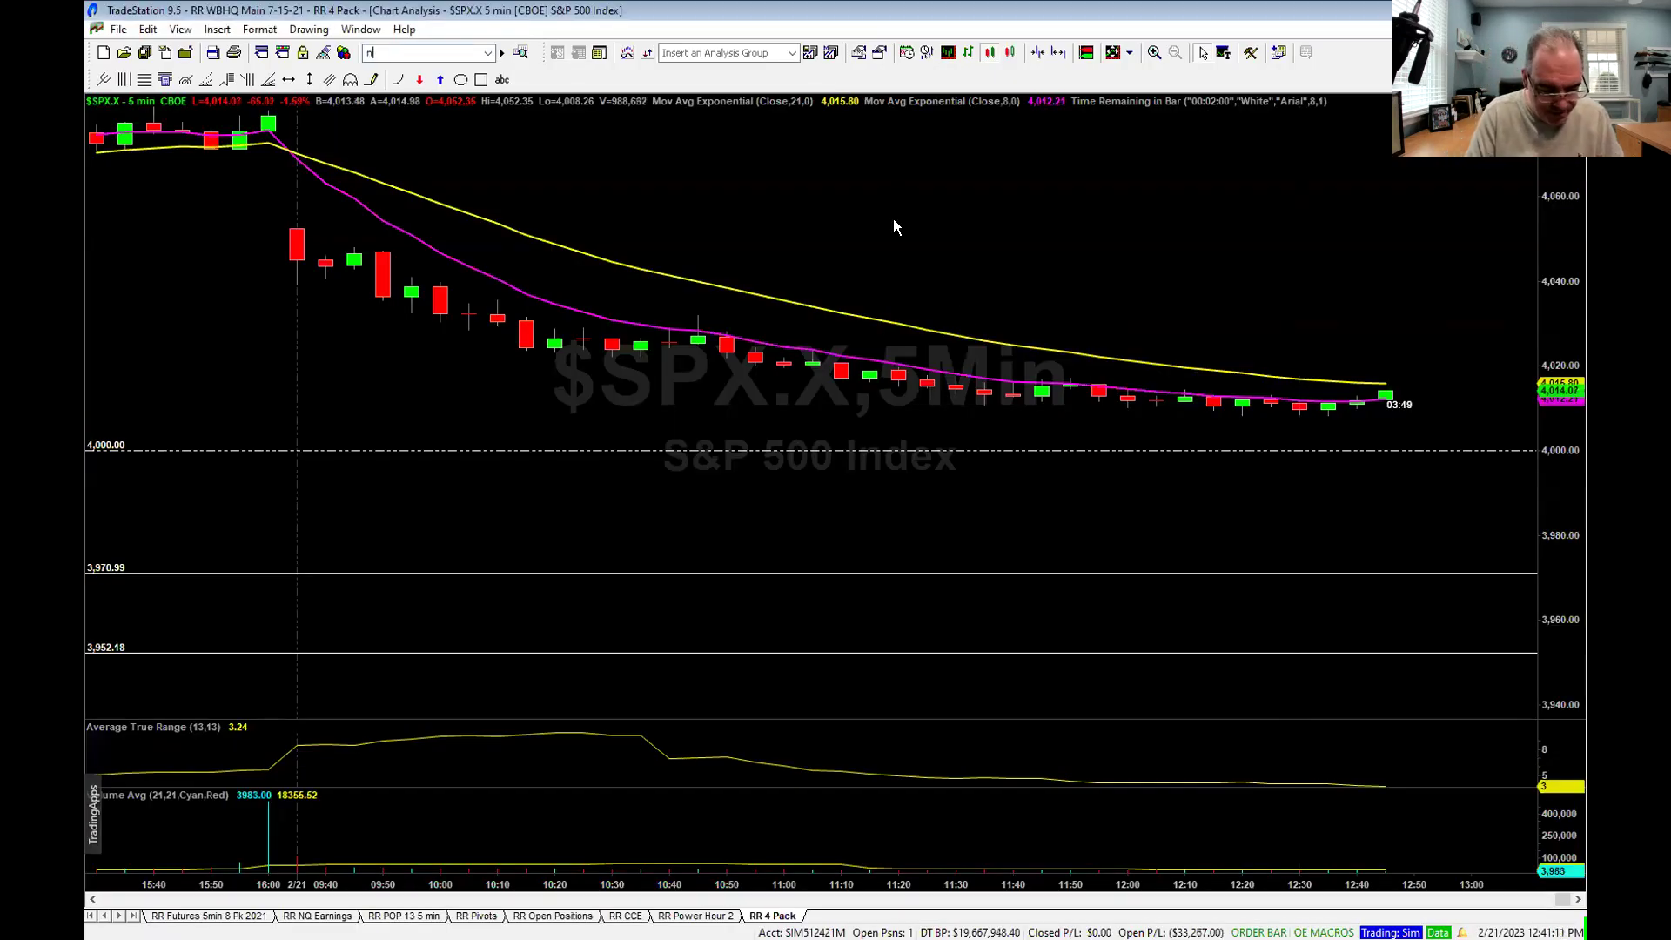
key(Return)
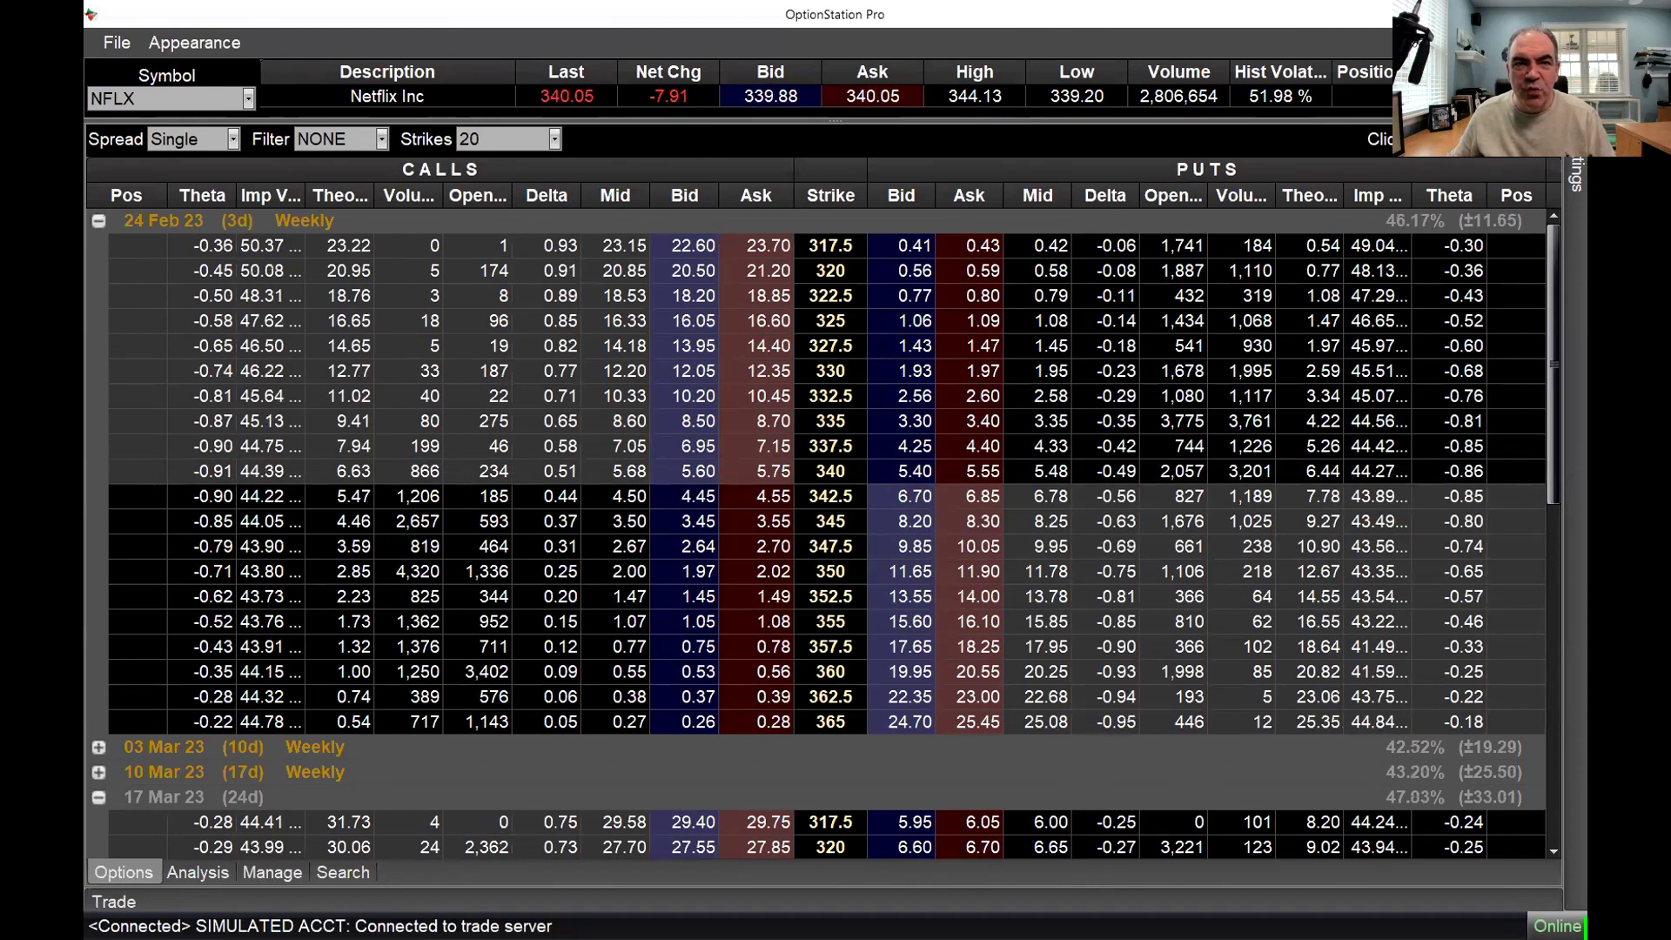
mouse_move(287, 585)
mouse_down()
mouse_move(379, 568)
mouse_move(439, 453)
mouse_move(539, 375)
mouse_move(612, 416)
mouse_move(657, 591)
mouse_move(794, 620)
mouse_up()
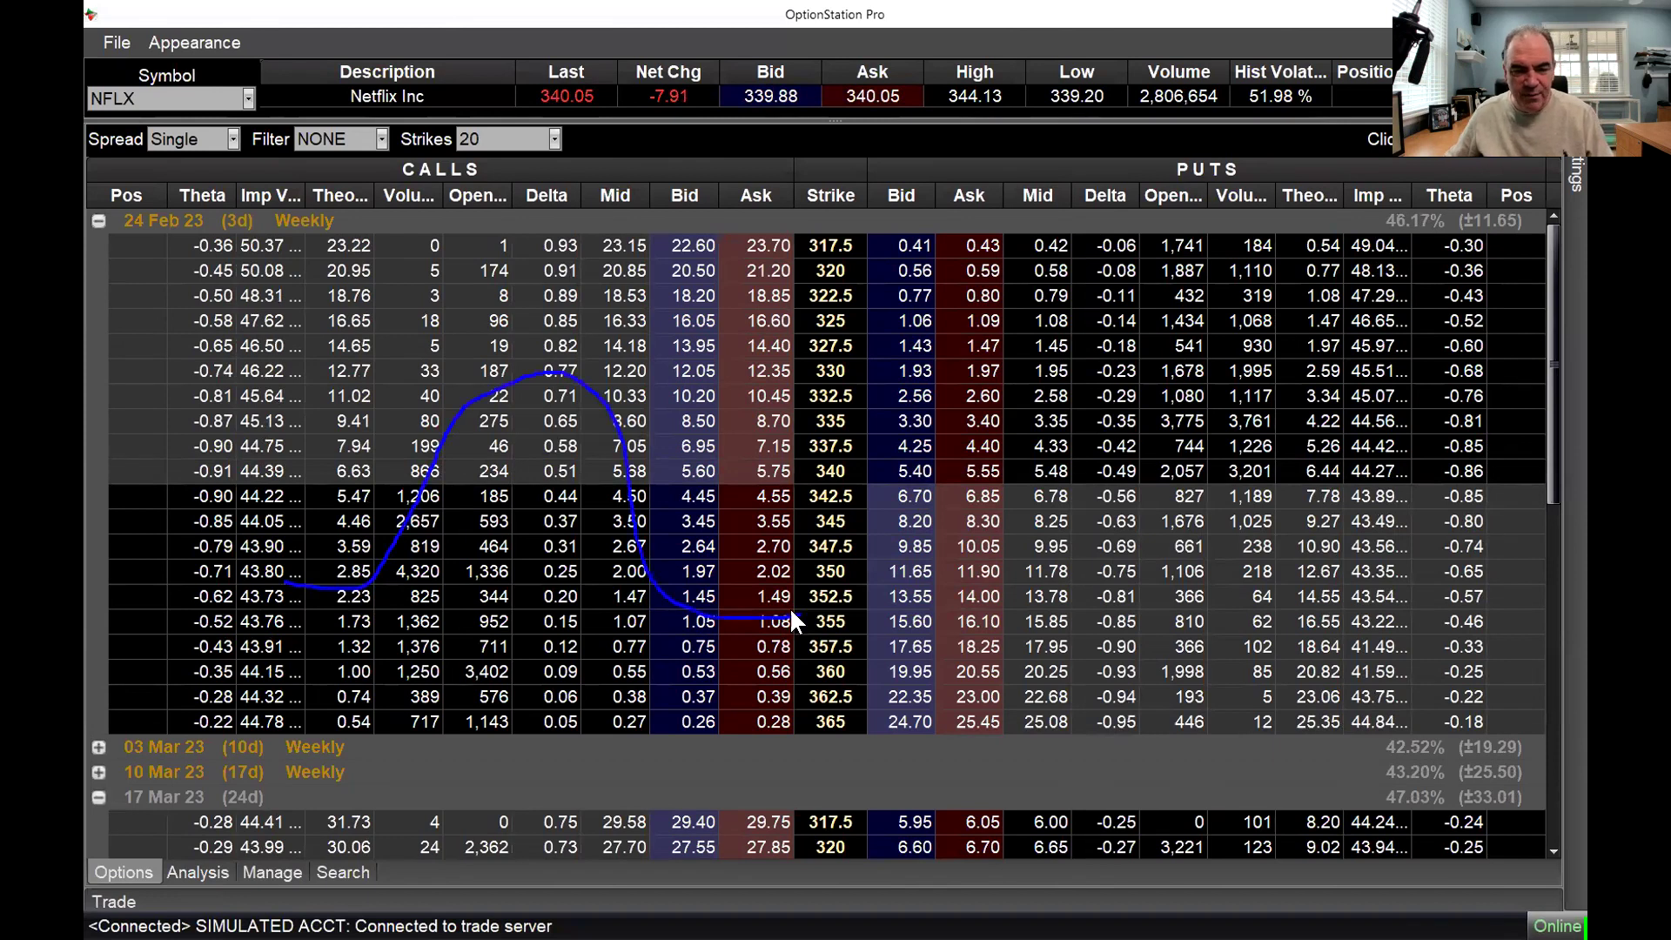
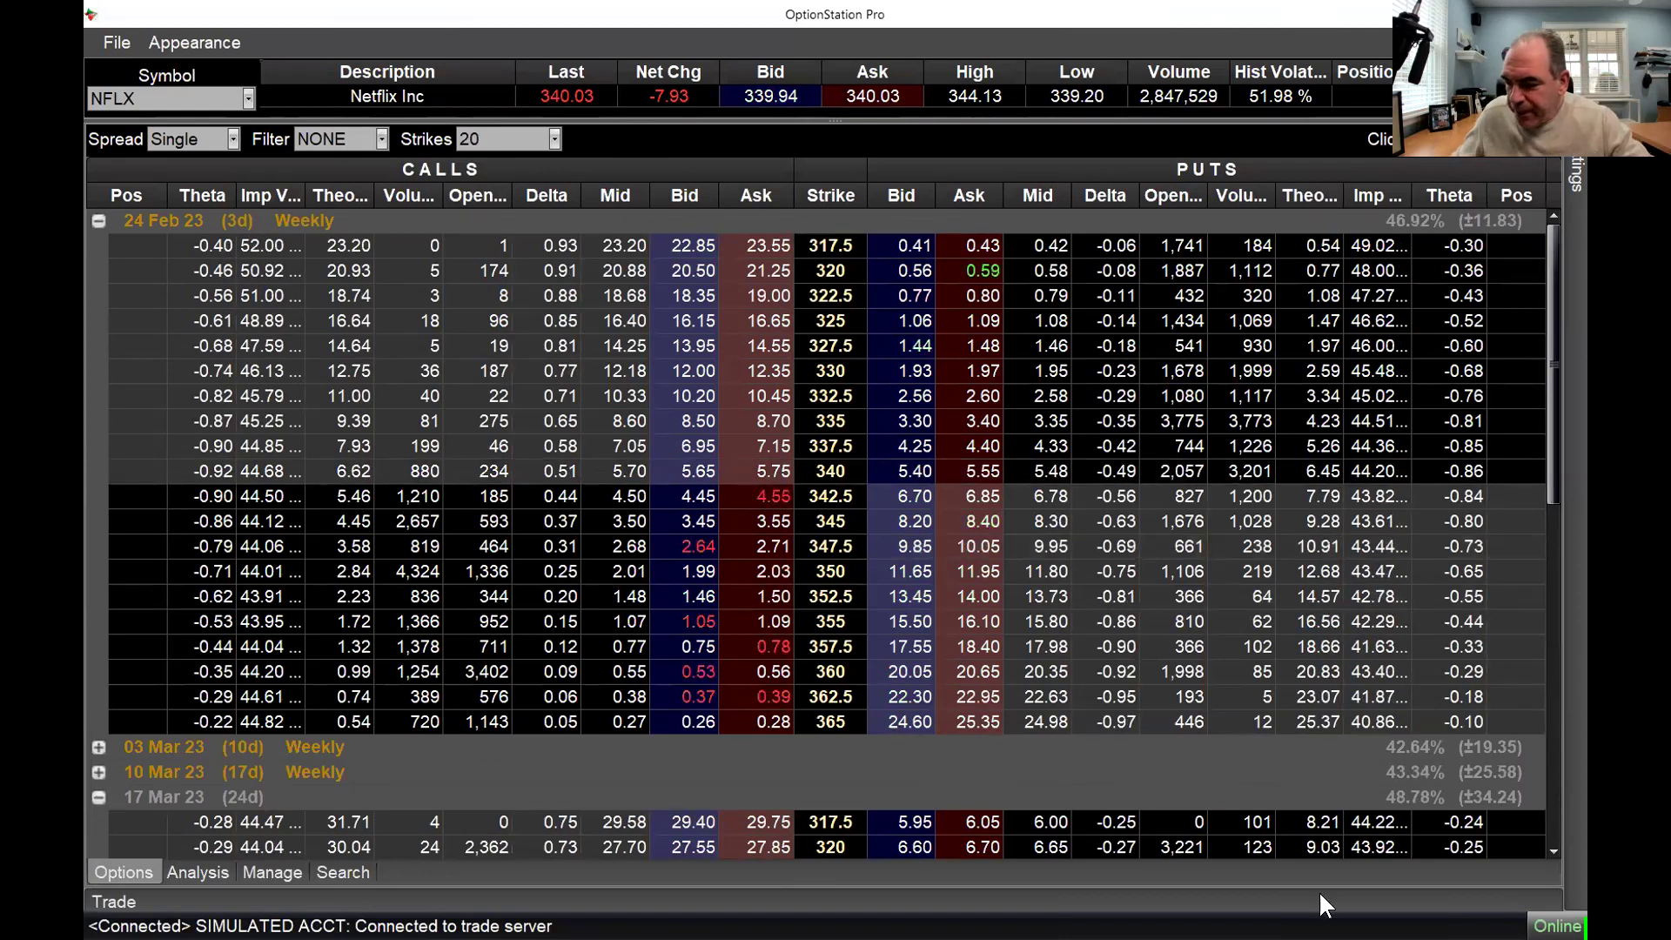
Switch back to Omega Chartz and check the settings of the 300.00 horizontal line on the NFLX daily chart.
key(alt+Tab)
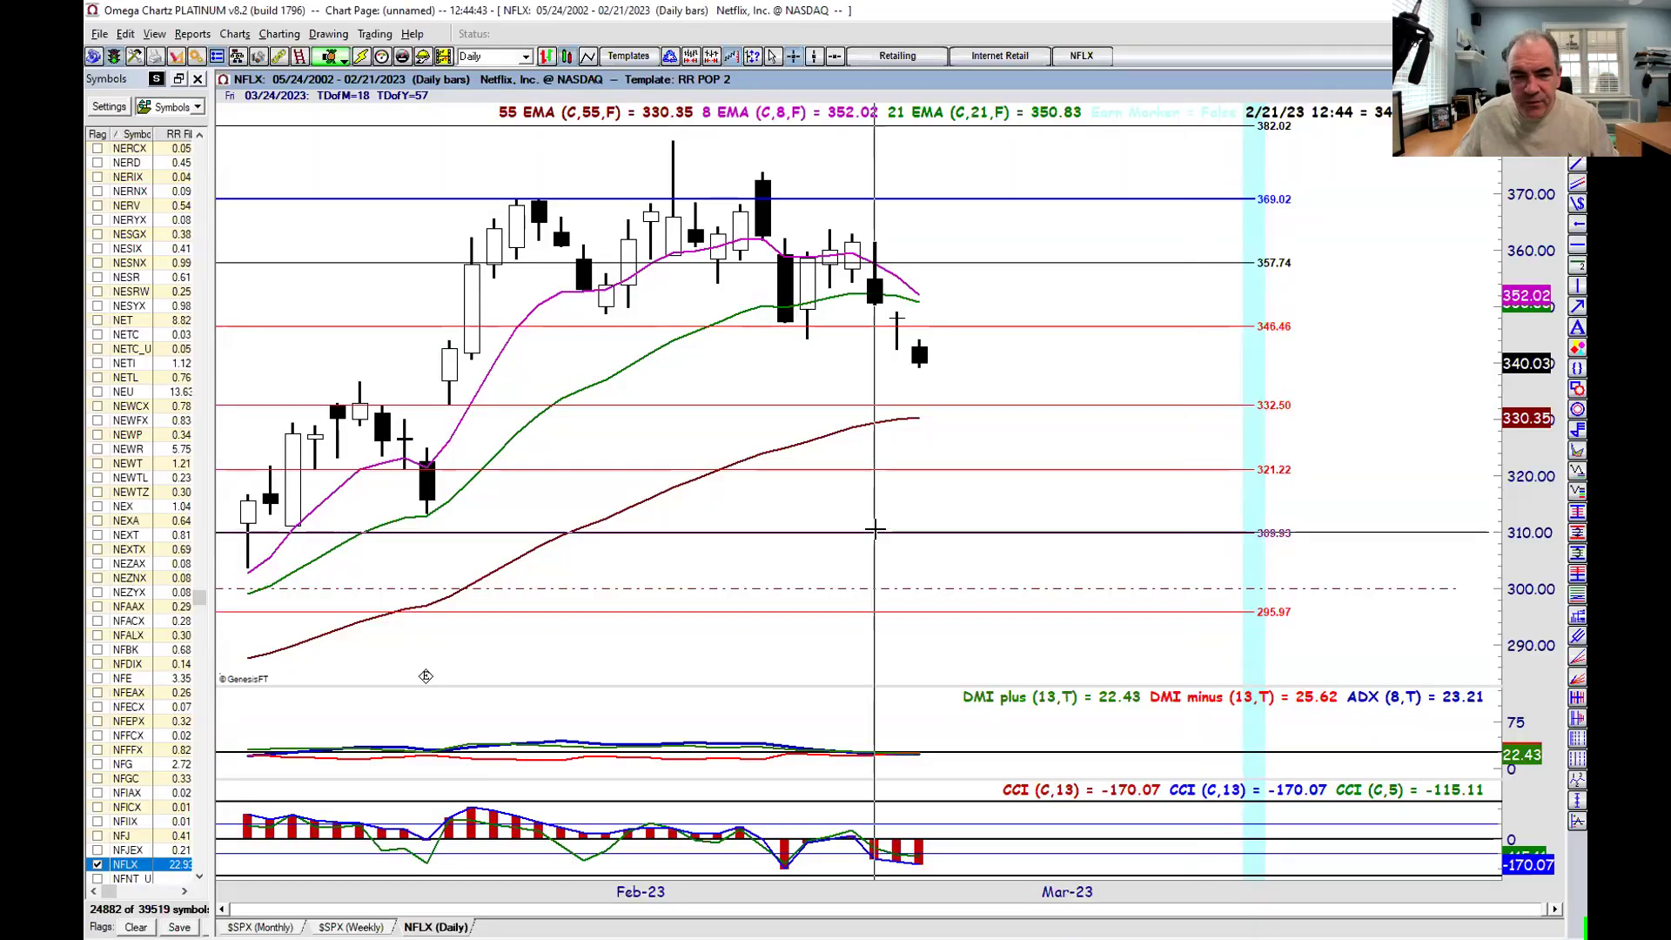
double_click(868, 589)
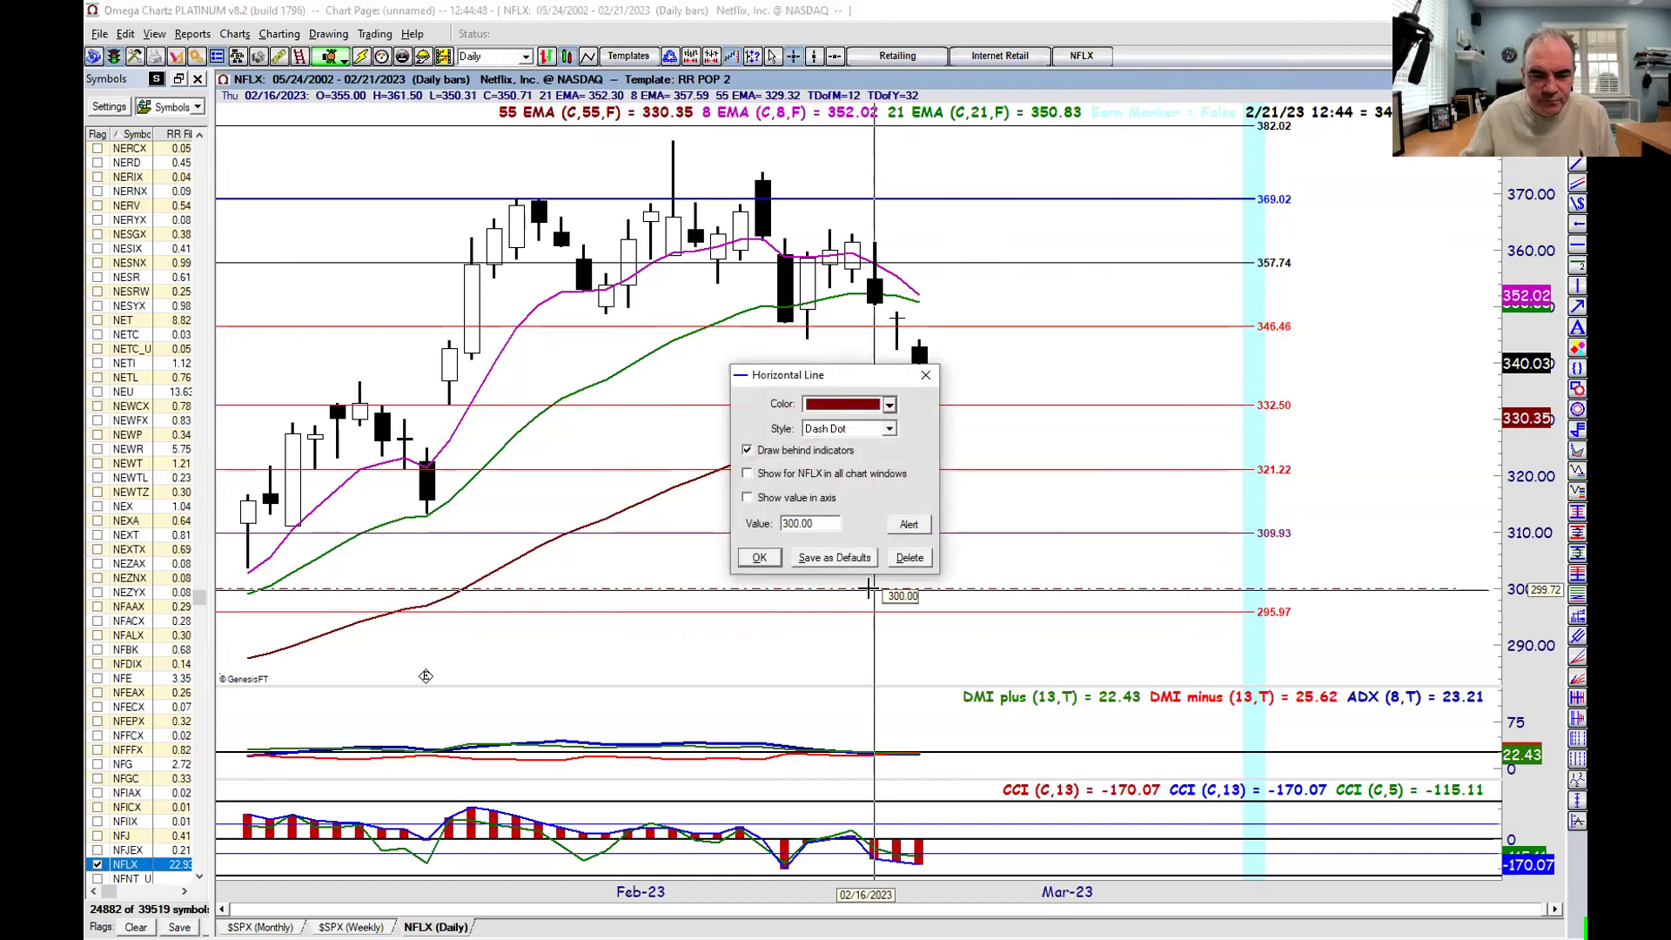
click(1032, 442)
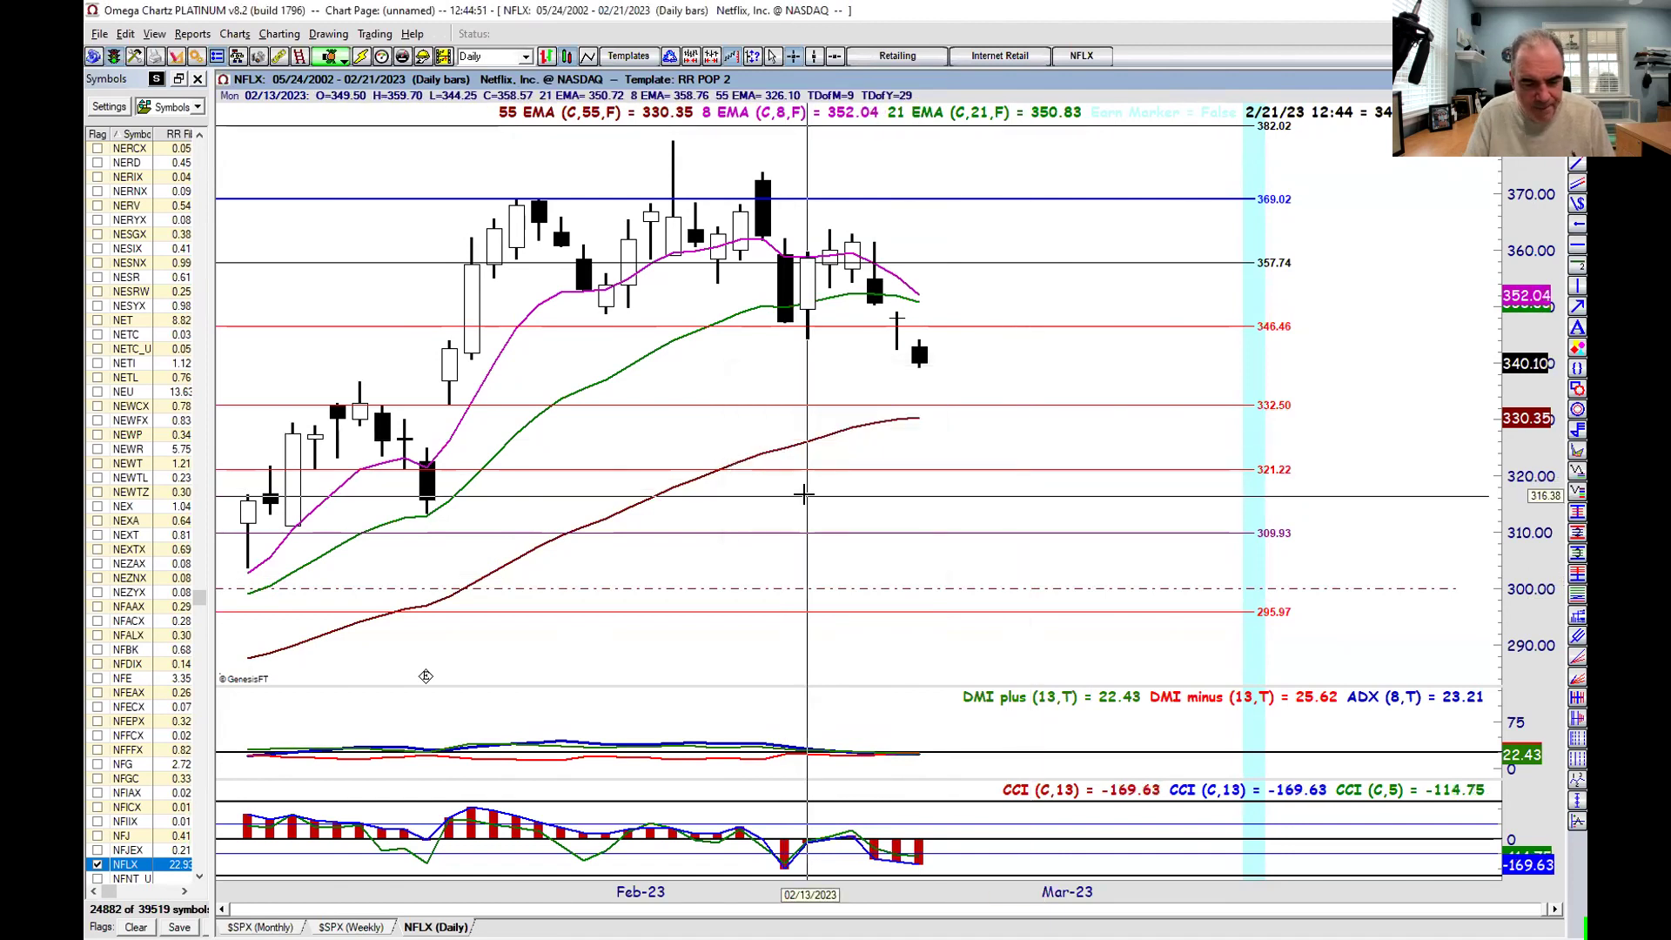
text(A)
key(Return)
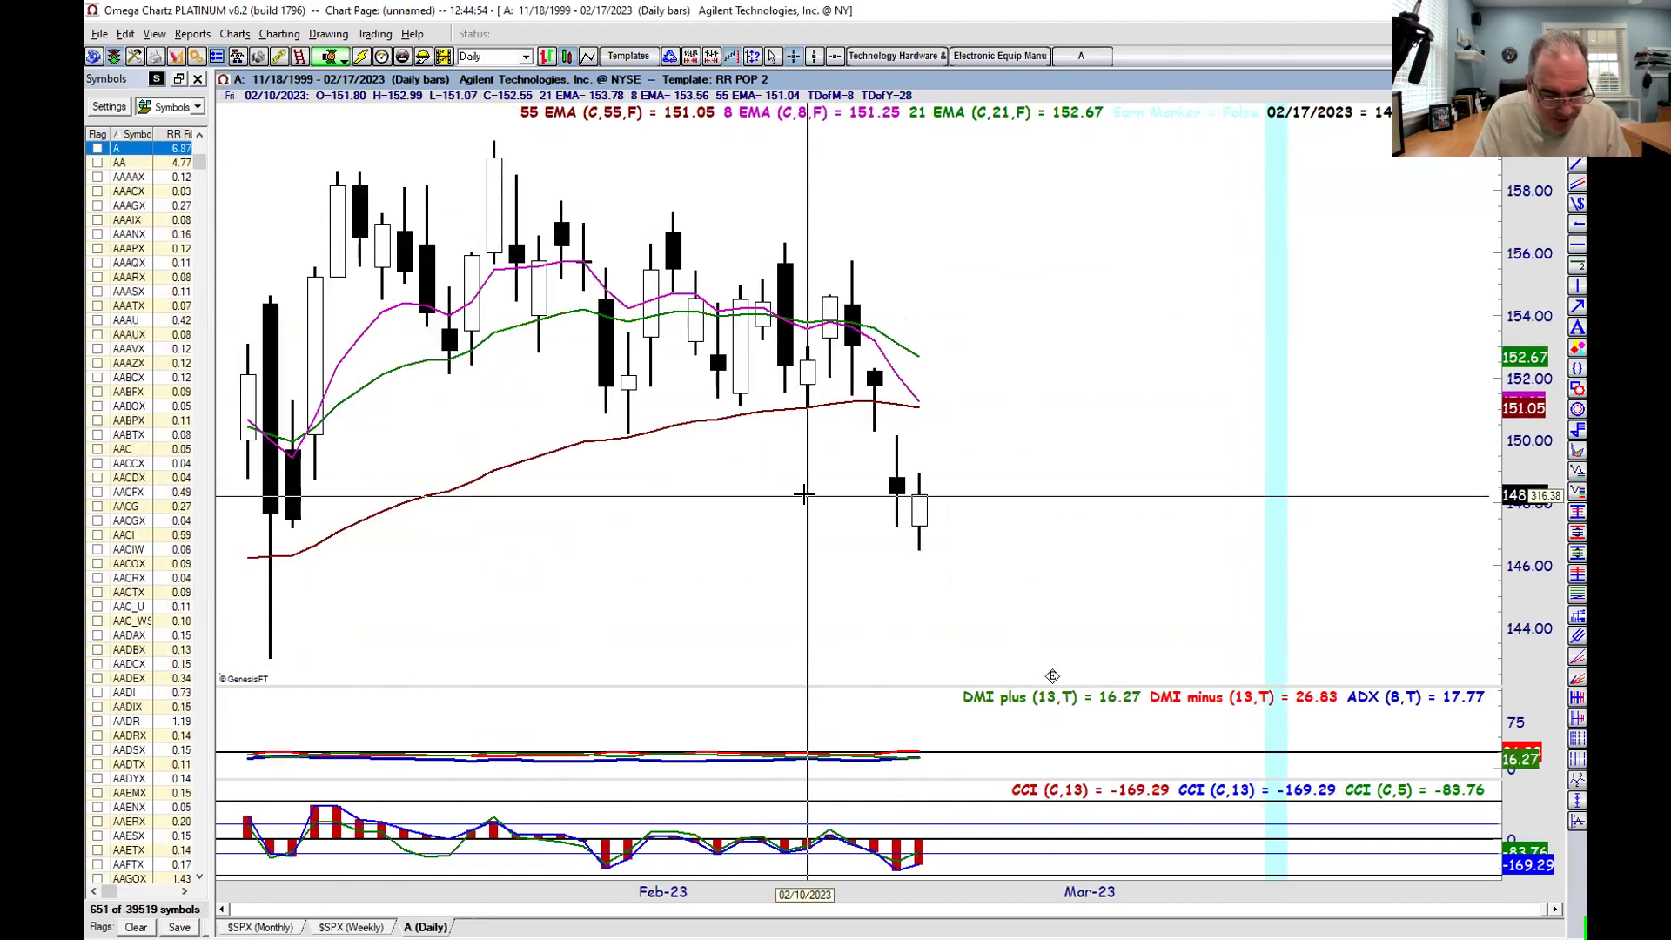
text(NFLX)
key(Return)
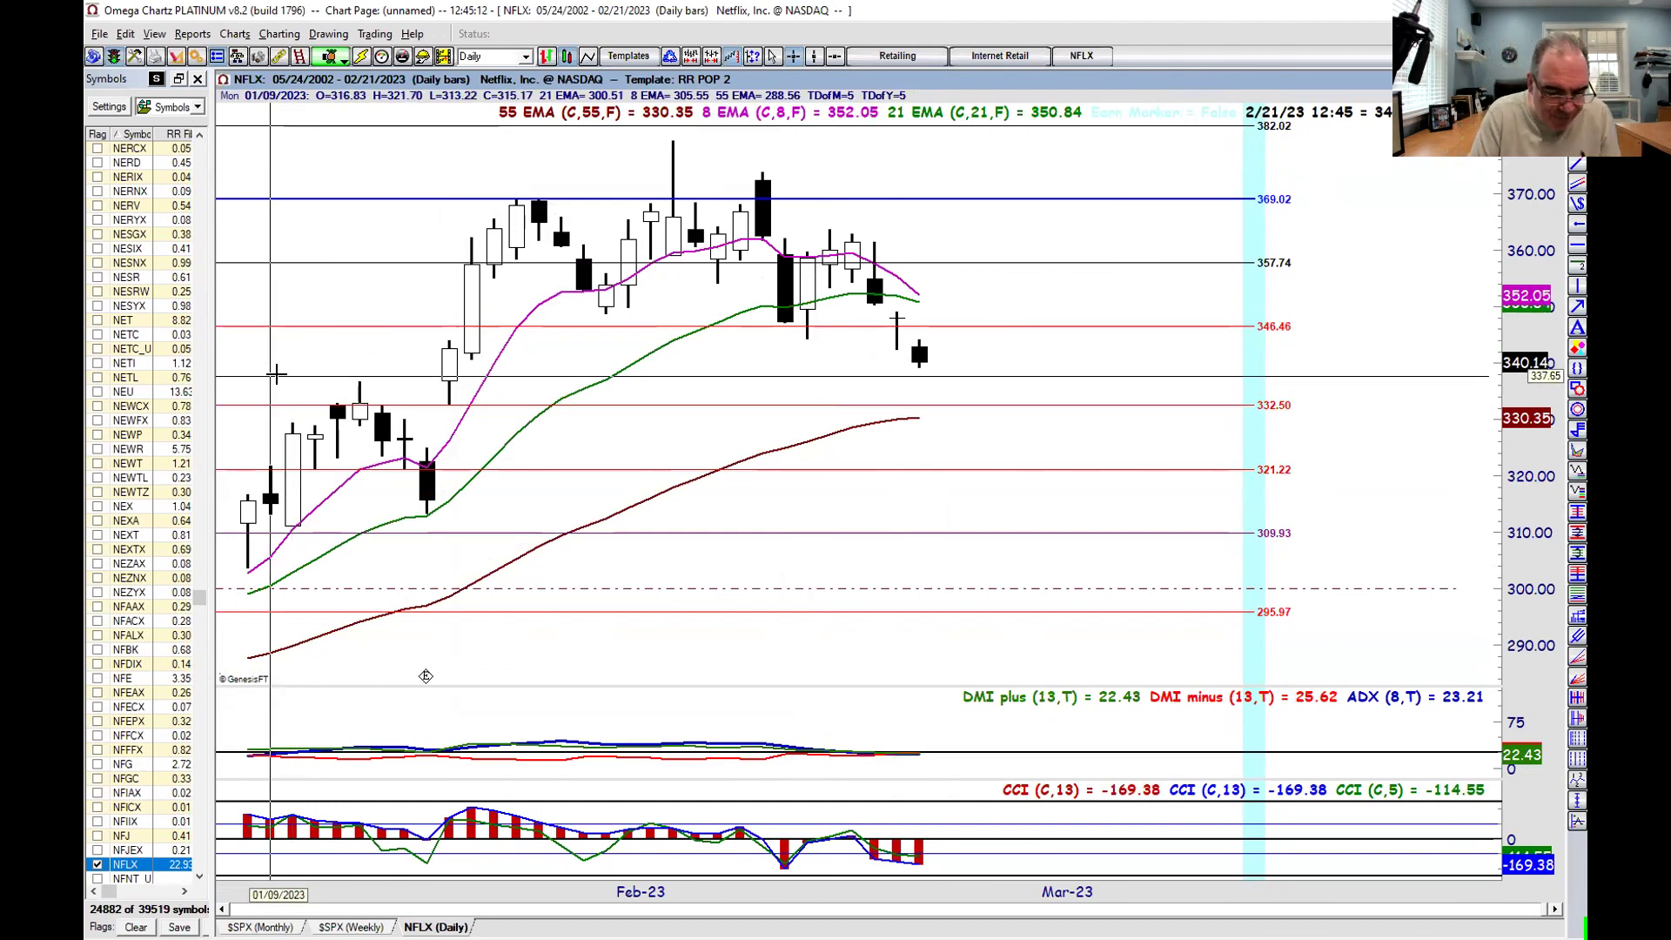
Open the NVDA daily chart in Omega Chartz and load NVDA in TradeStation's 5-minute chart.
text(nvda)
key(Return)
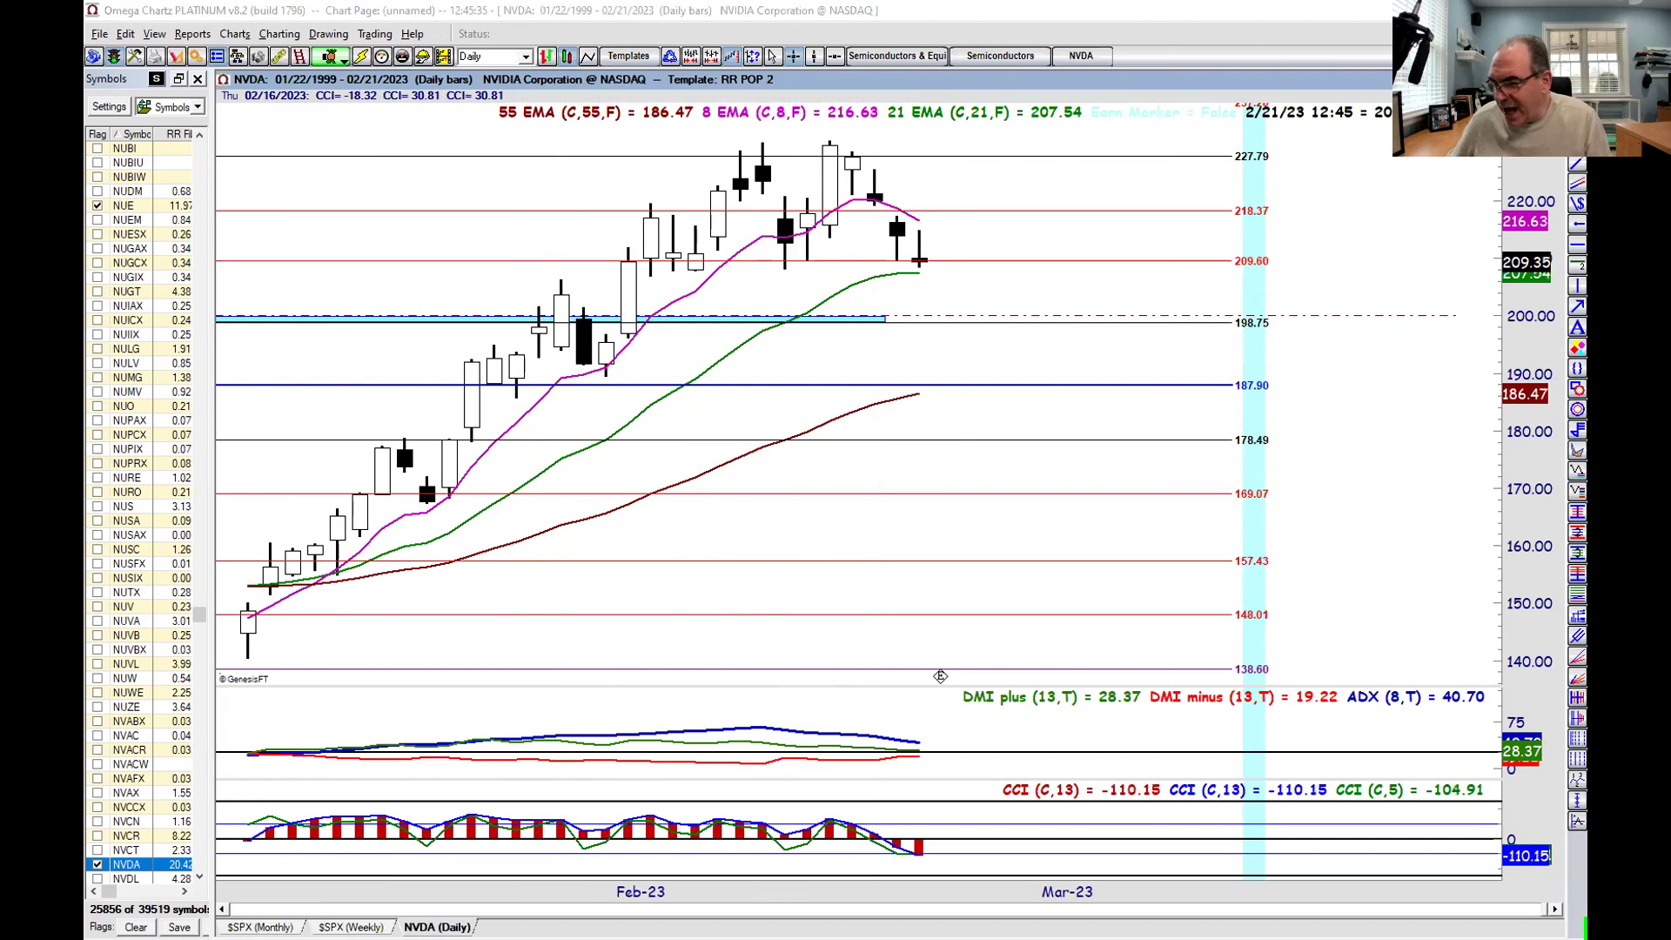
key(alt+Tab)
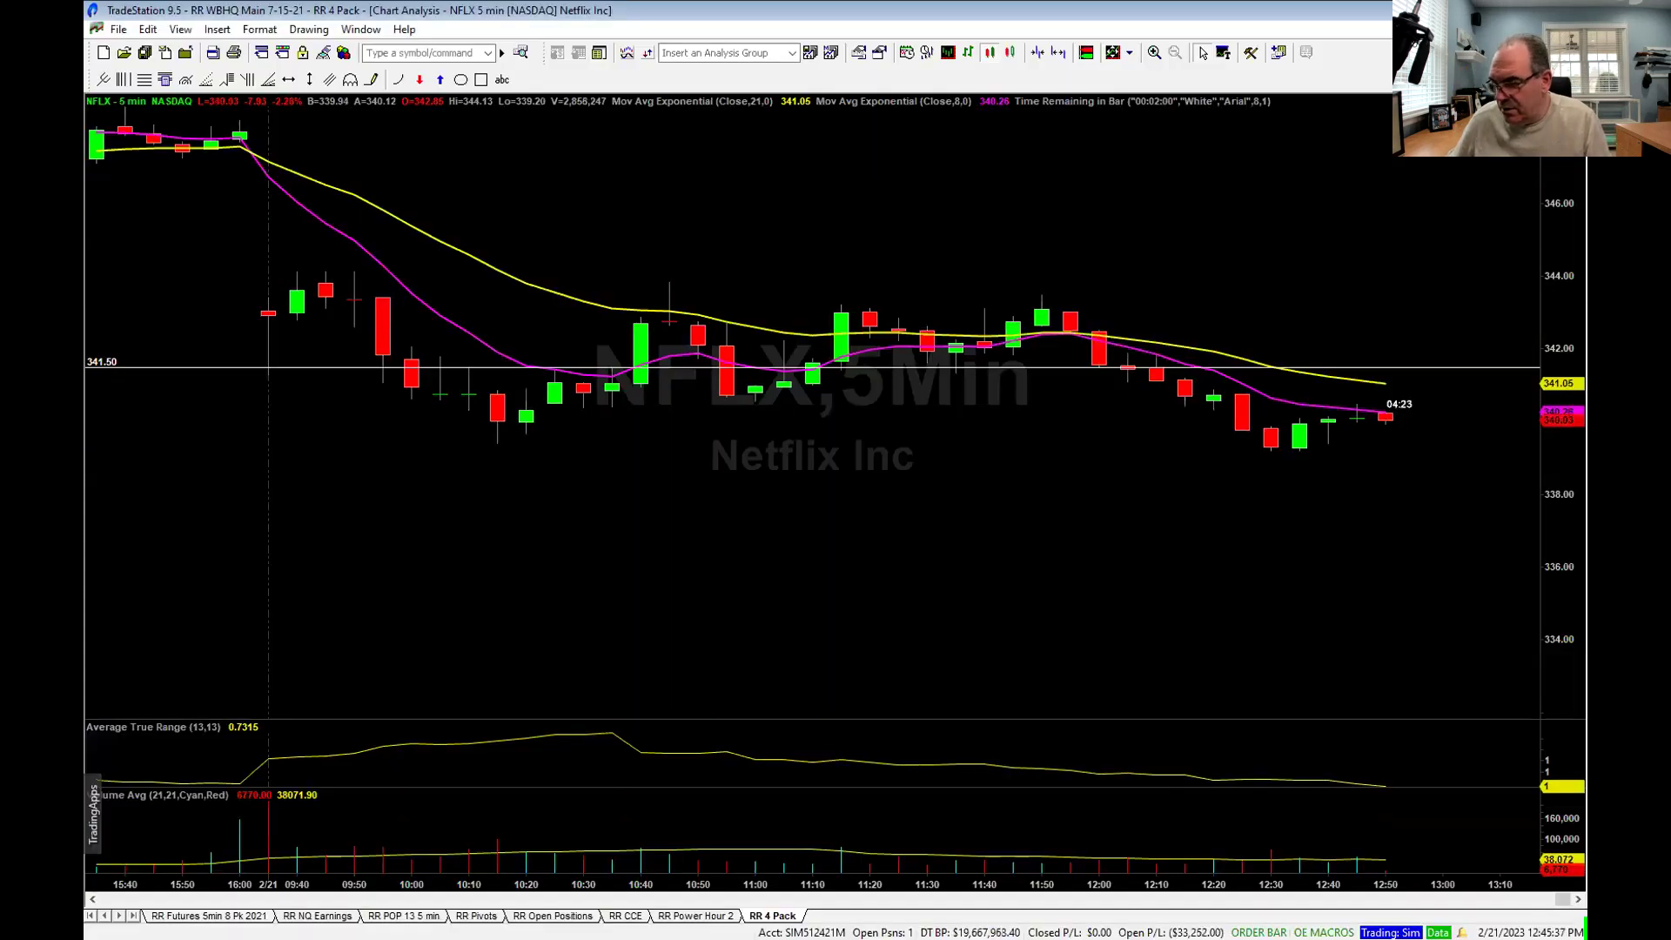
key(alt+Tab)
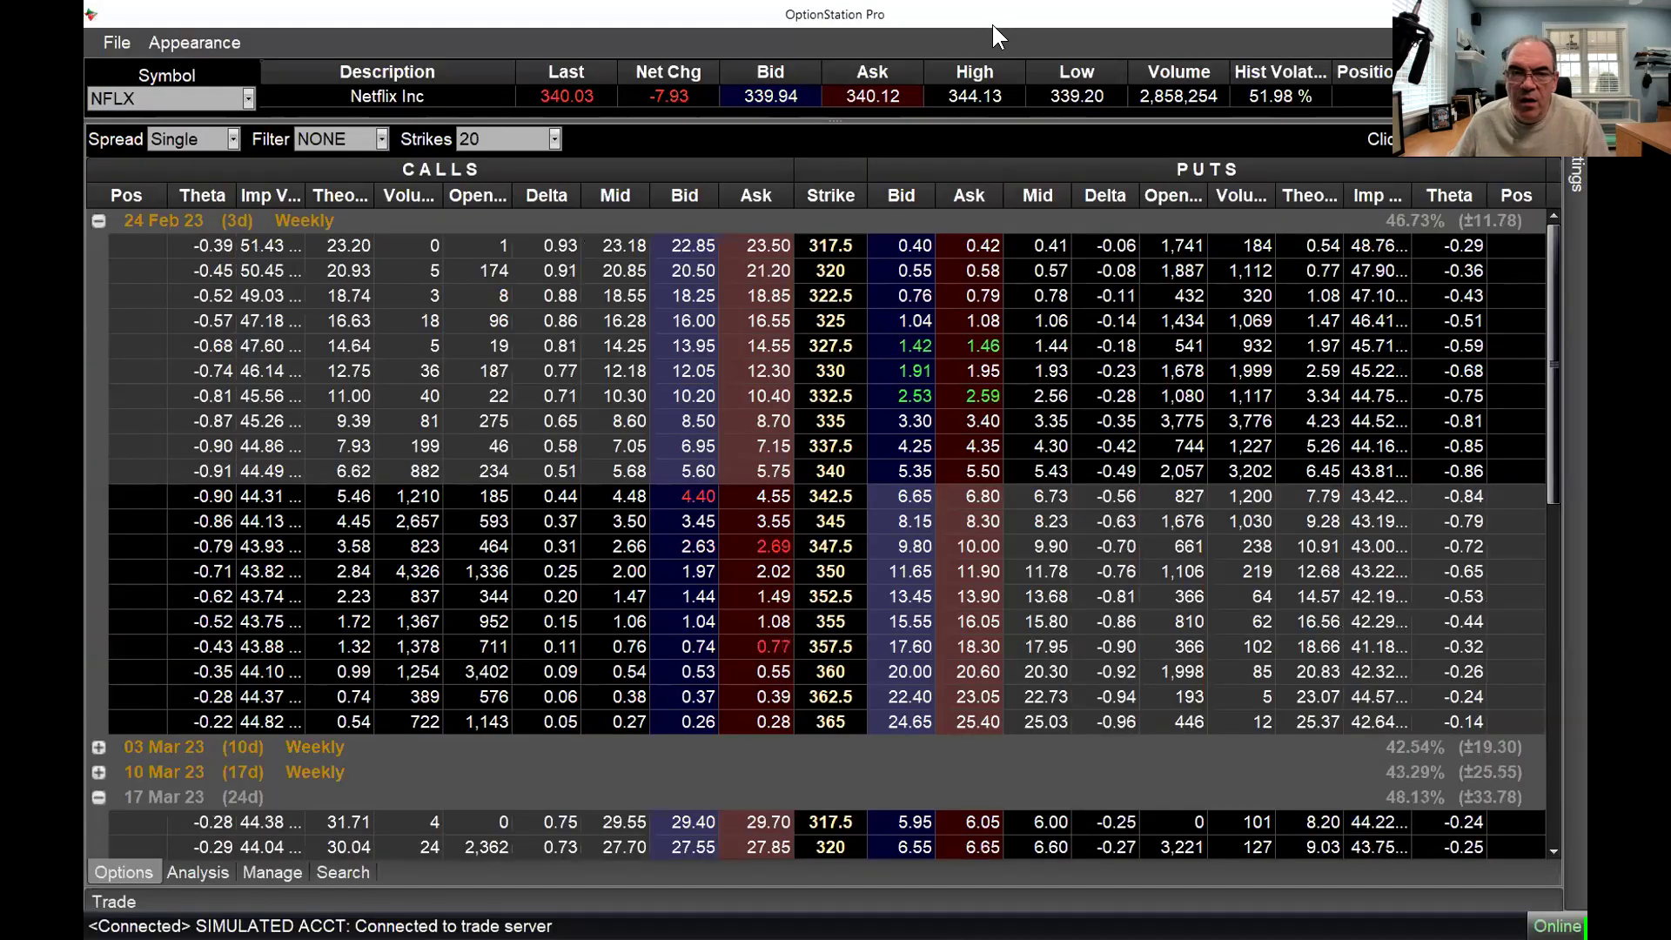
key(alt+Tab)
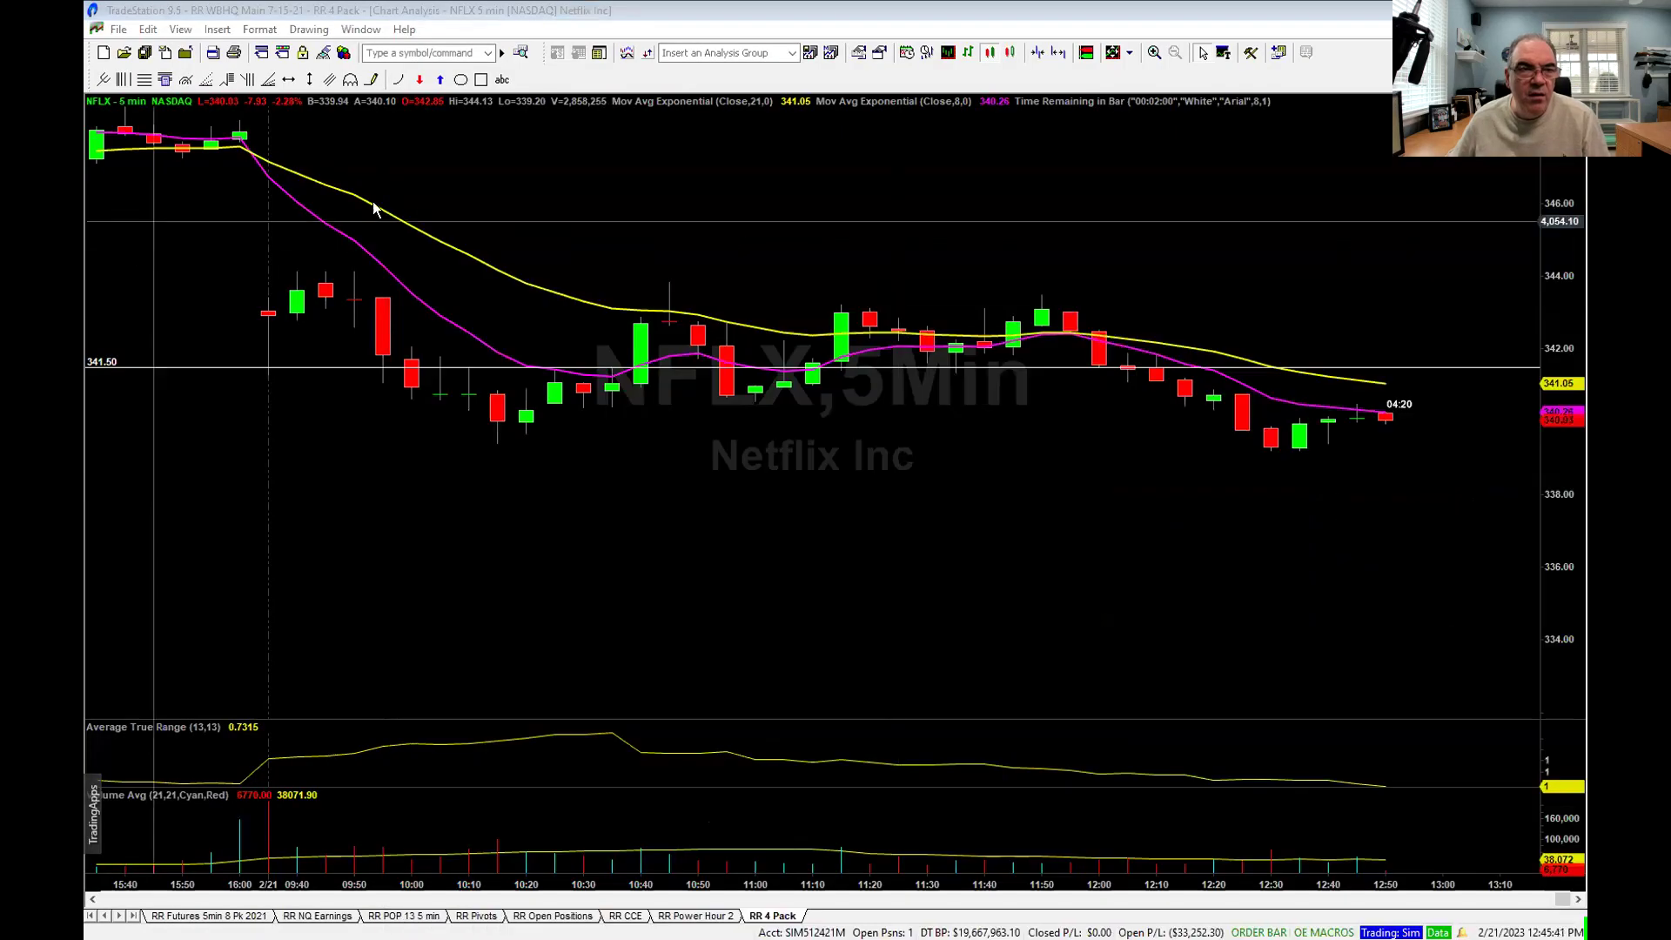
text(nvd)
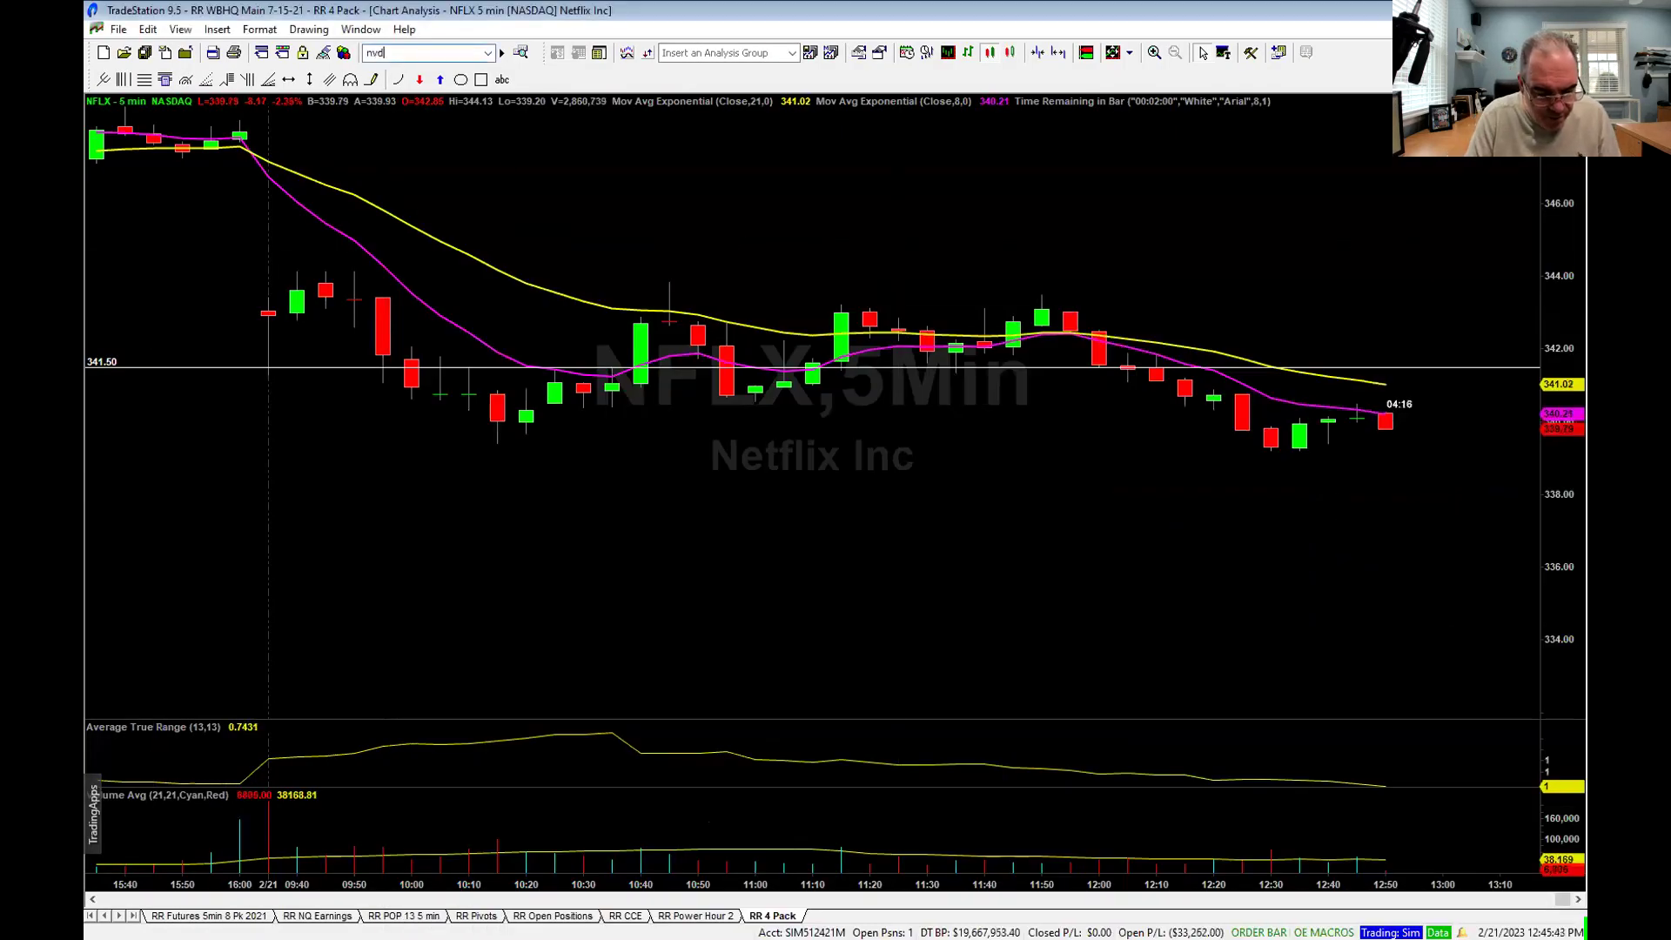
text(a)
key(Return)
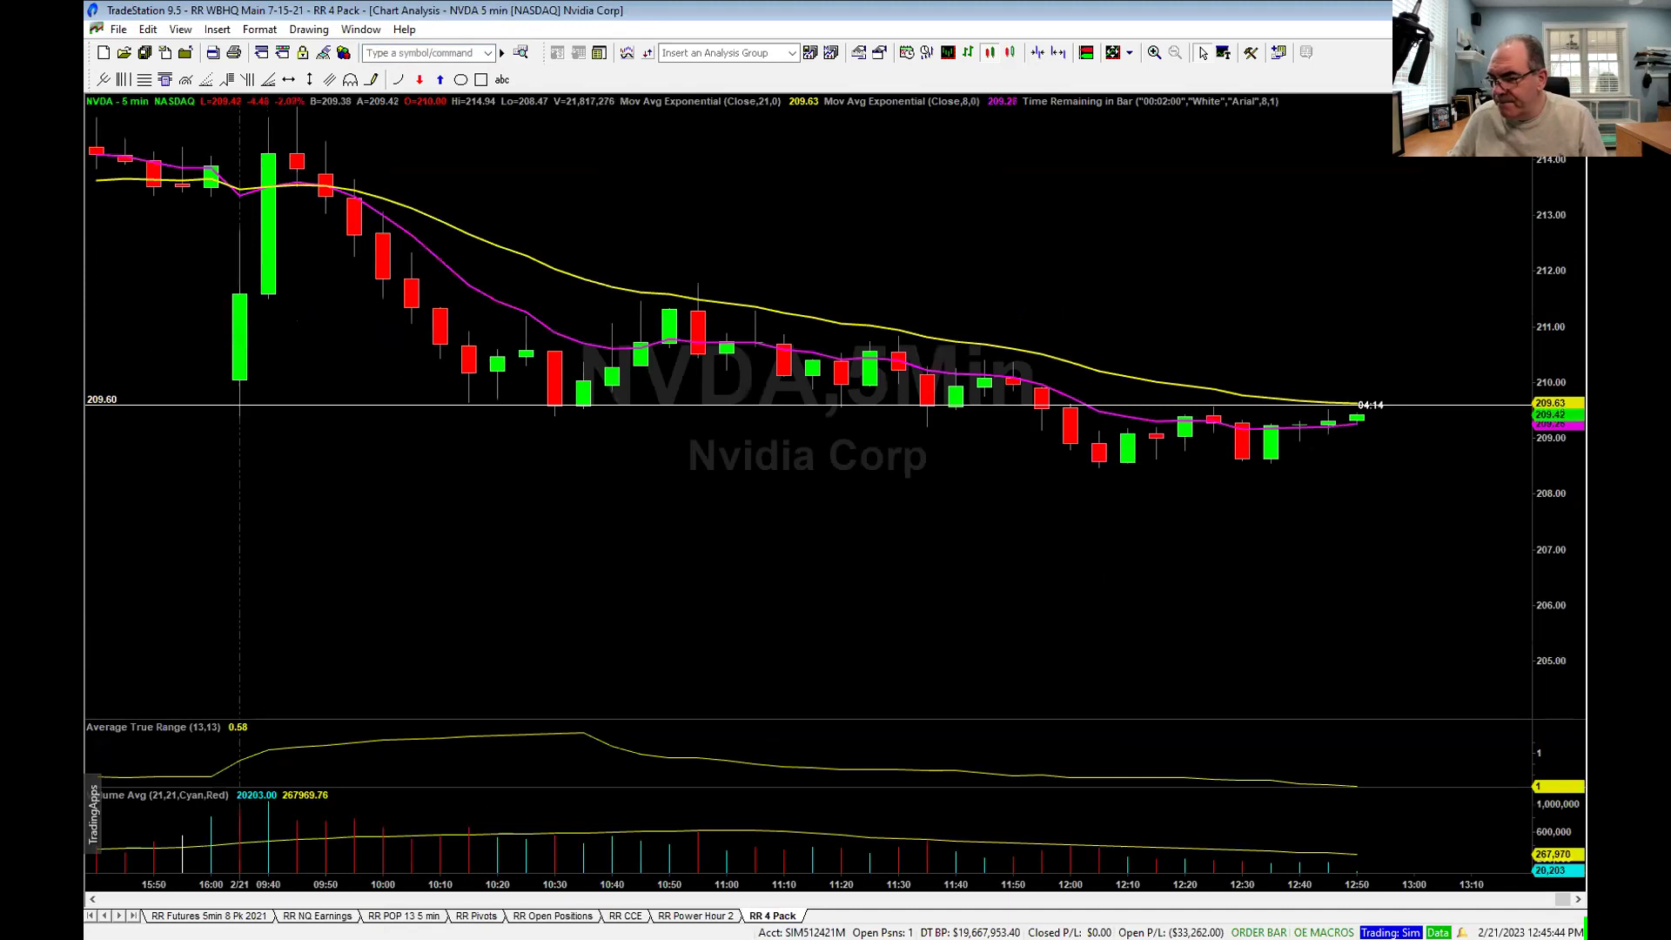
Examine NVDA's option chain in OptionStation Pro alongside its daily chart in Omega Chartz.
key(alt+Tab)
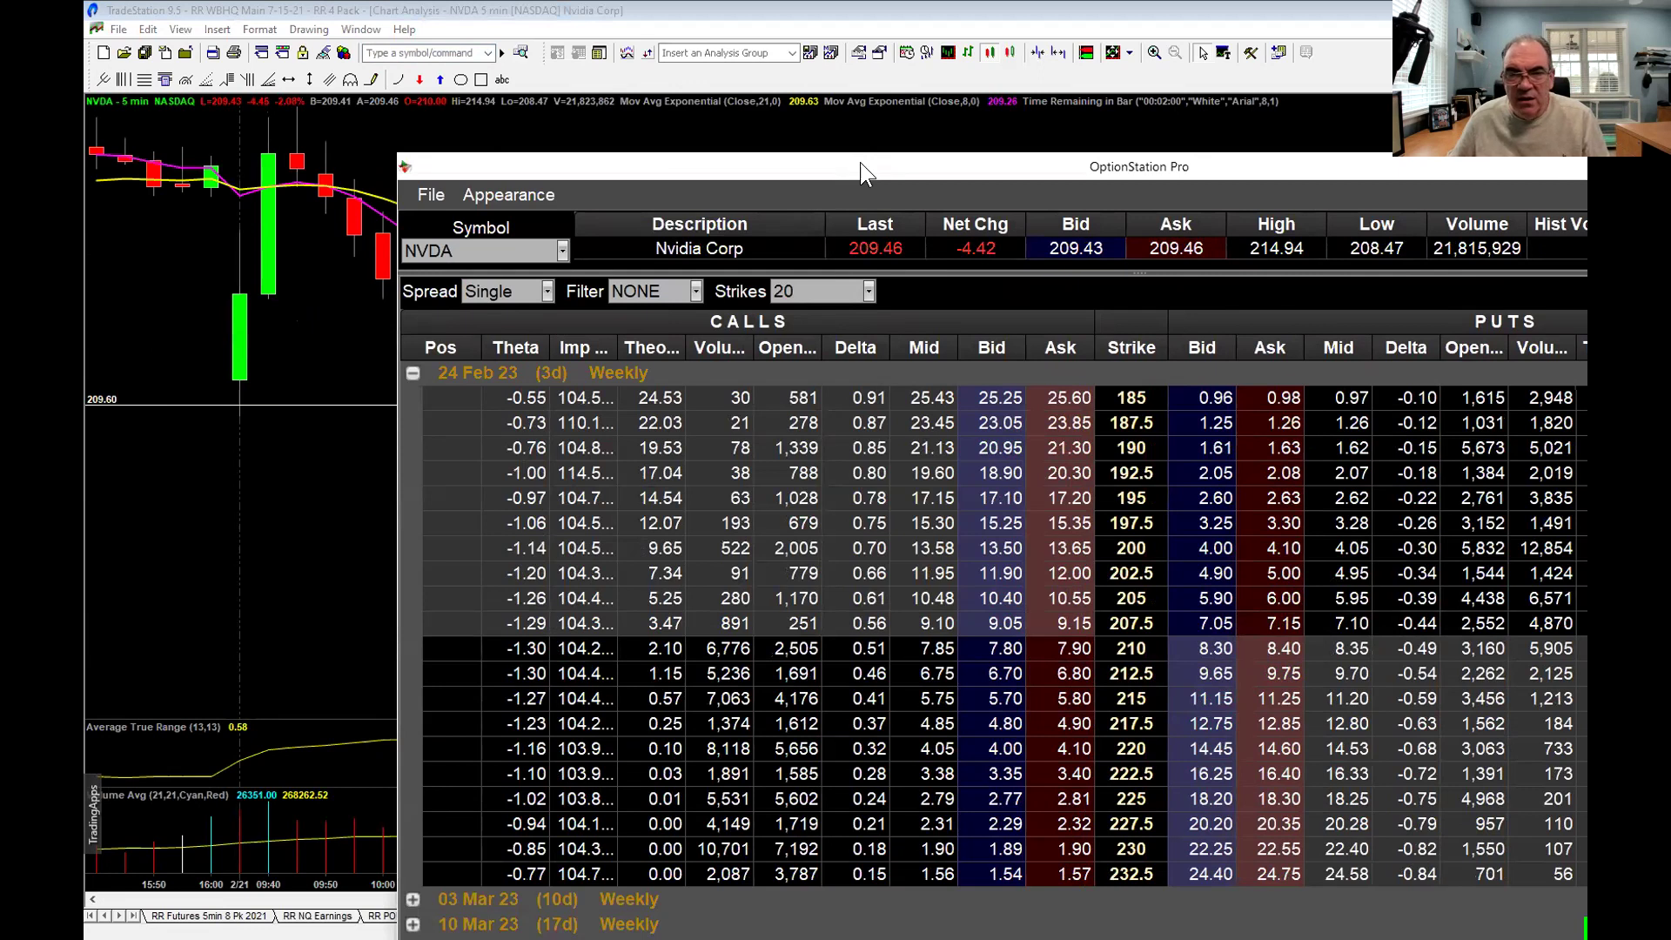
double_click(860, 162)
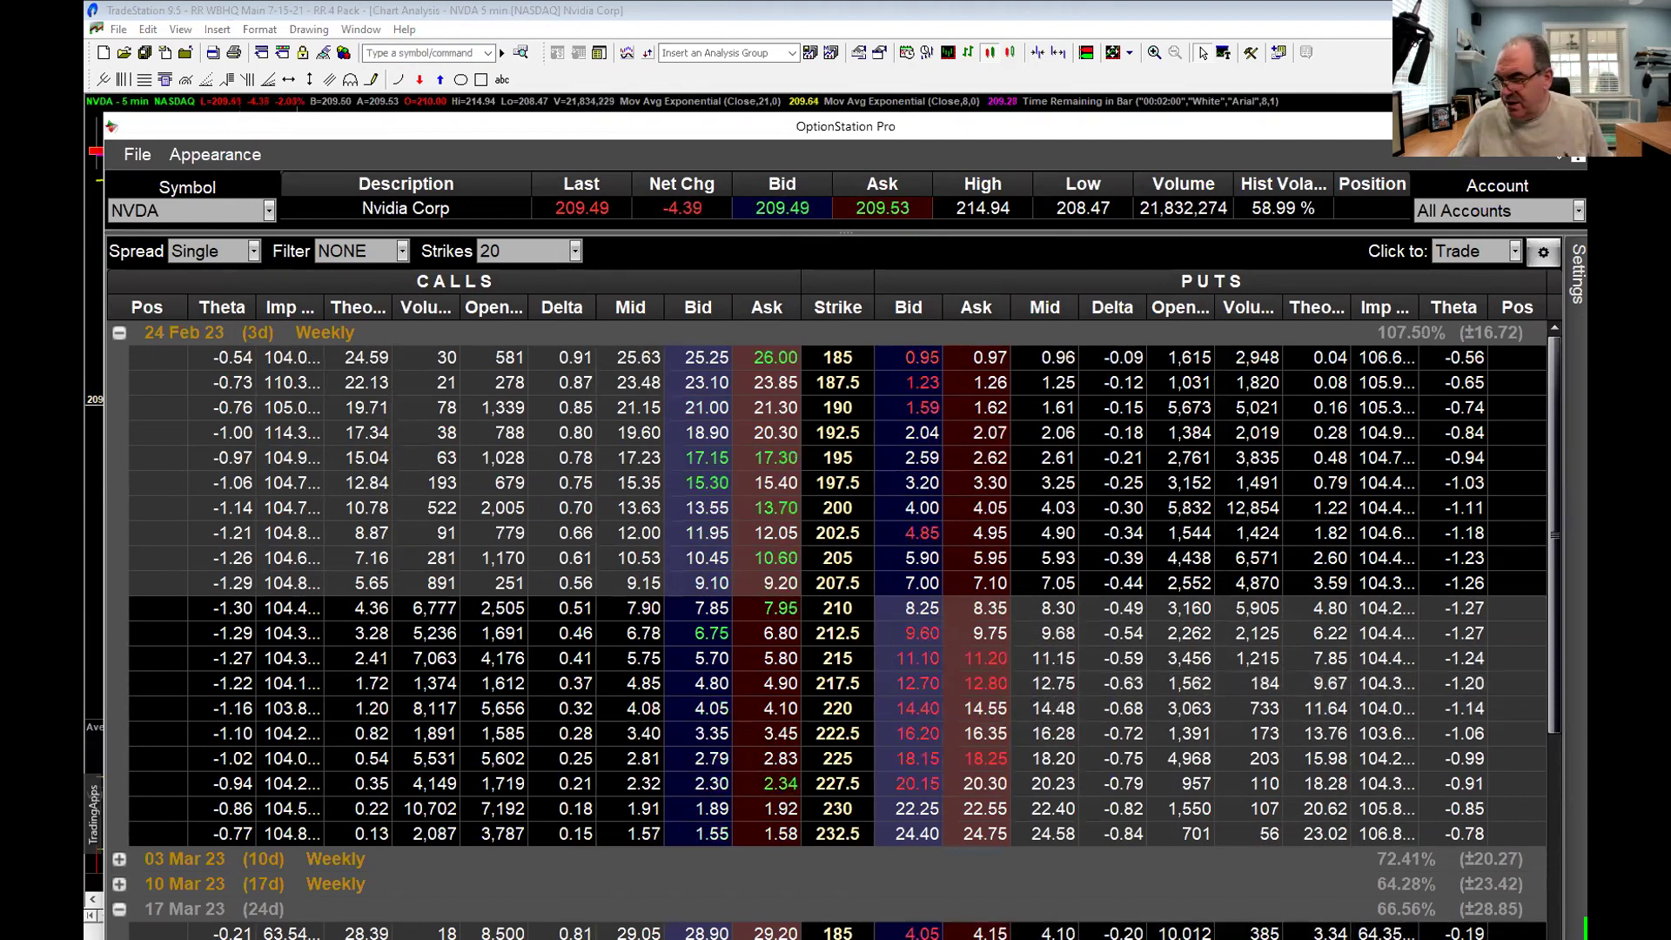
key(alt+Tab)
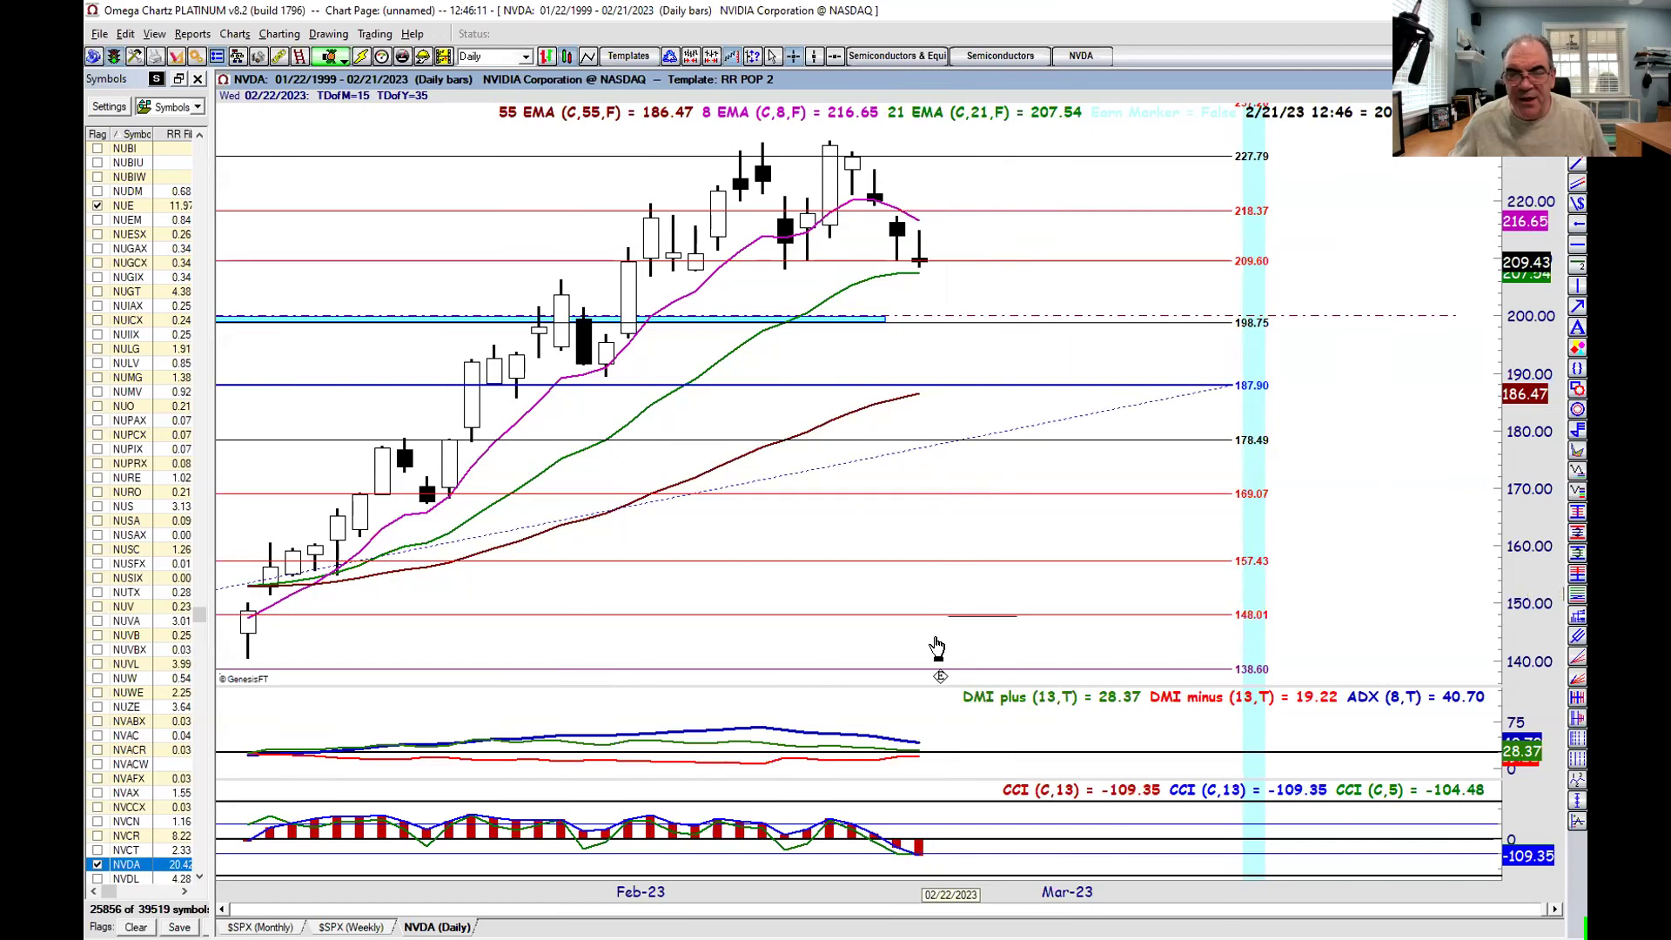
mouse_move(941, 681)
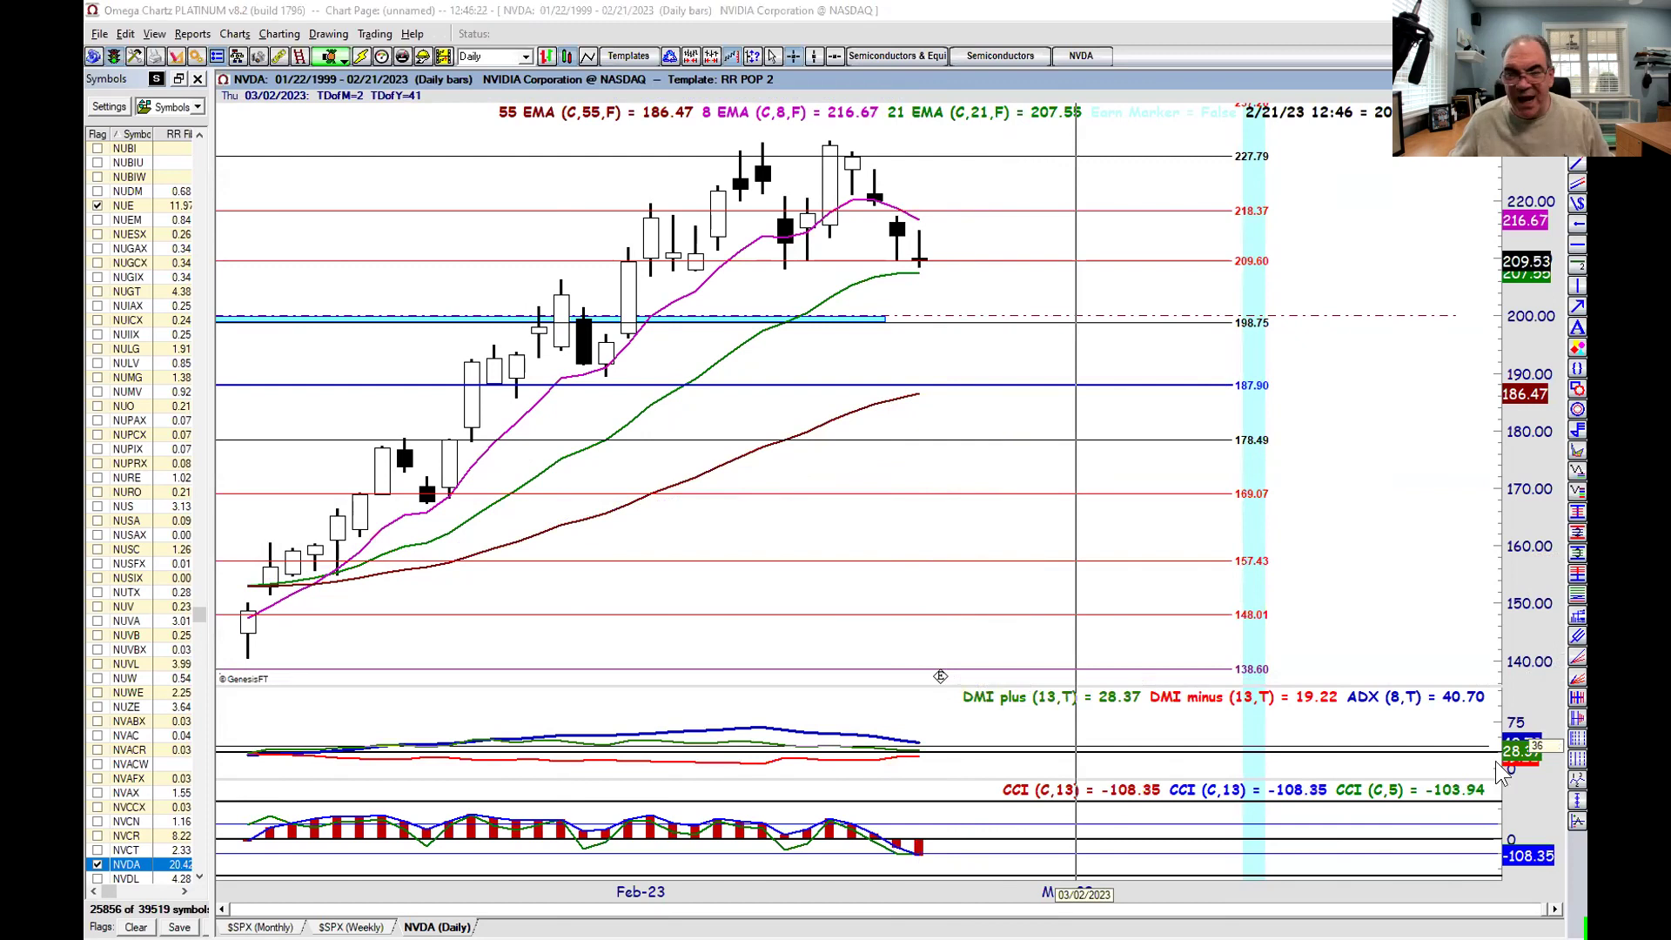
key(alt+Tab)
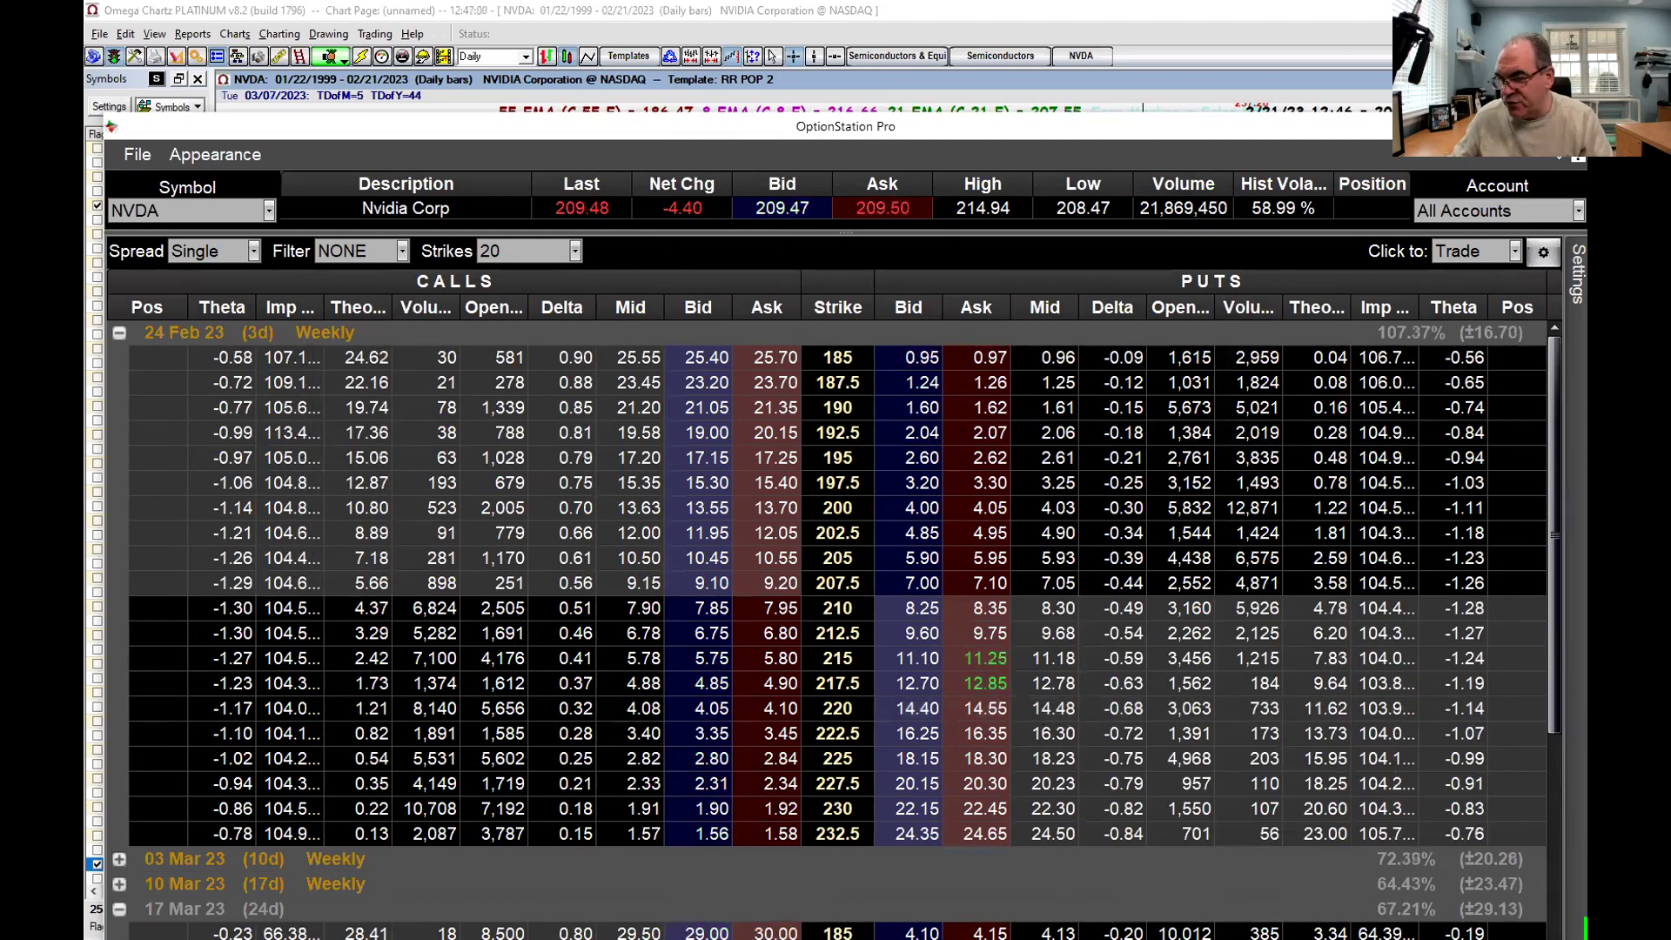
Switch to TradeStation and load TSLA in the 5-minute chart.
key(alt+Tab)
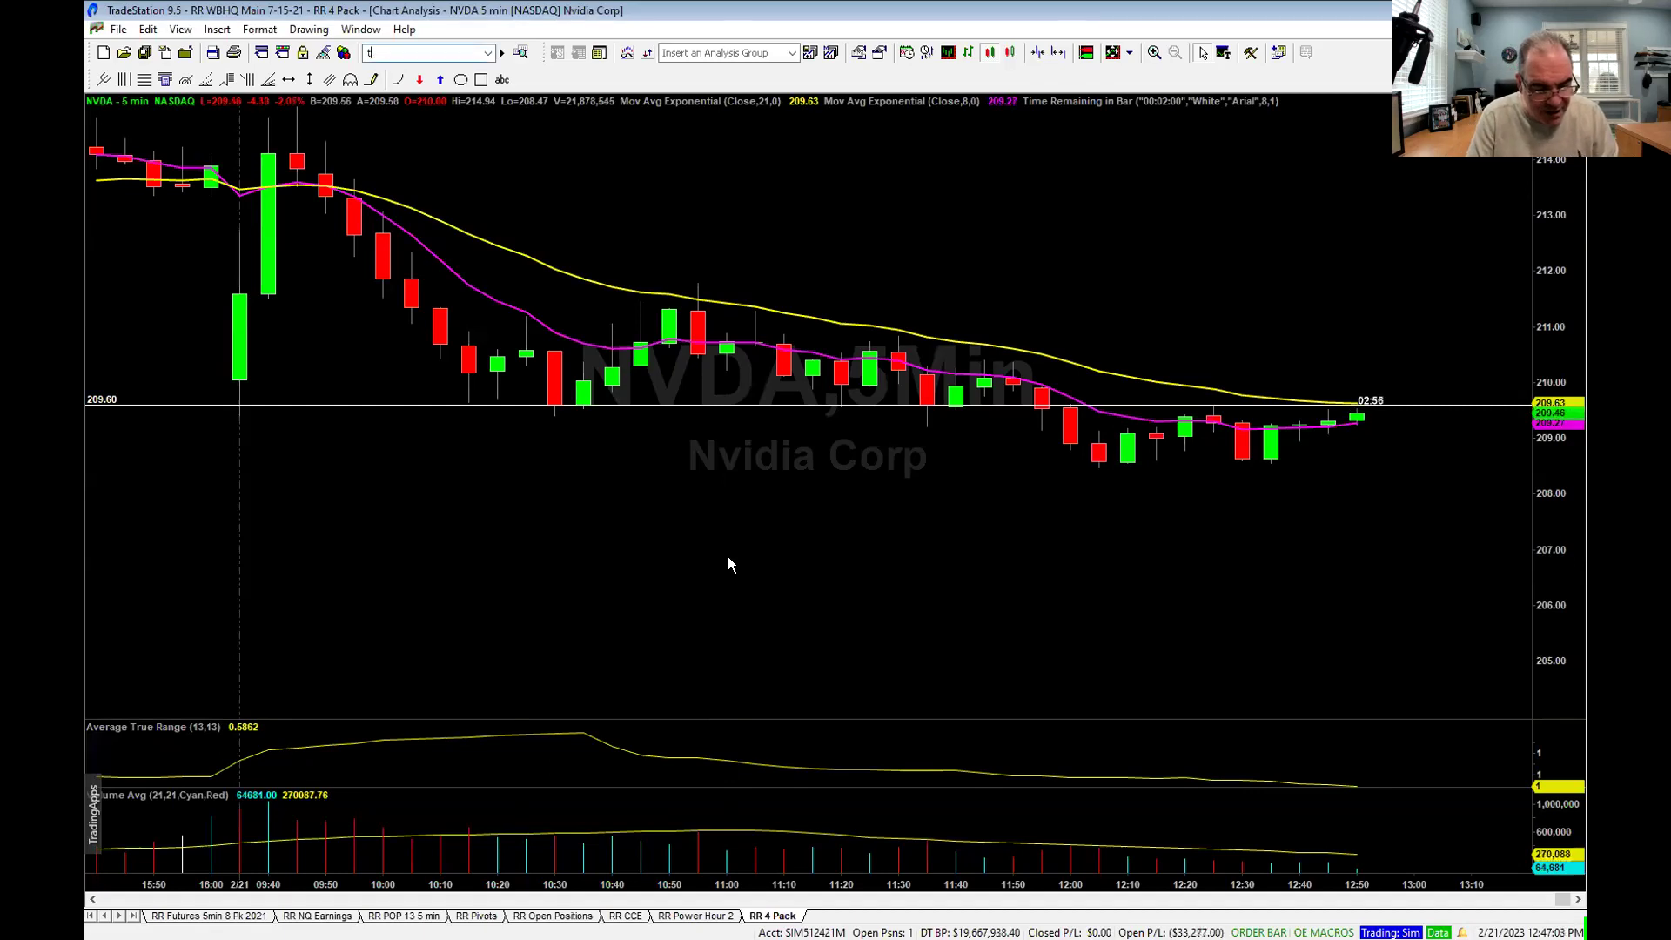
text(TSLA)
key(Return)
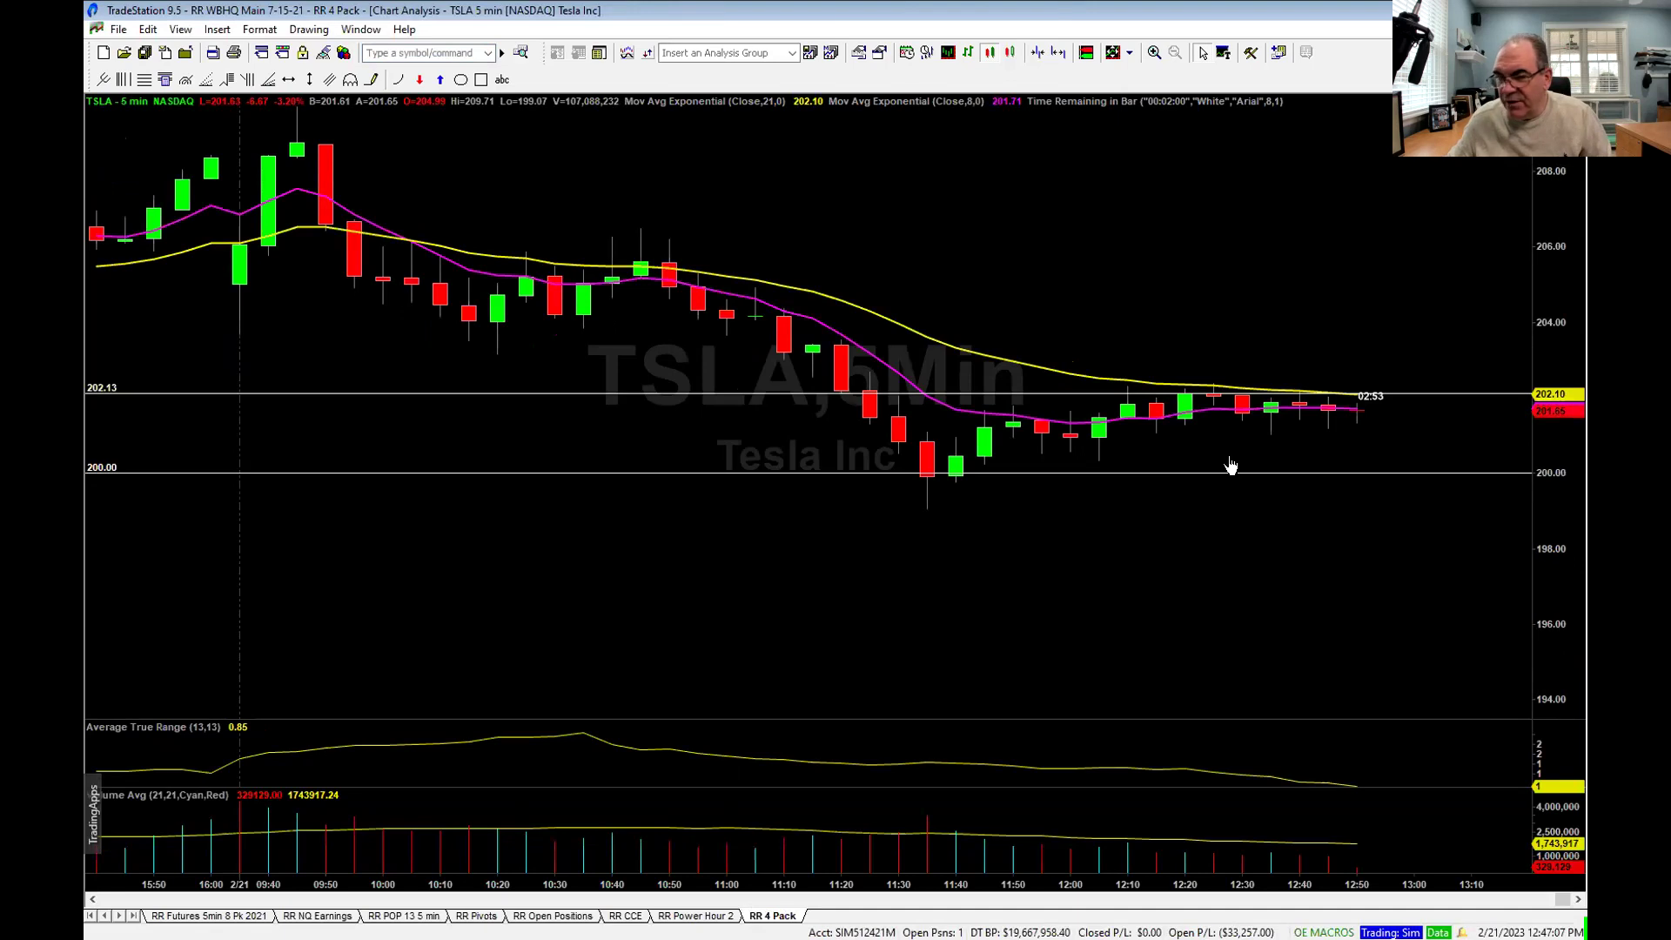
Open the TSLA daily chart in Omega Chartz and bring up TSLA's option chain maximized in OptionStation Pro.
key(alt+Tab)
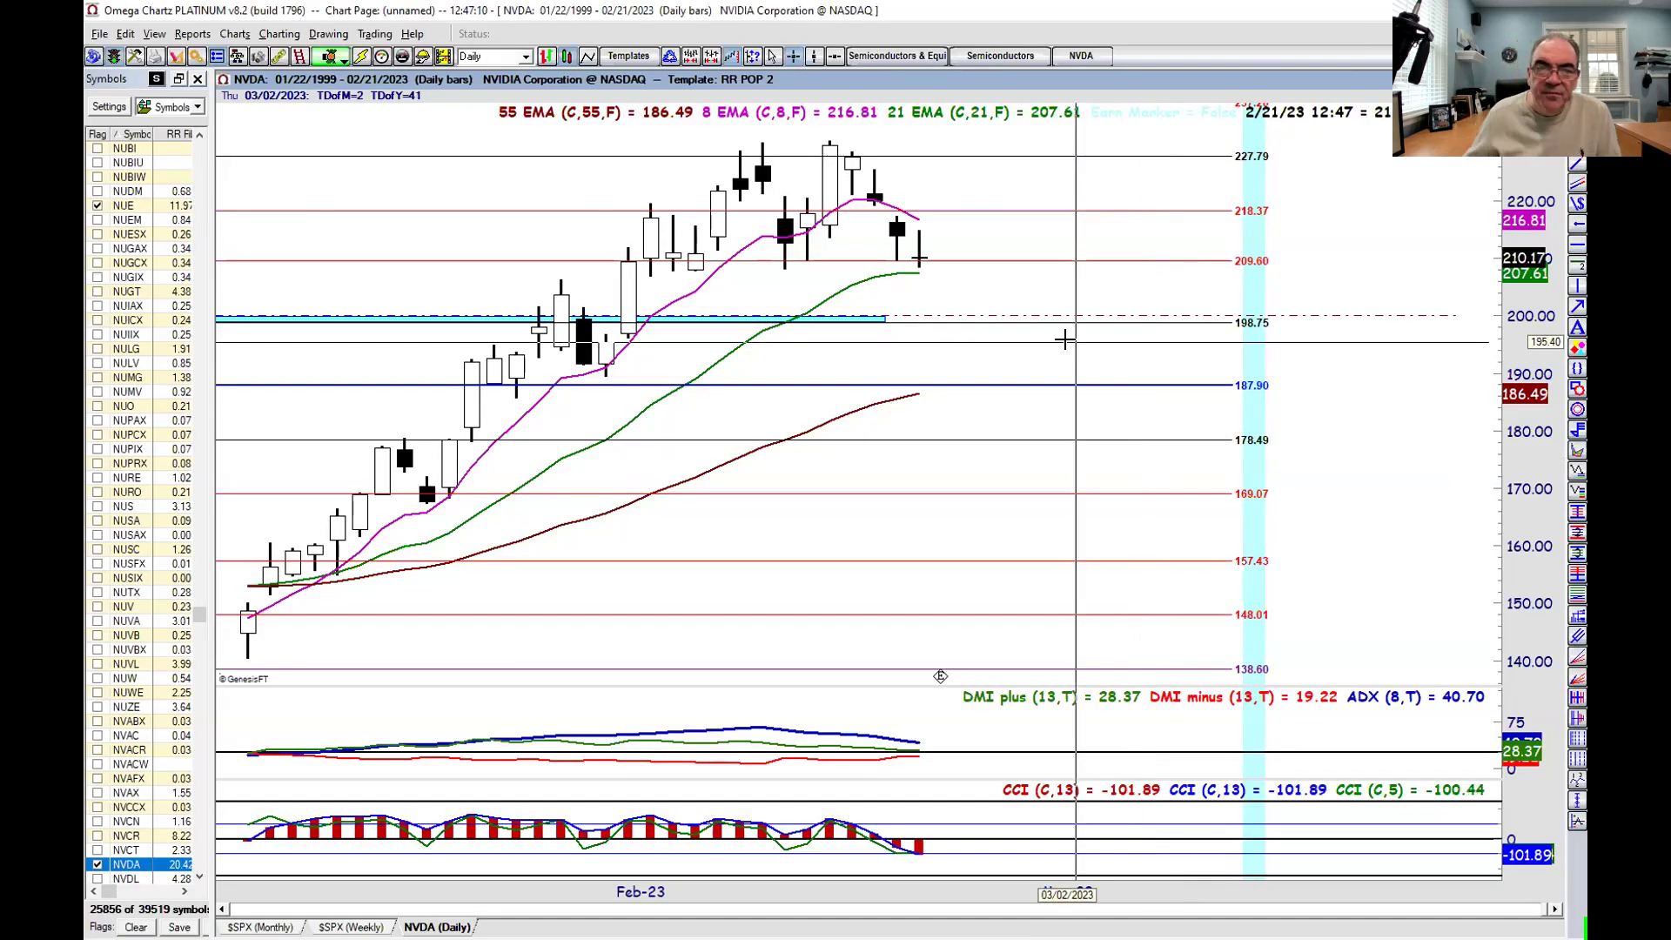
text(n)
key(Return)
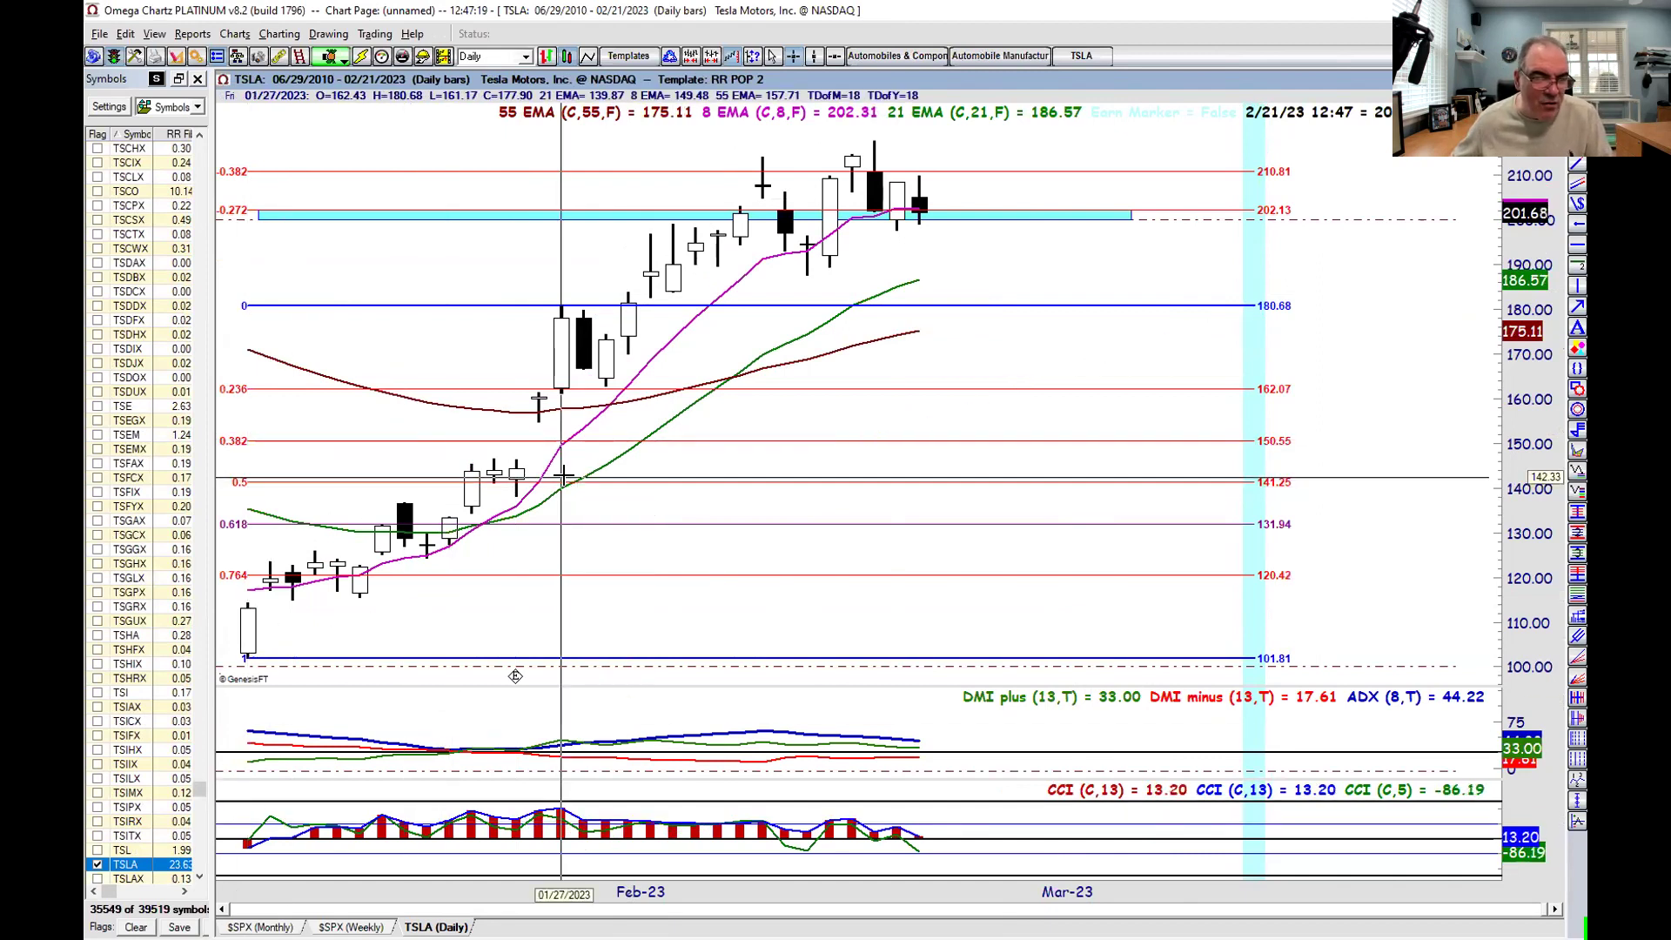
click(821, 484)
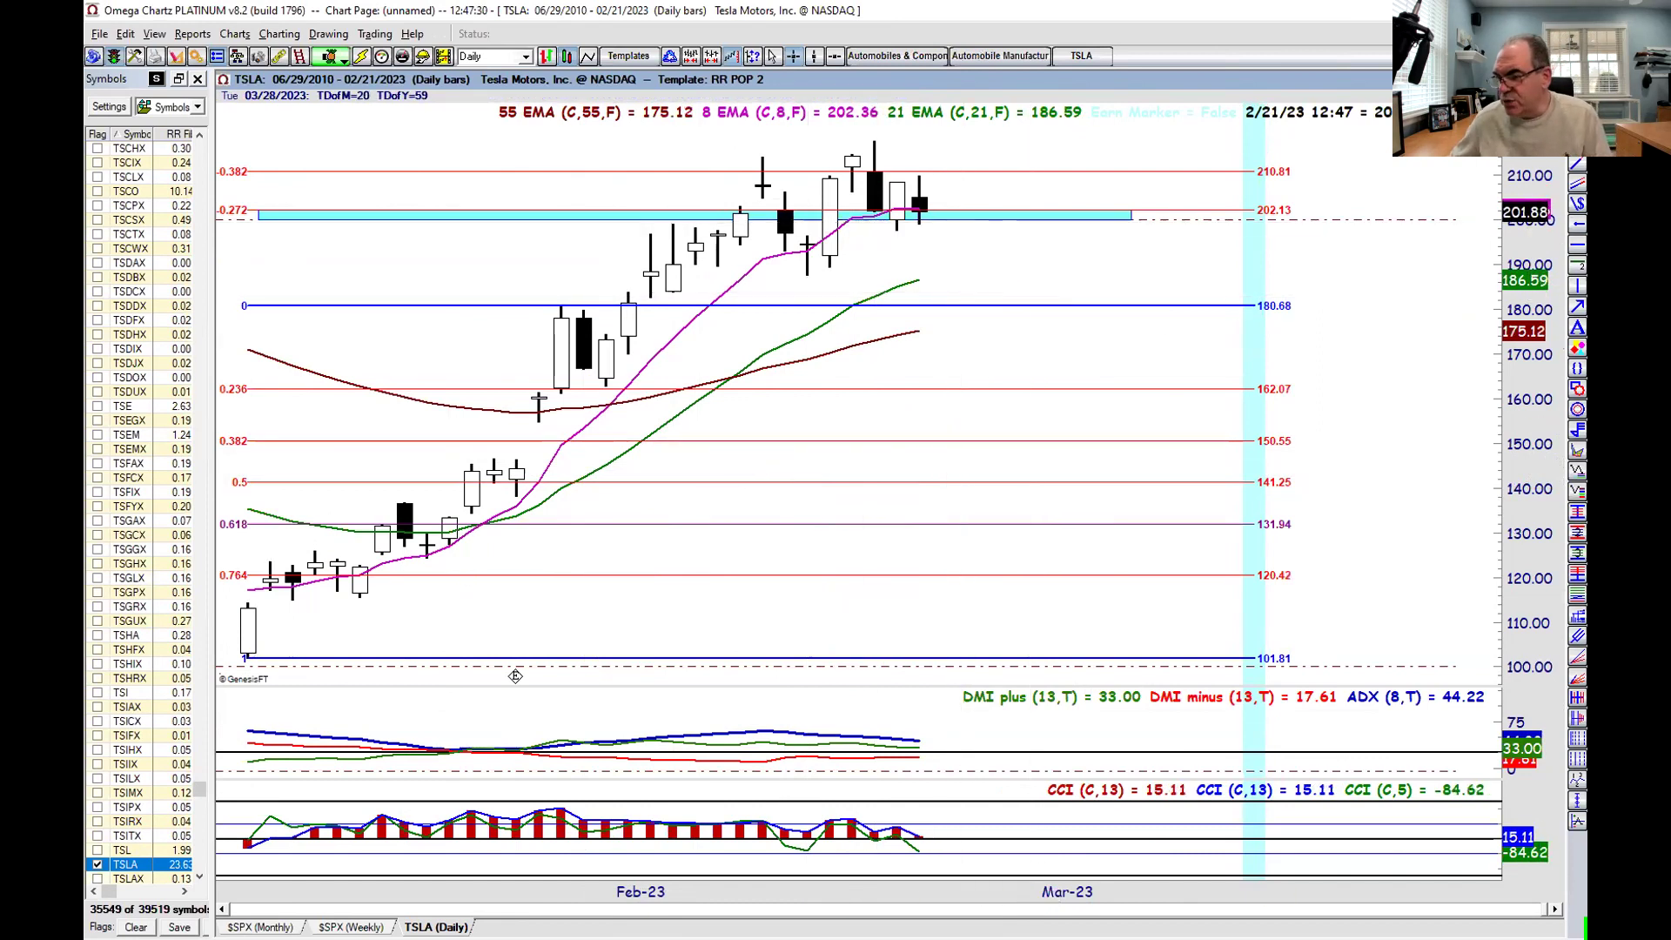
key(alt+Tab)
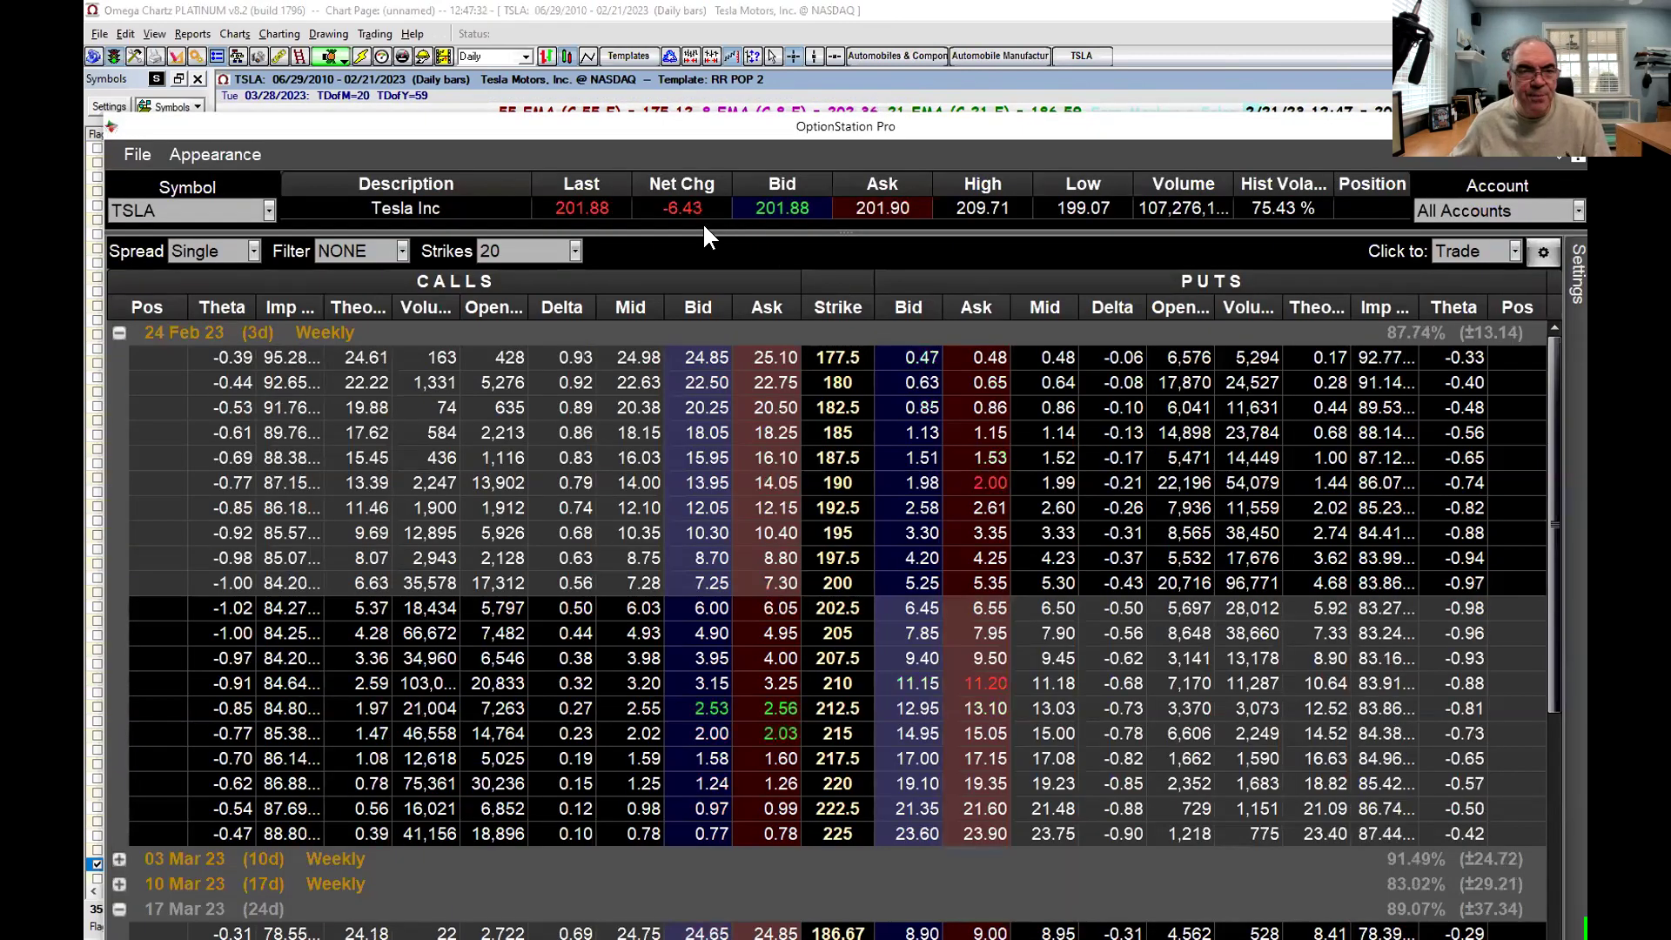
double_click(627, 124)
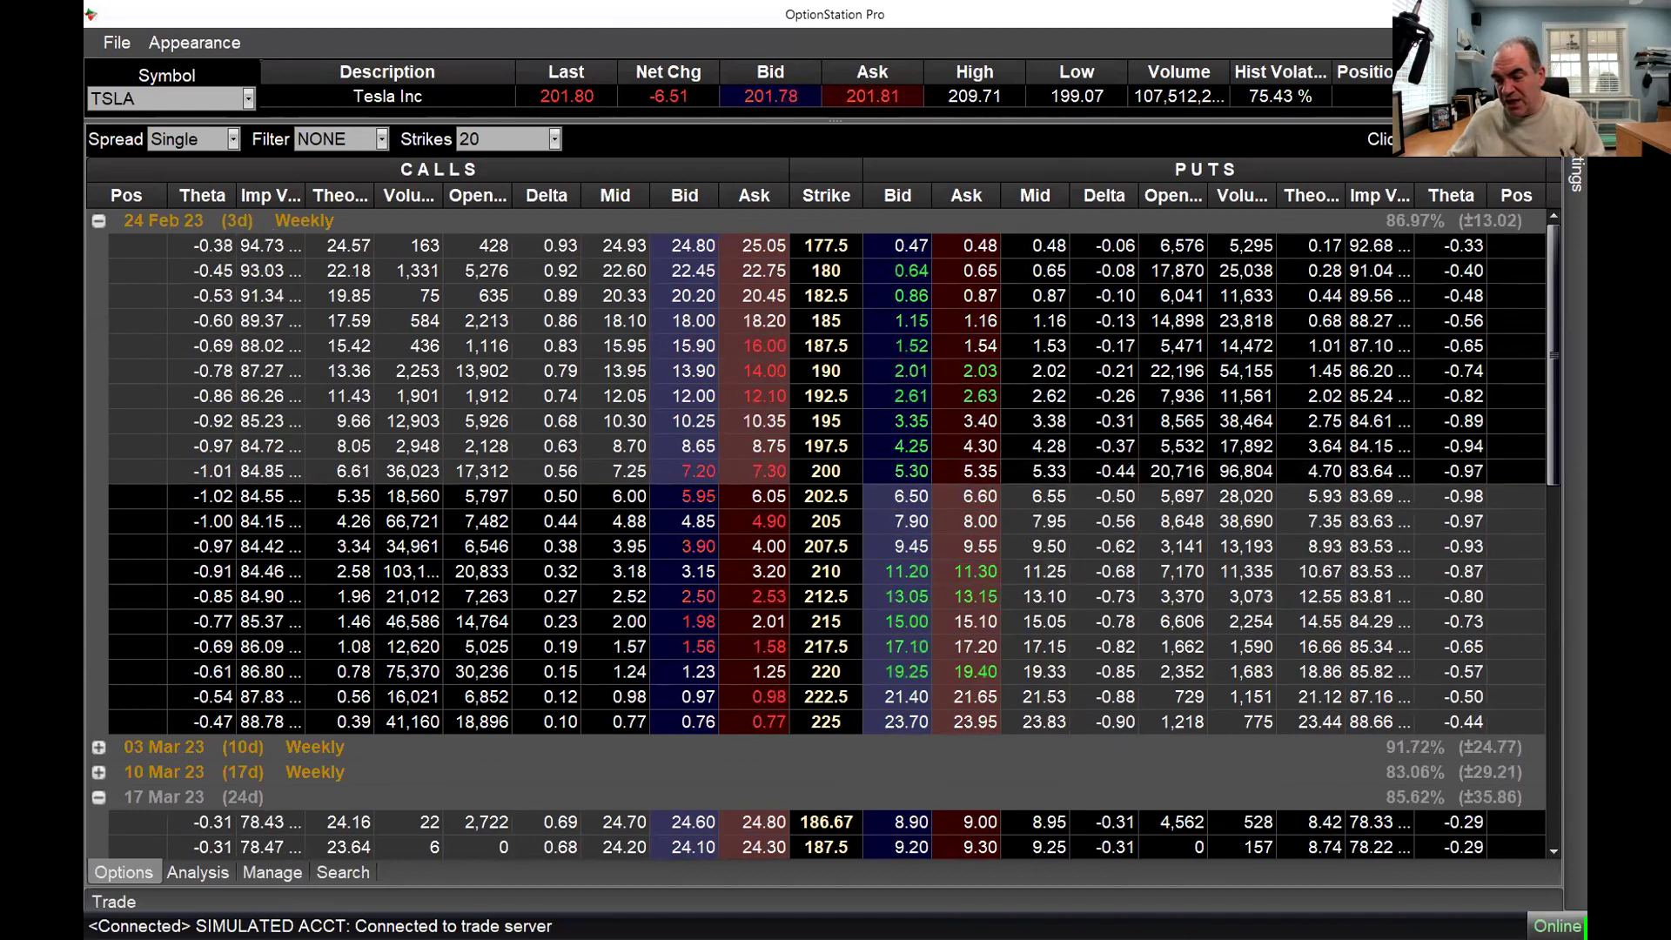
Switch to TradeStation and try to load the symbol OKU in the 5-minute chart.
key(alt+Tab)
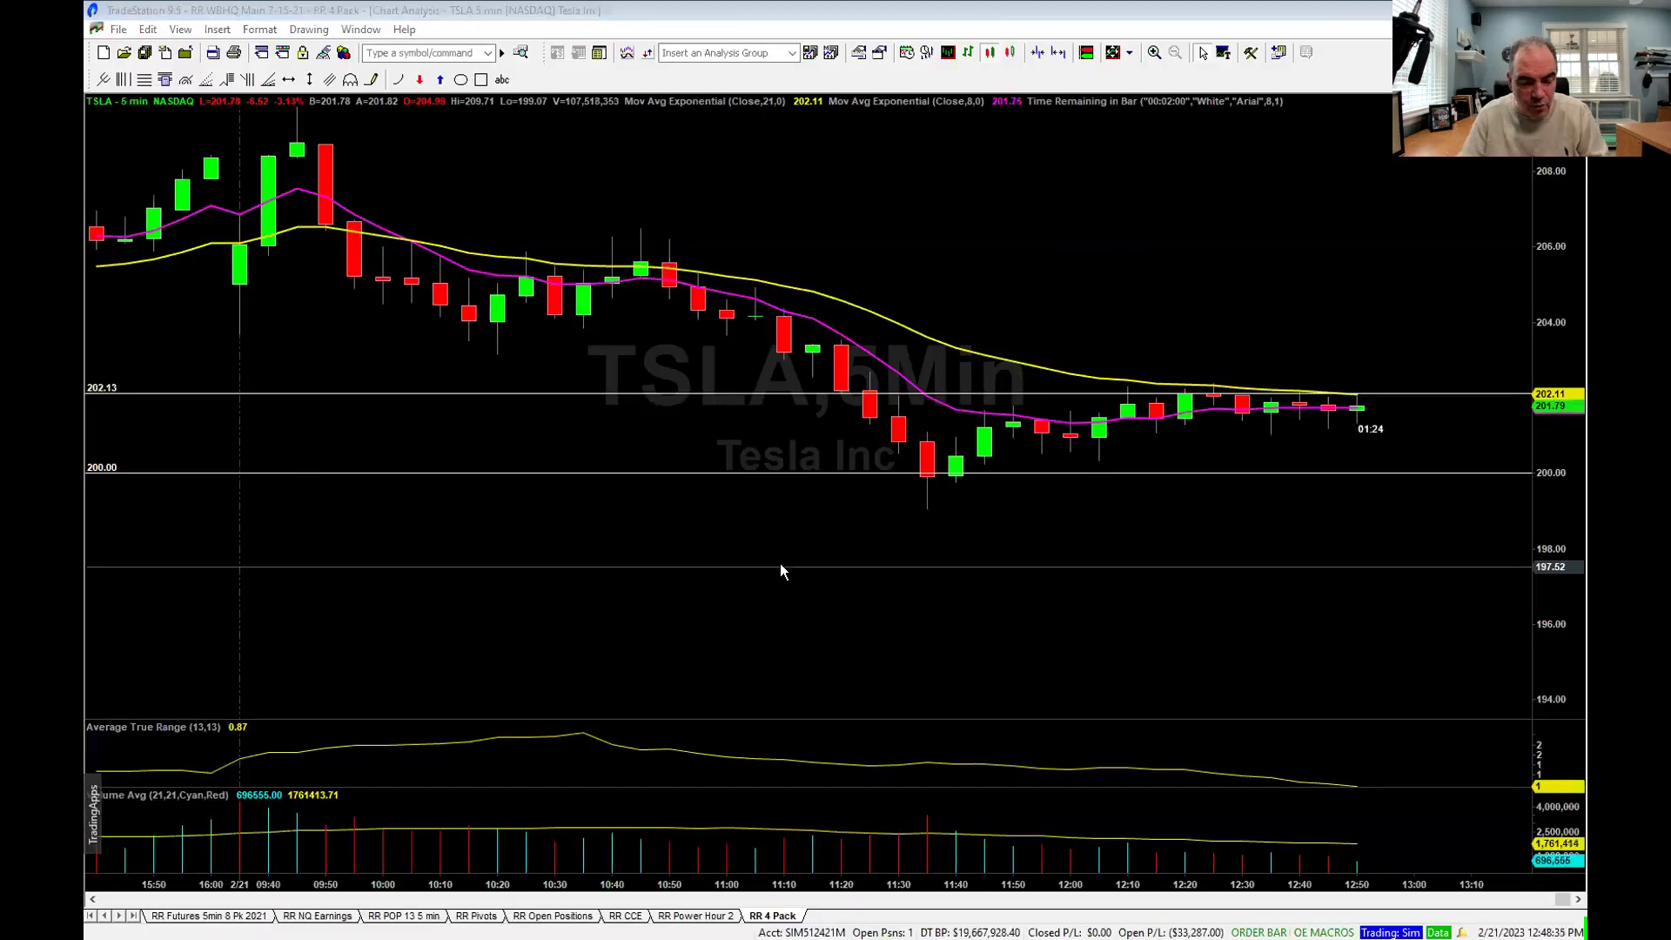
text(OKU)
key(Return)
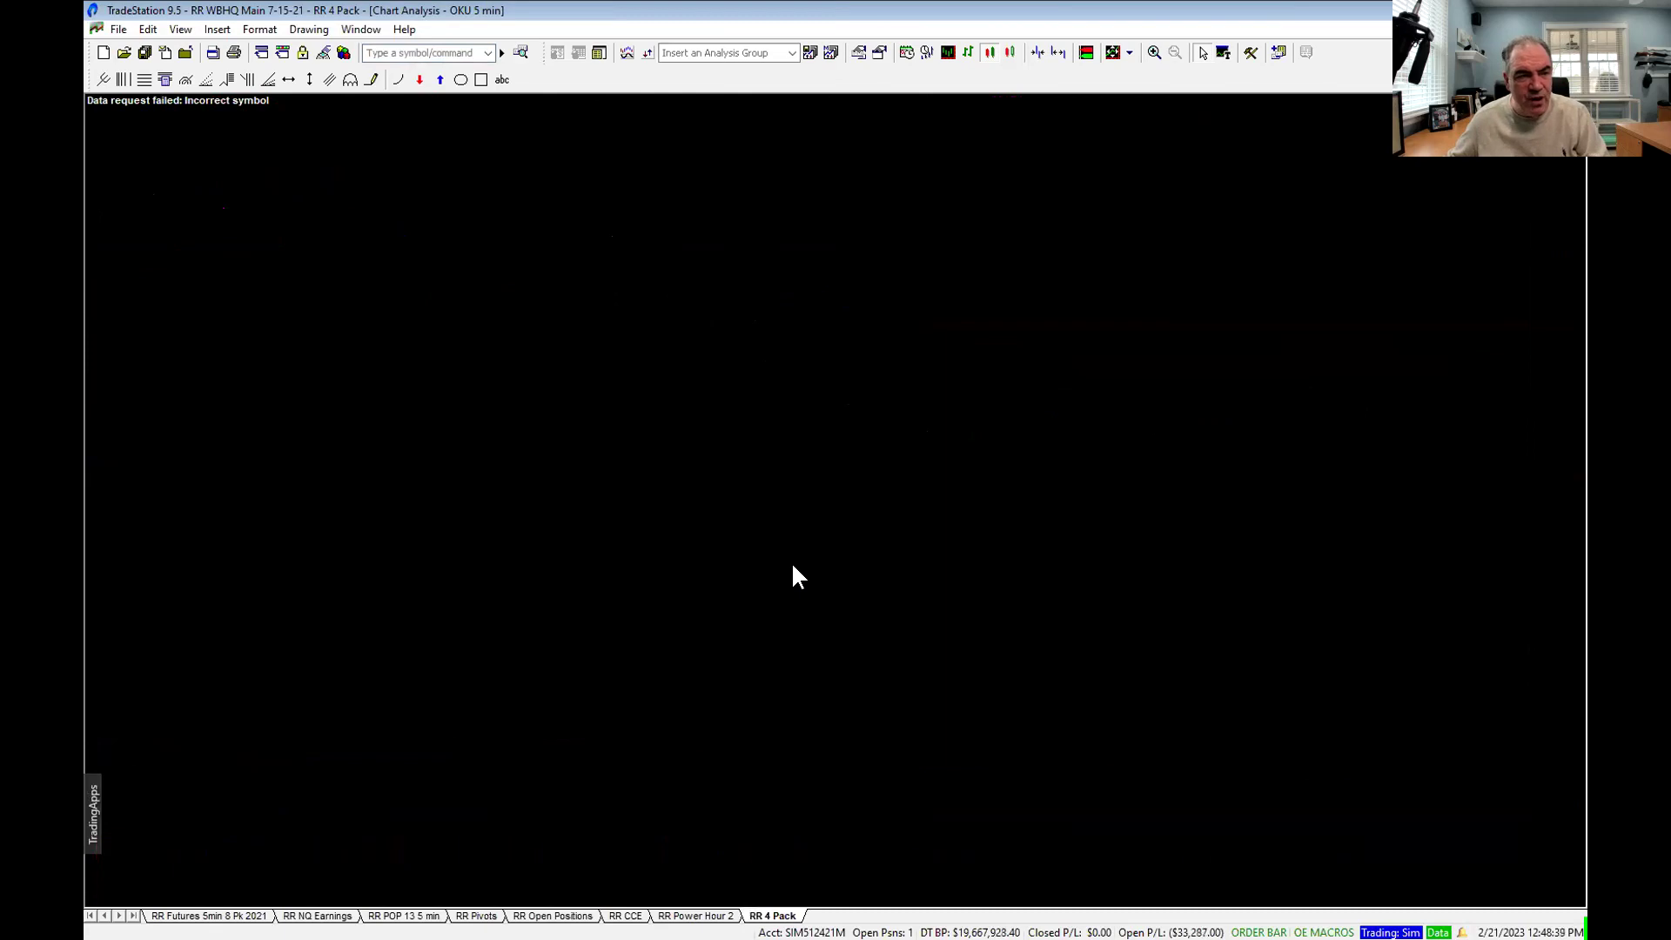
Load ROKU in the TradeStation 5-minute chart and bring up its option chain in OptionStation Pro.
text(ROKU)
key(Return)
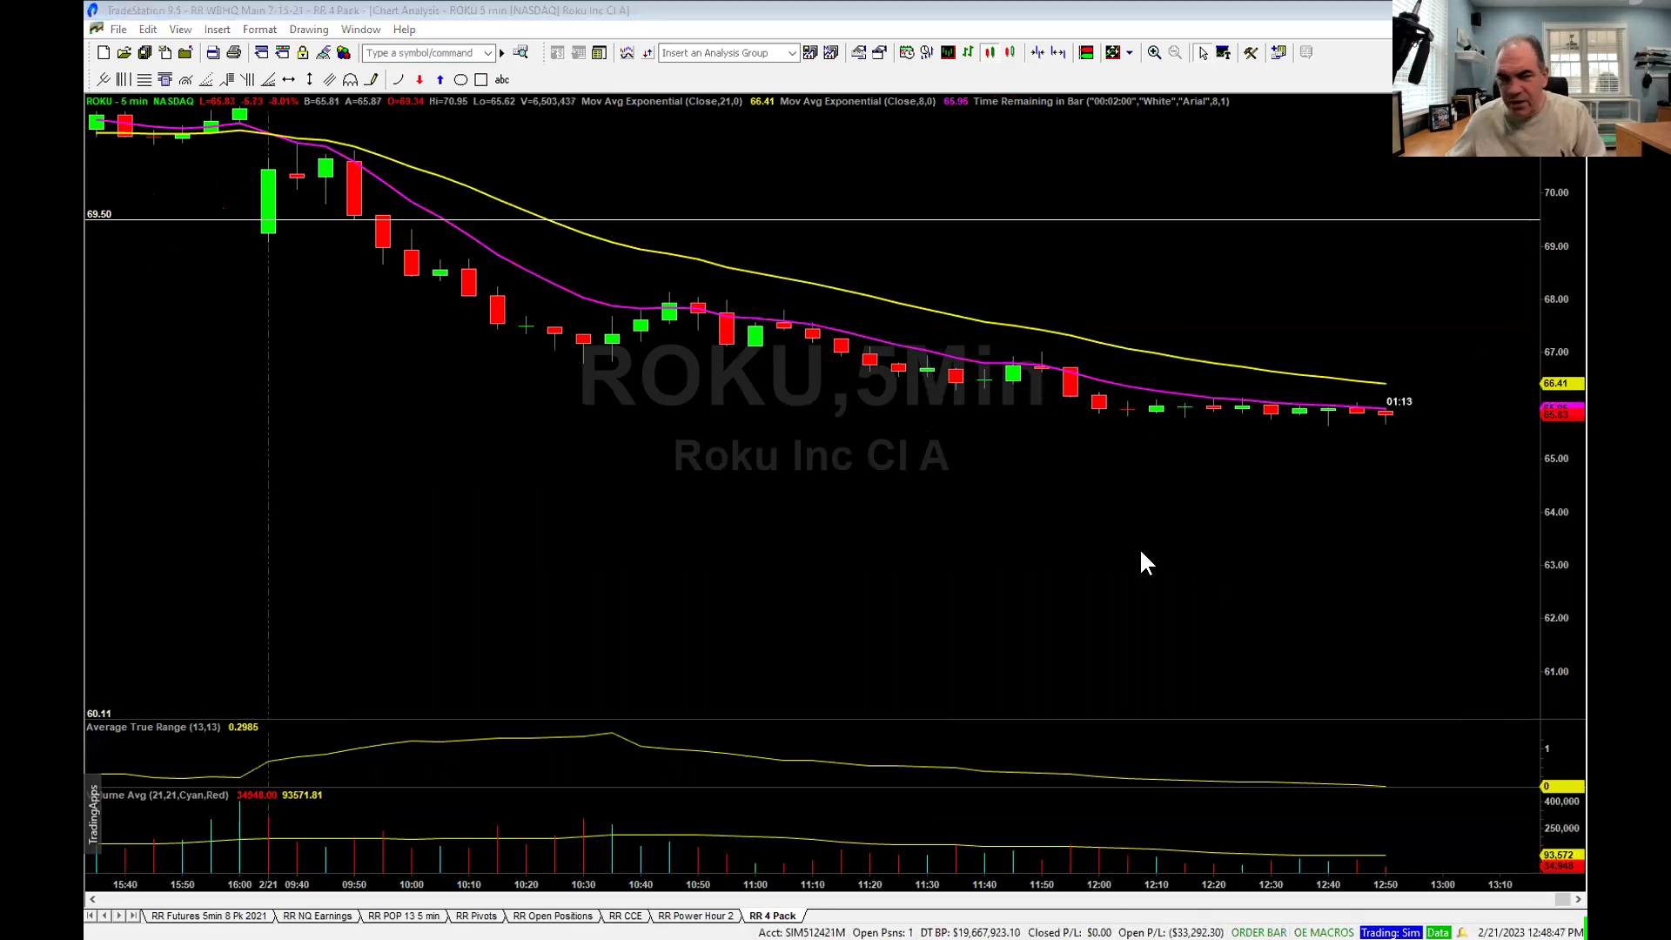
key(alt+Tab)
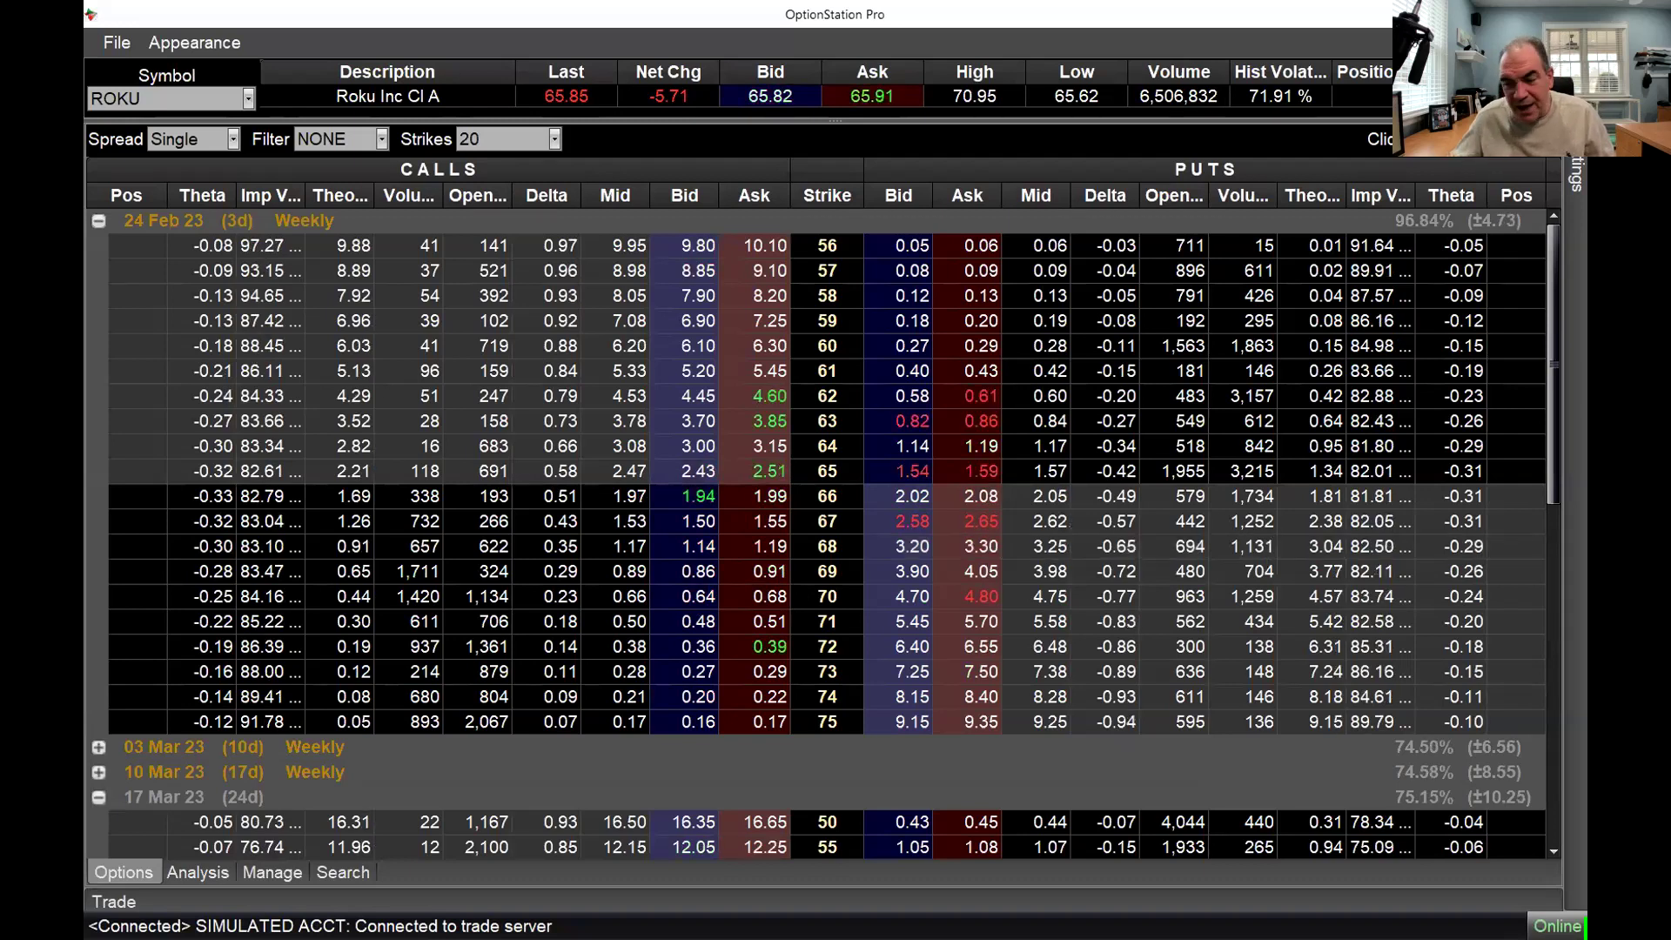
Switch to Omega Chartz and load the ROKU daily chart.
key(alt+Tab)
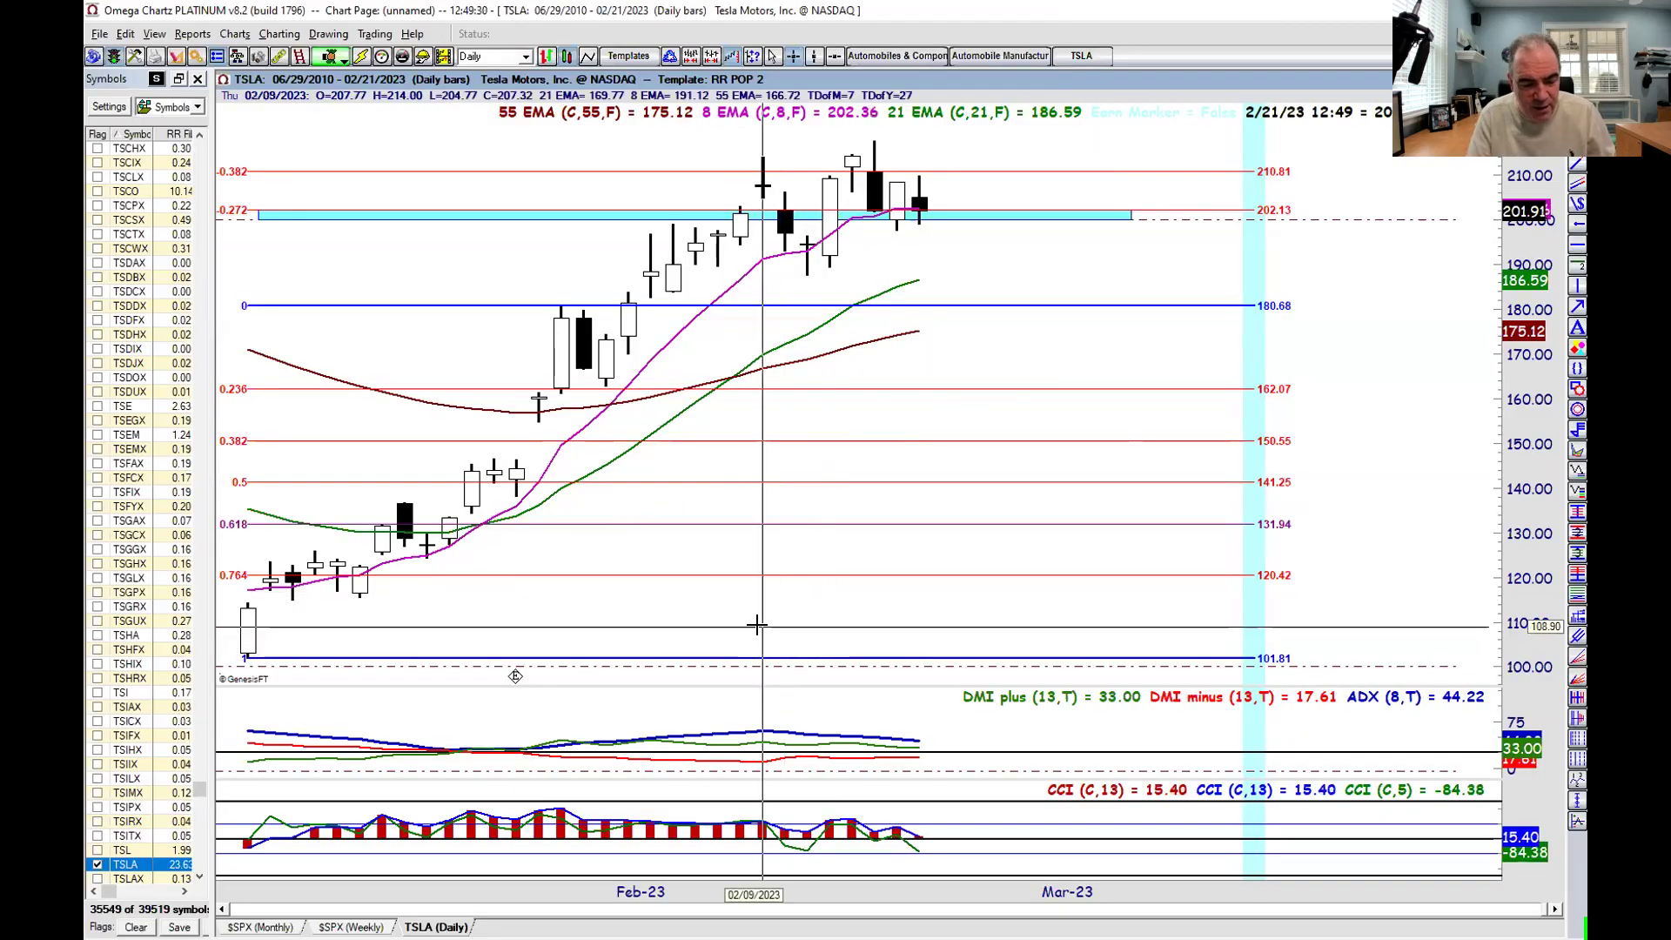
text(ROKU)
key(Return)
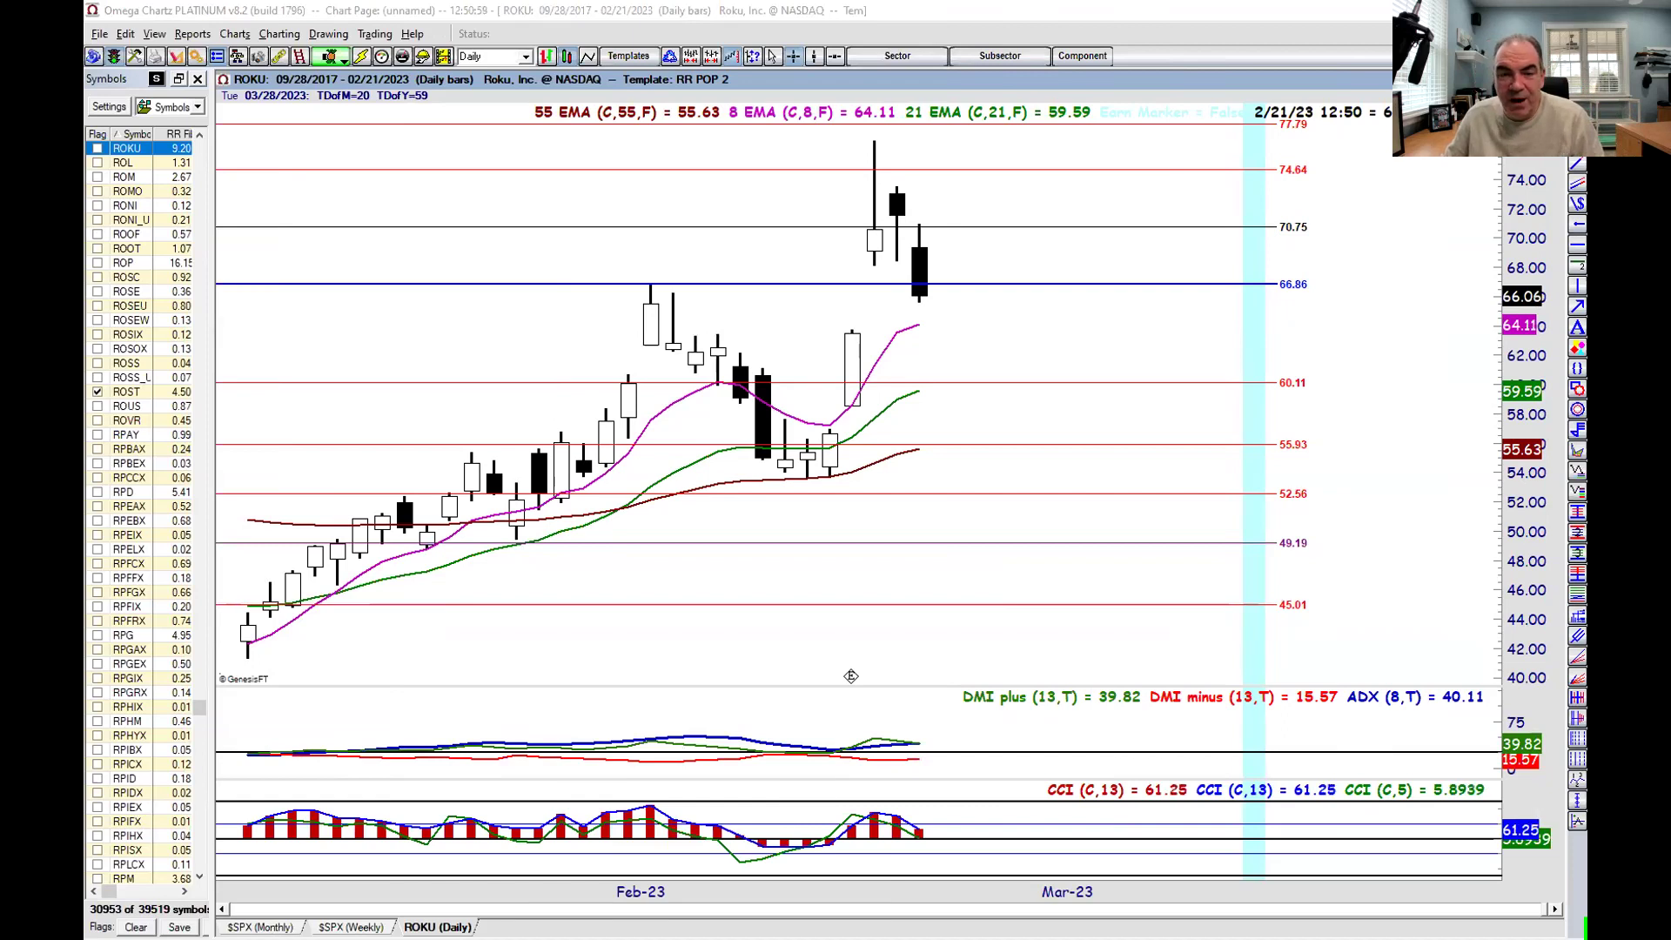
Switch to the POP Tracking Sheet 2023 workbook in Excel, maximize it and highlight the listed trades on the Open Trades sheet.
key(alt+Tab)
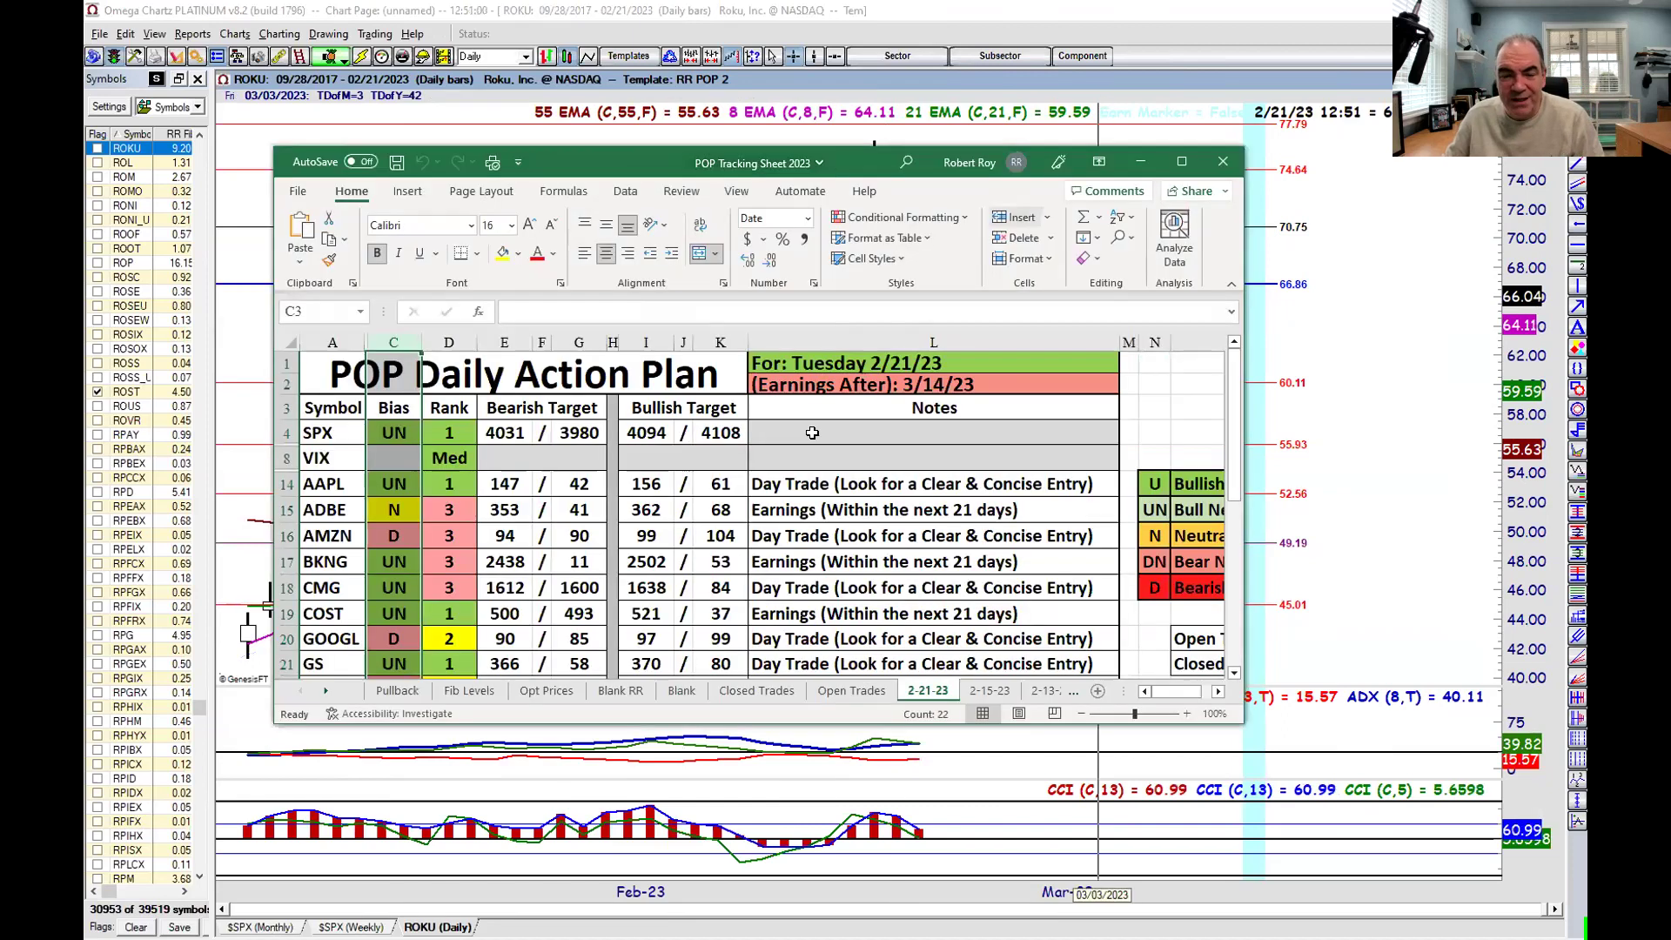
click(757, 691)
click(843, 688)
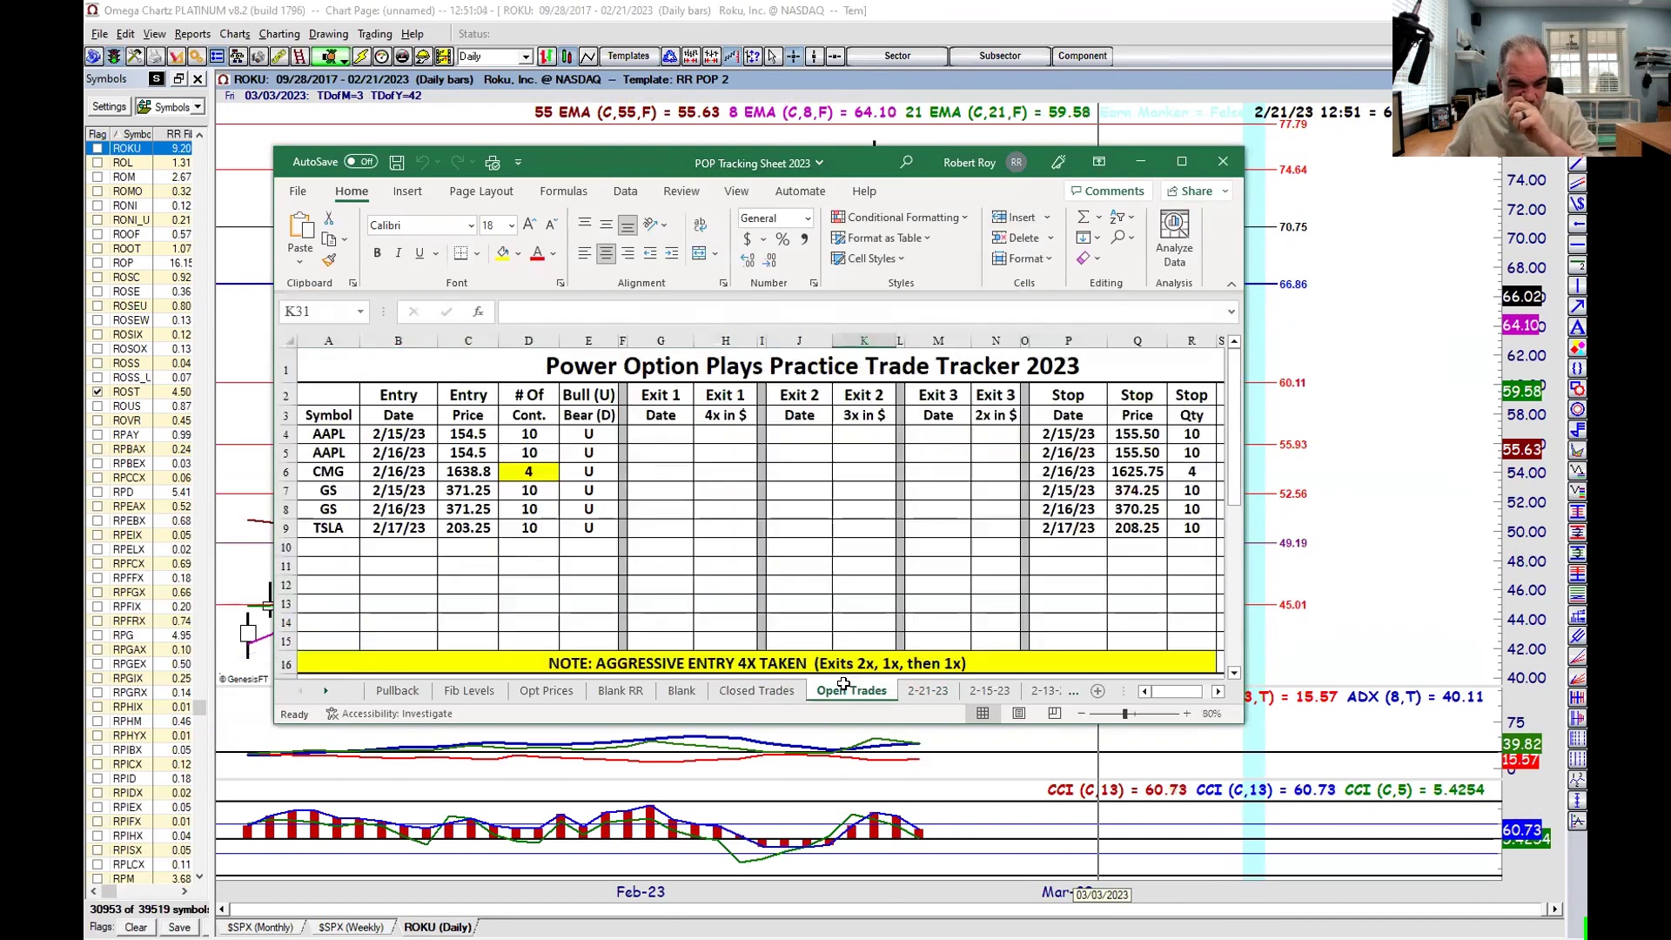
click(1142, 162)
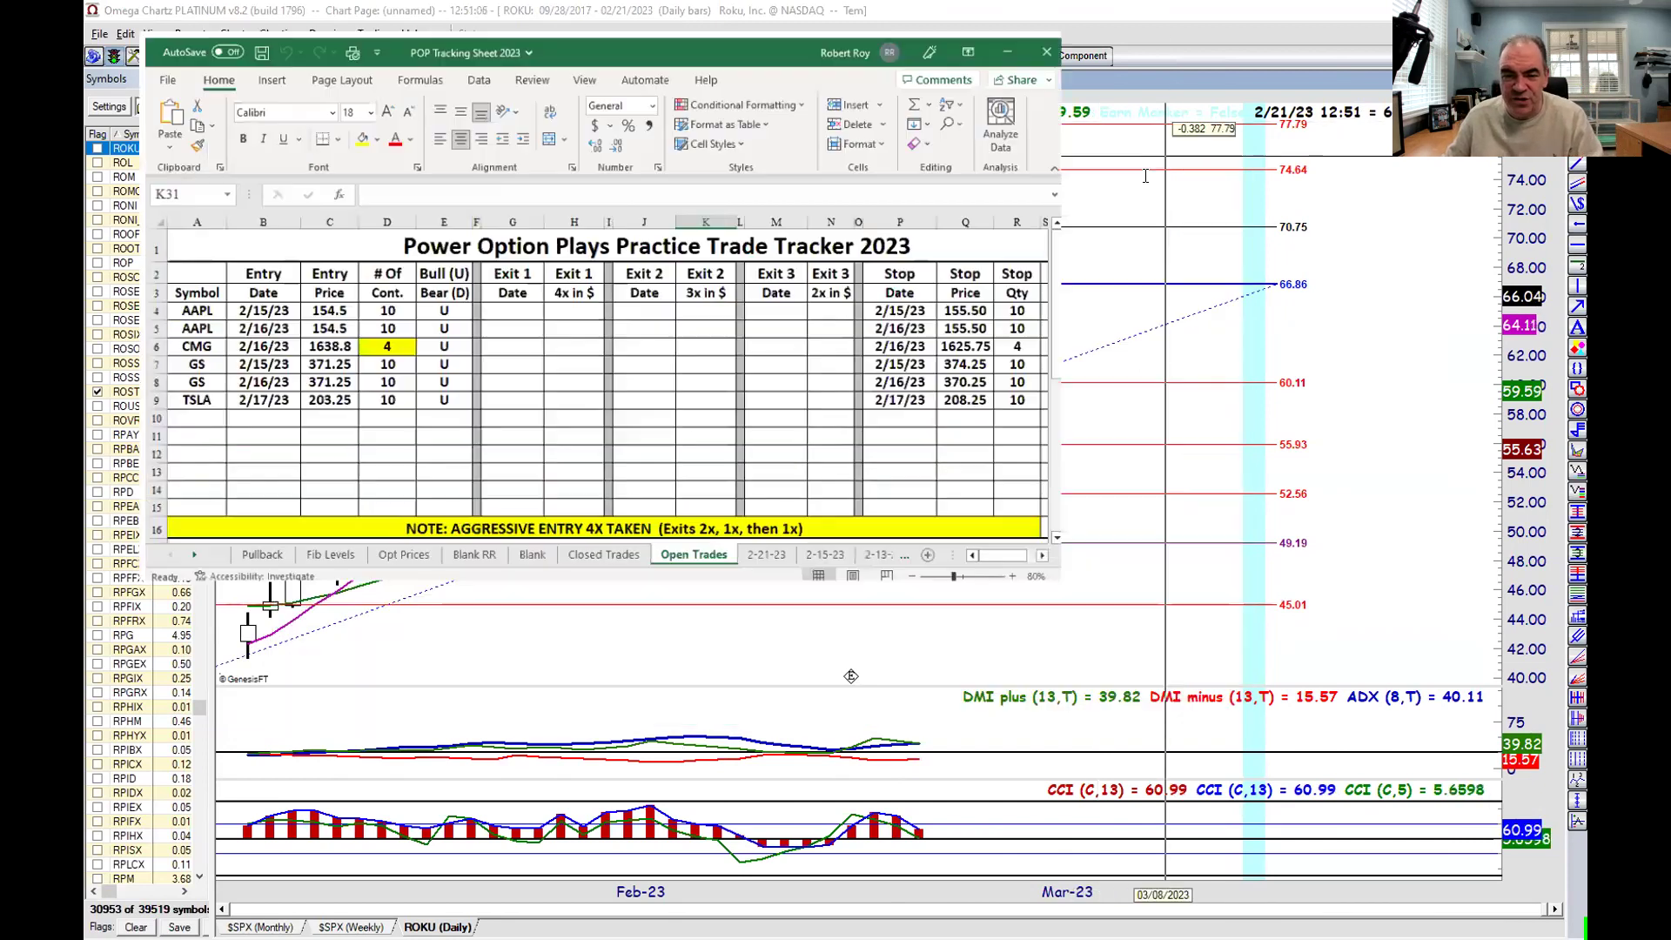
key(super+Up)
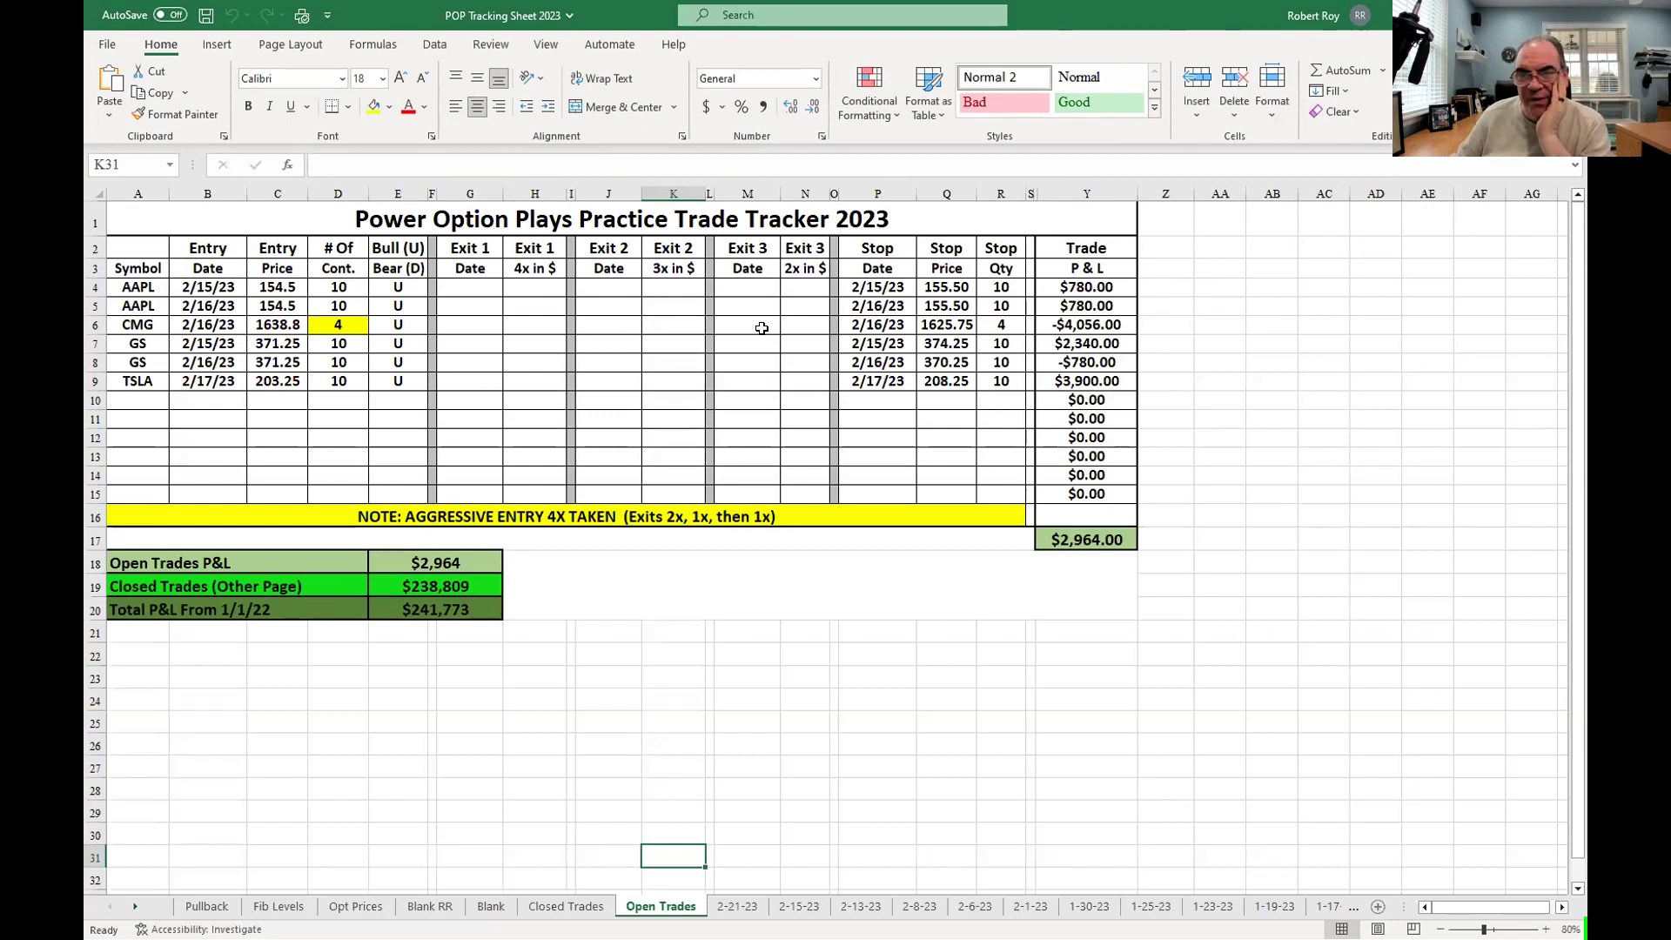
click(97, 324)
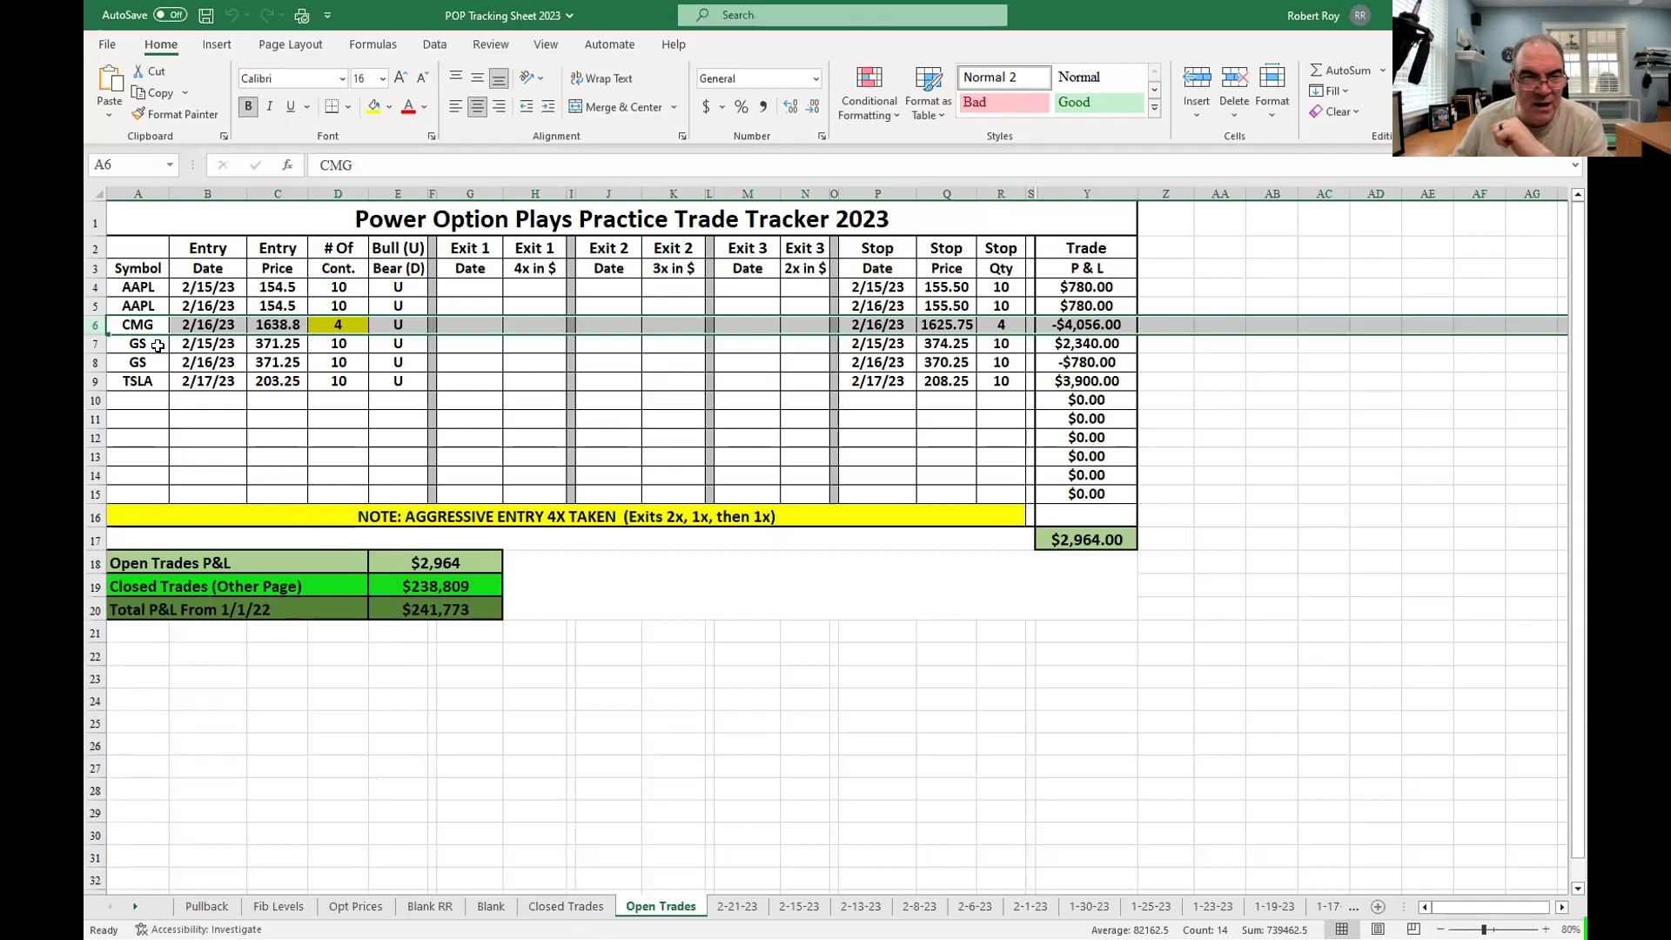
drag(96, 287, 95, 400)
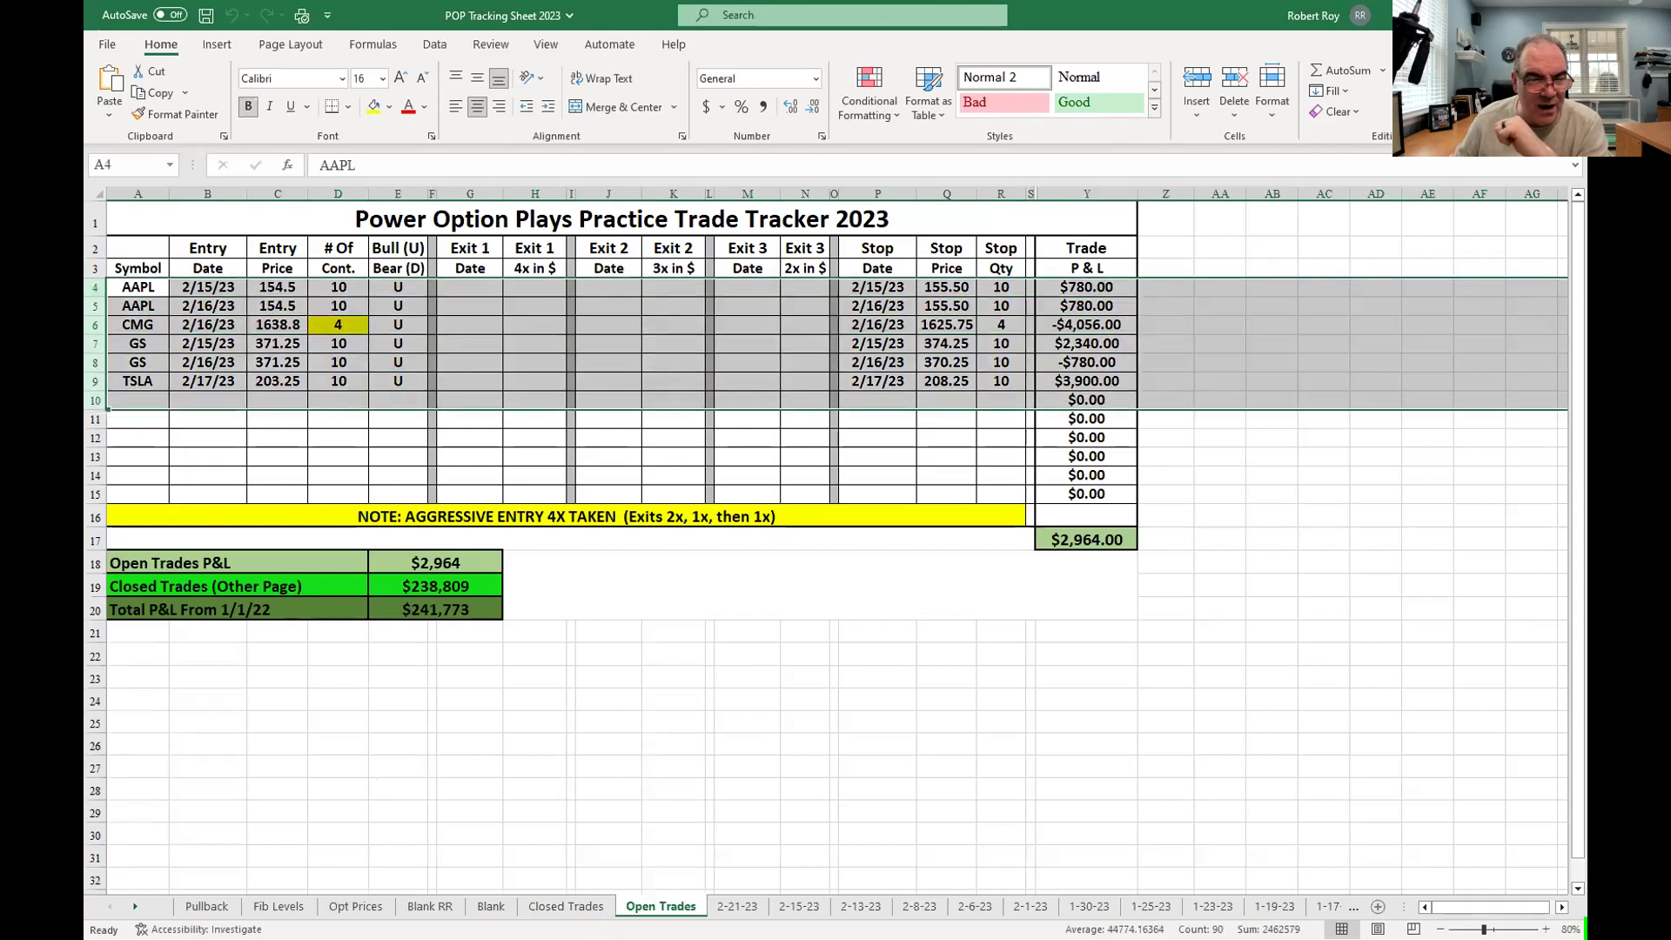
Review the January 2023 trades and their monthly P&L total on the Closed Trades sheet, through the last January entry in row 63.
click(565, 906)
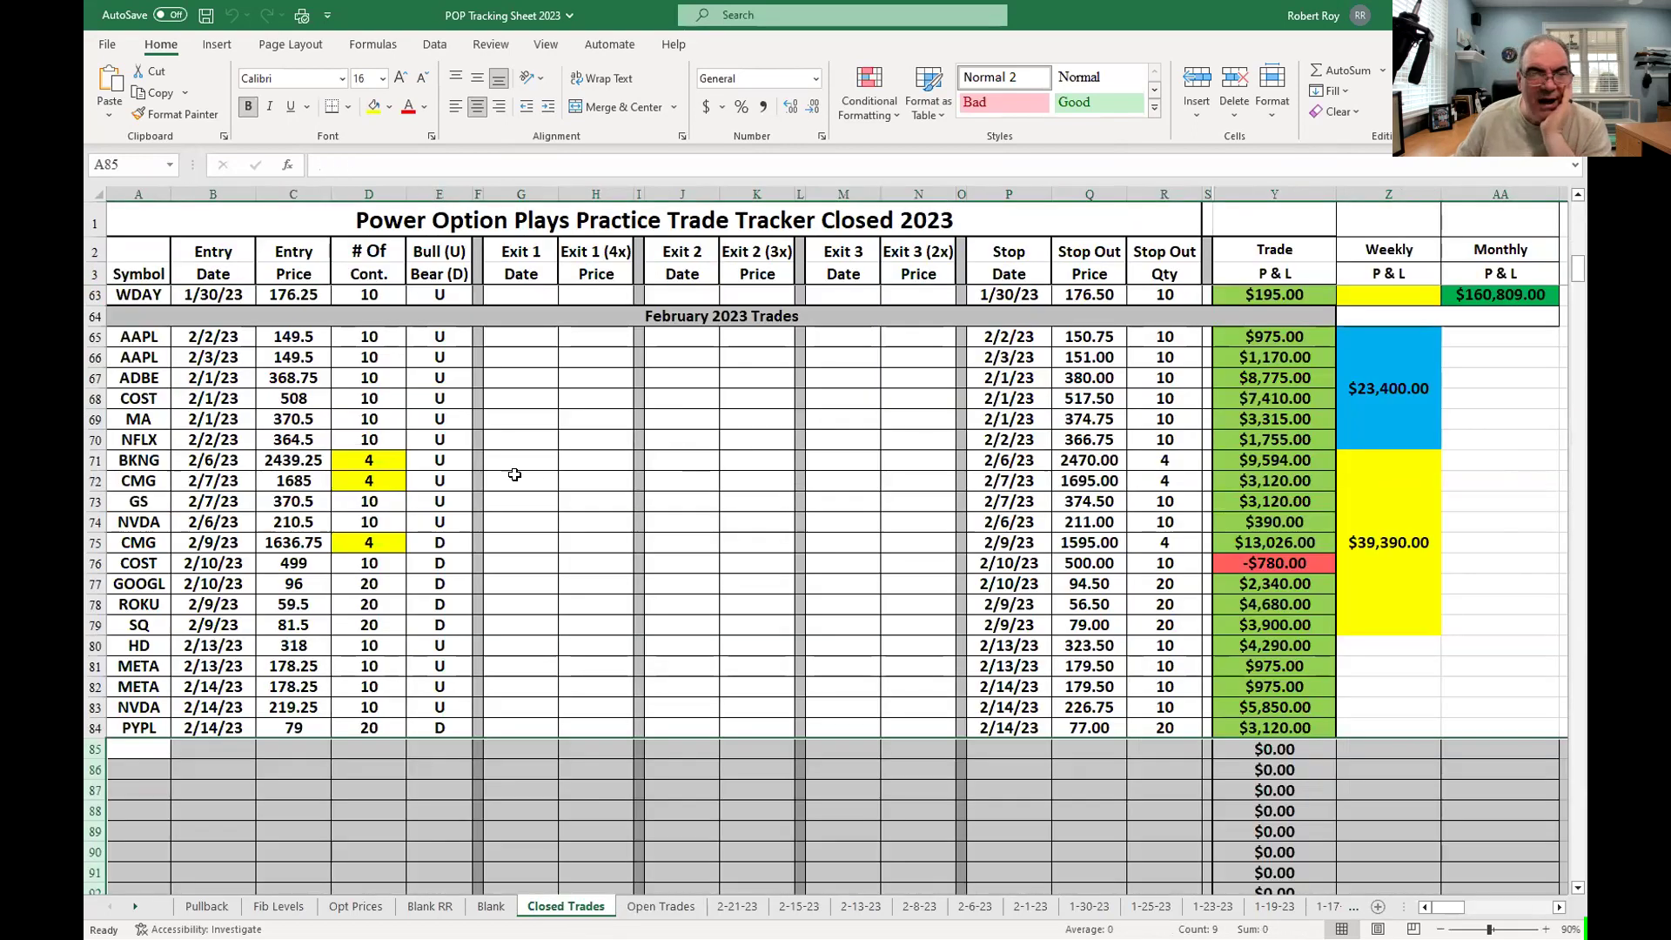
scroll(343, 462, up, 20)
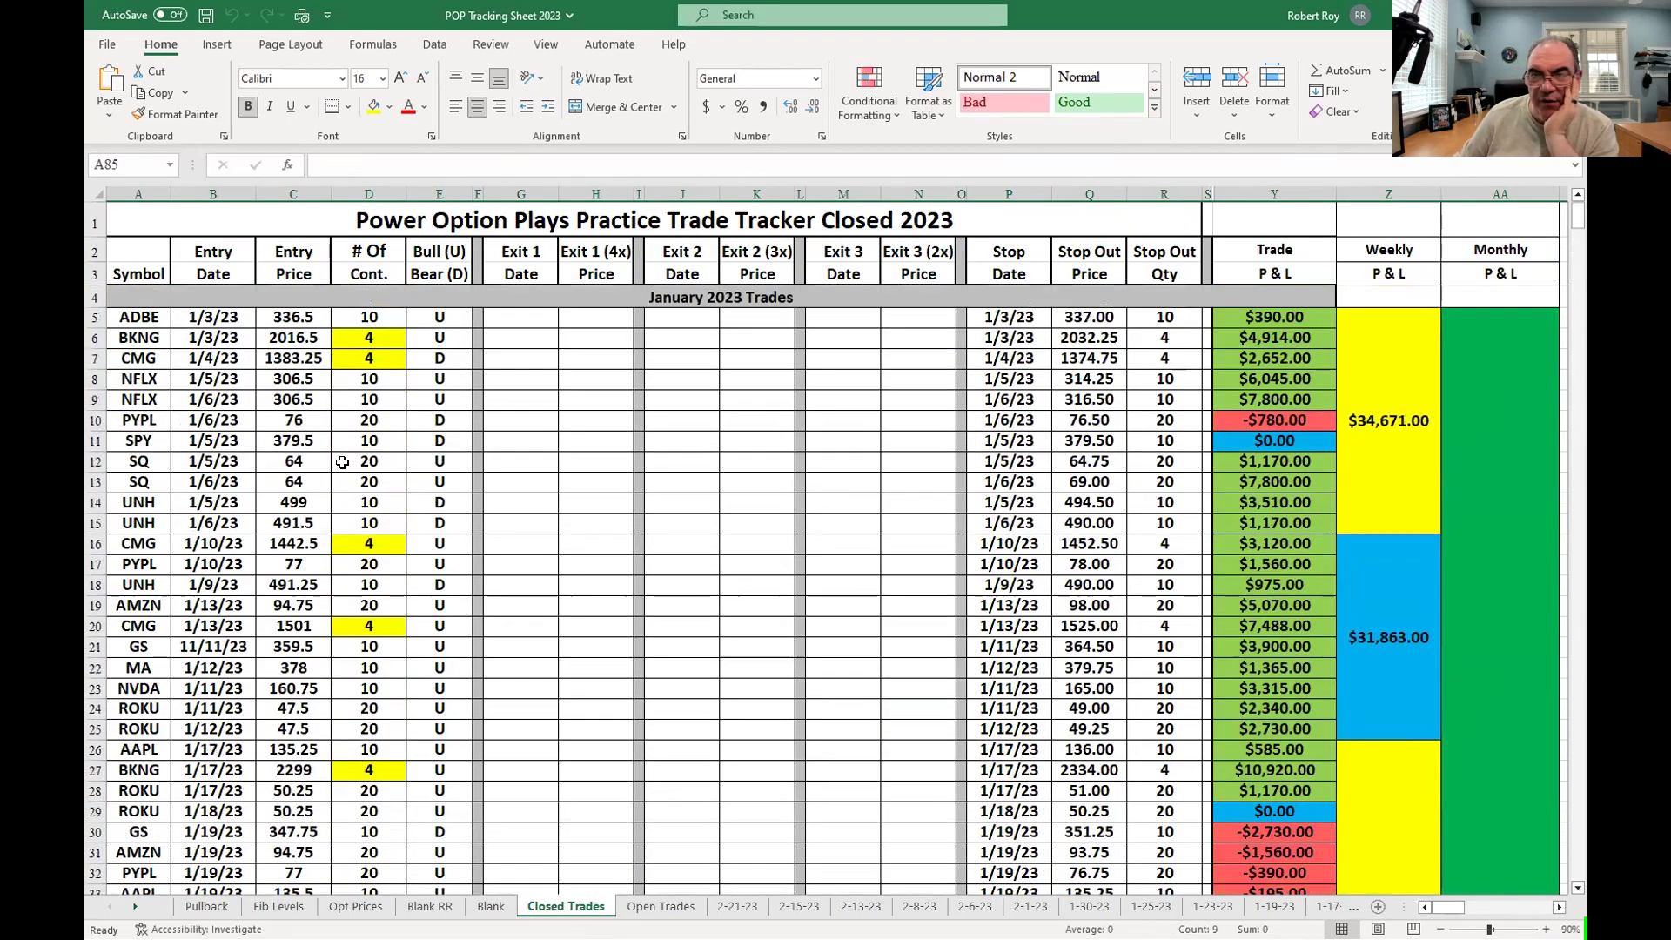
drag(652, 297, 450, 515)
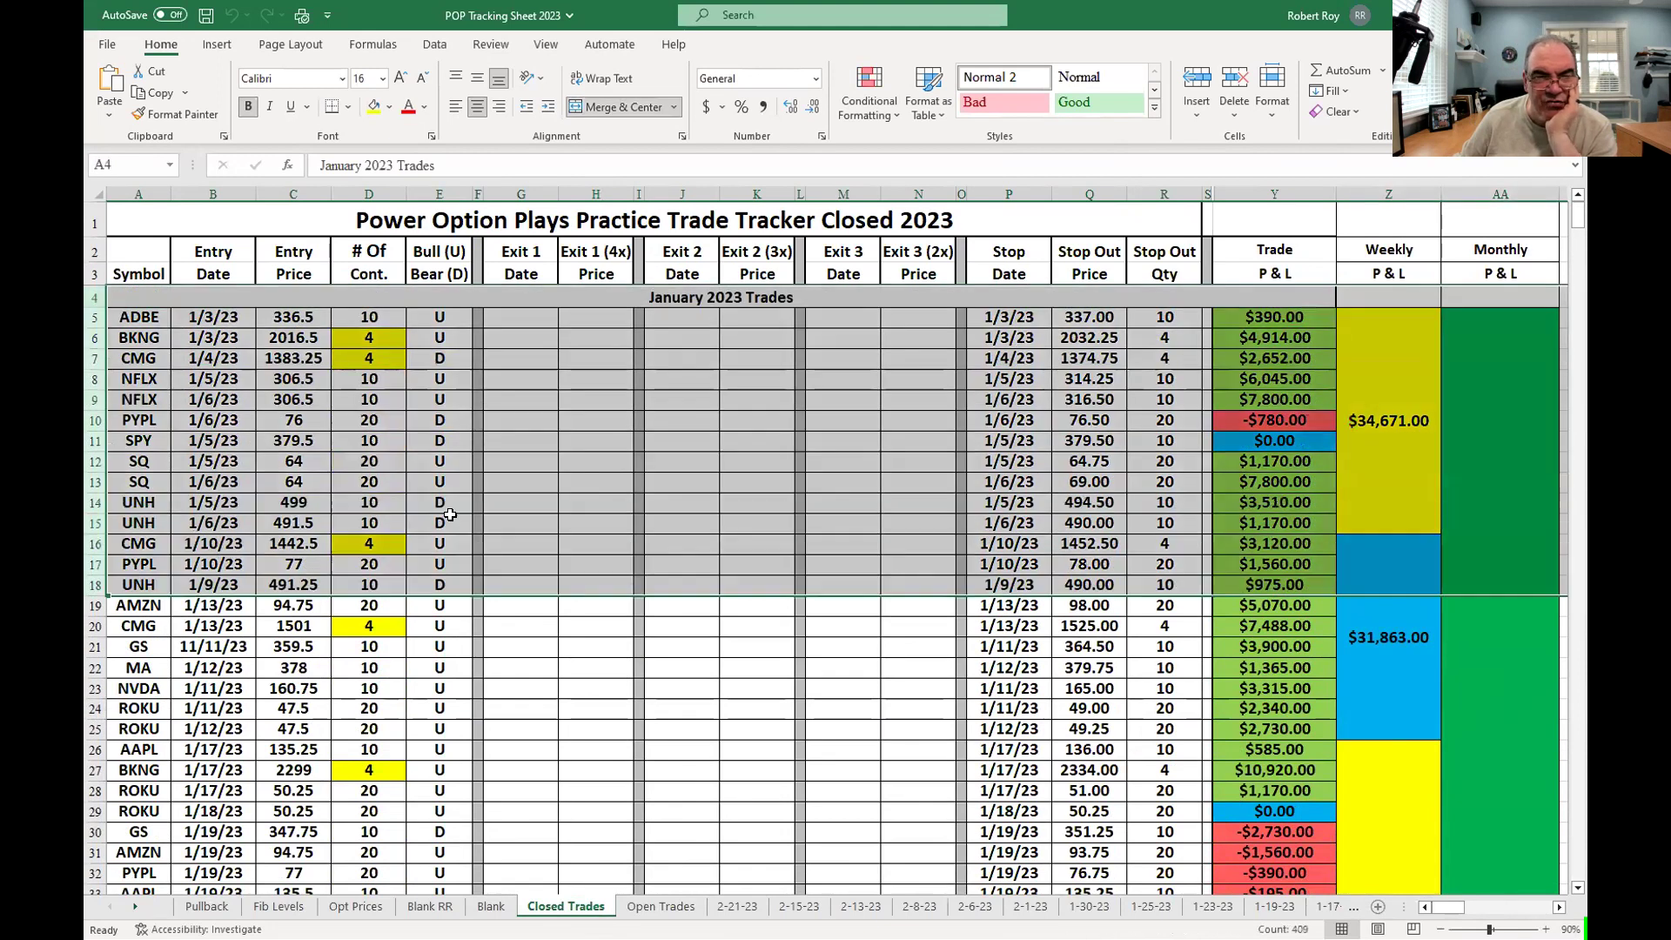
scroll(946, 465, down, 7)
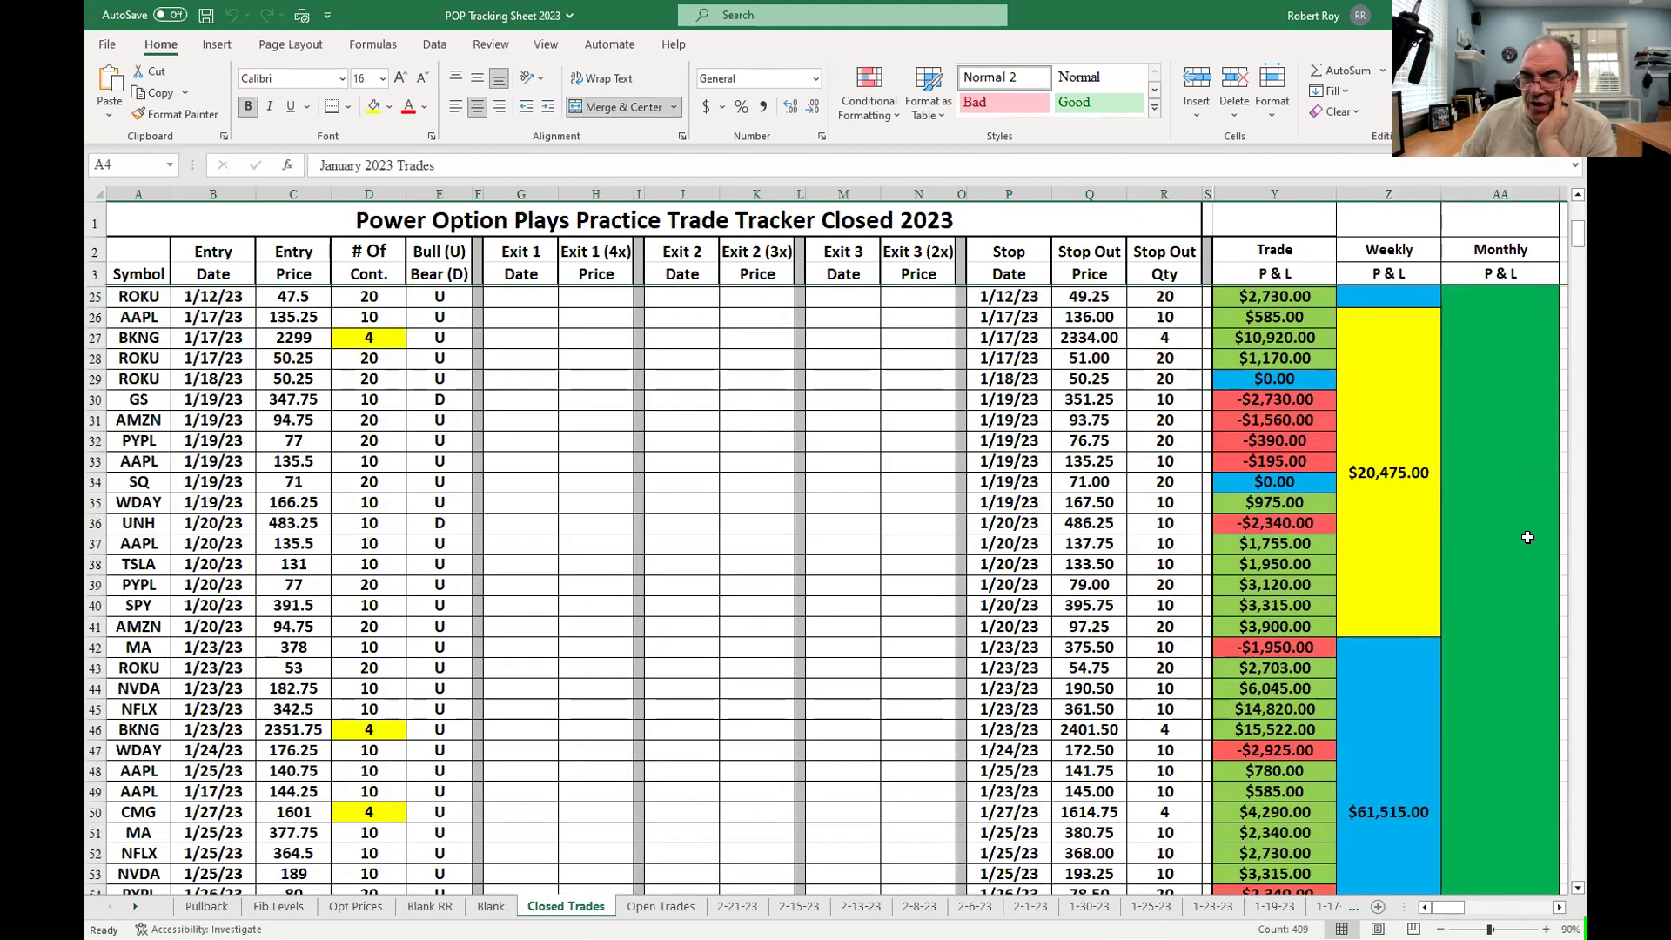
click(1528, 537)
scroll(1437, 522, down, 5)
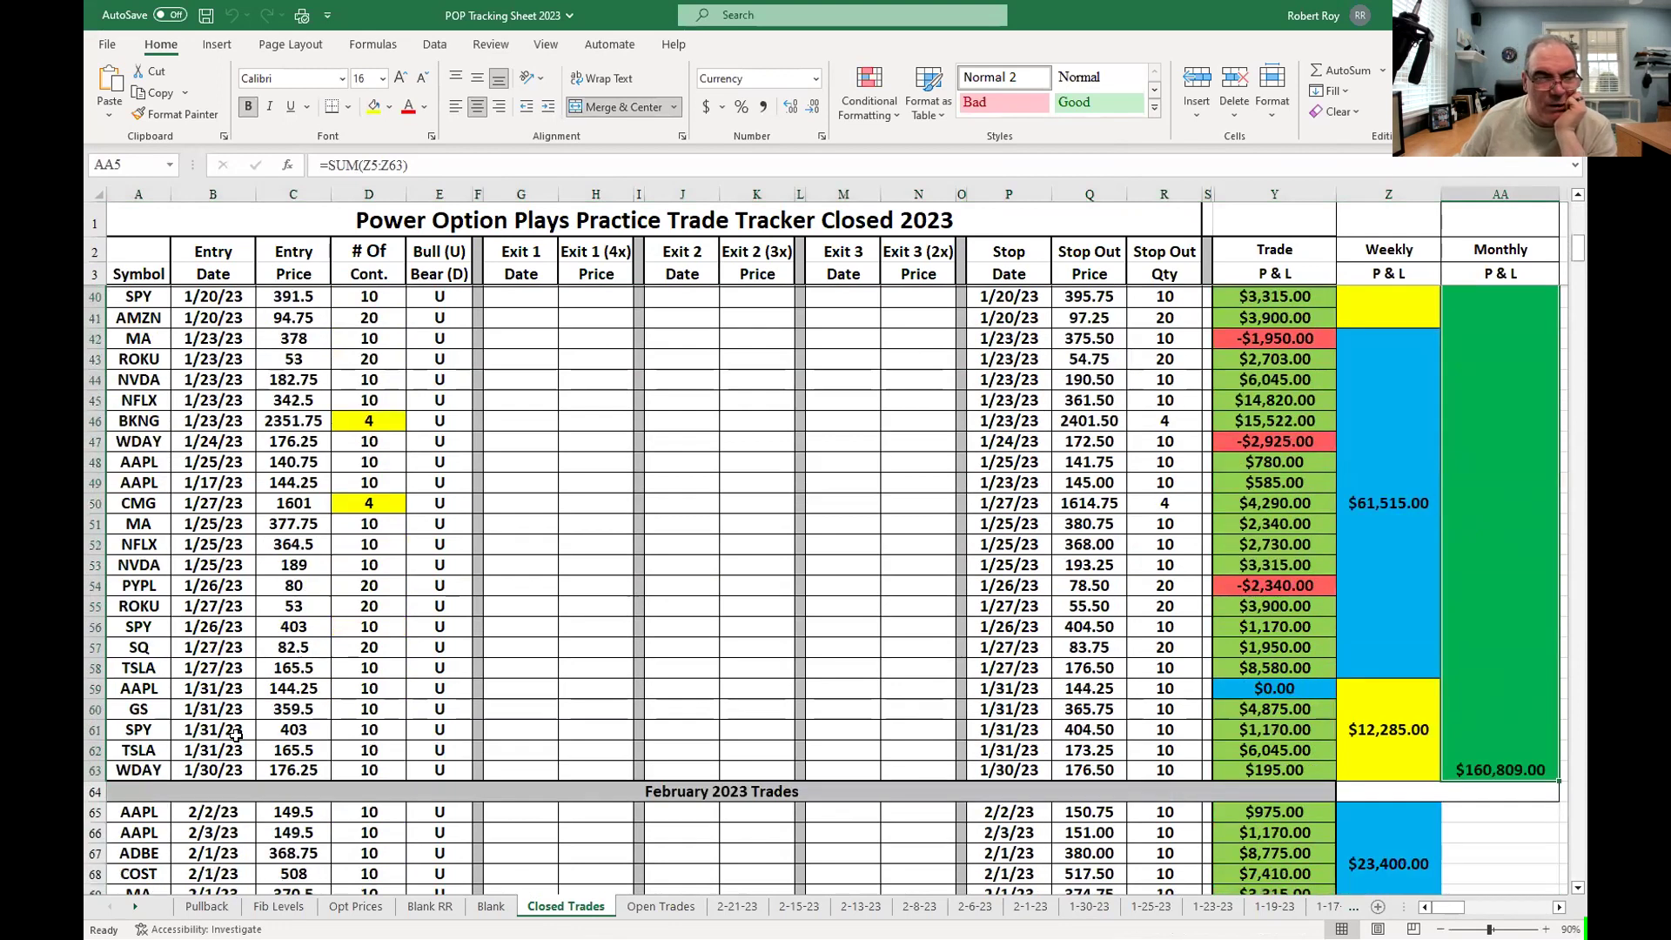
click(96, 771)
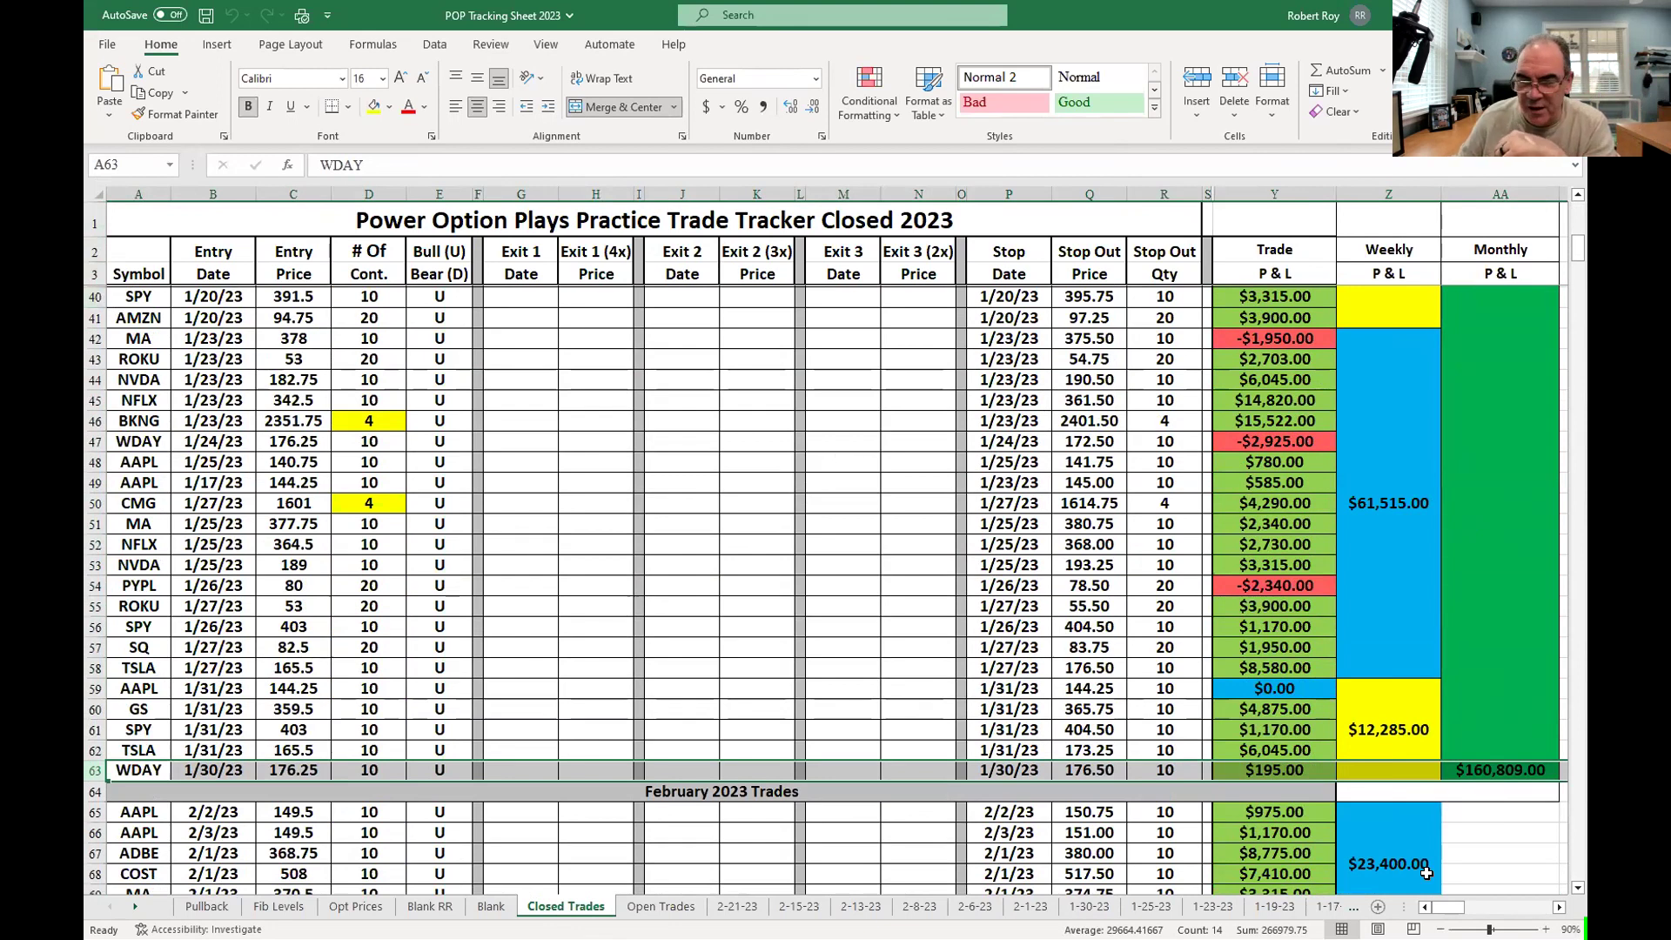
Examine the January row of the monthly summary table, covering total trades and the 20, 10 and 4 contract trade statistics.
click(1473, 908)
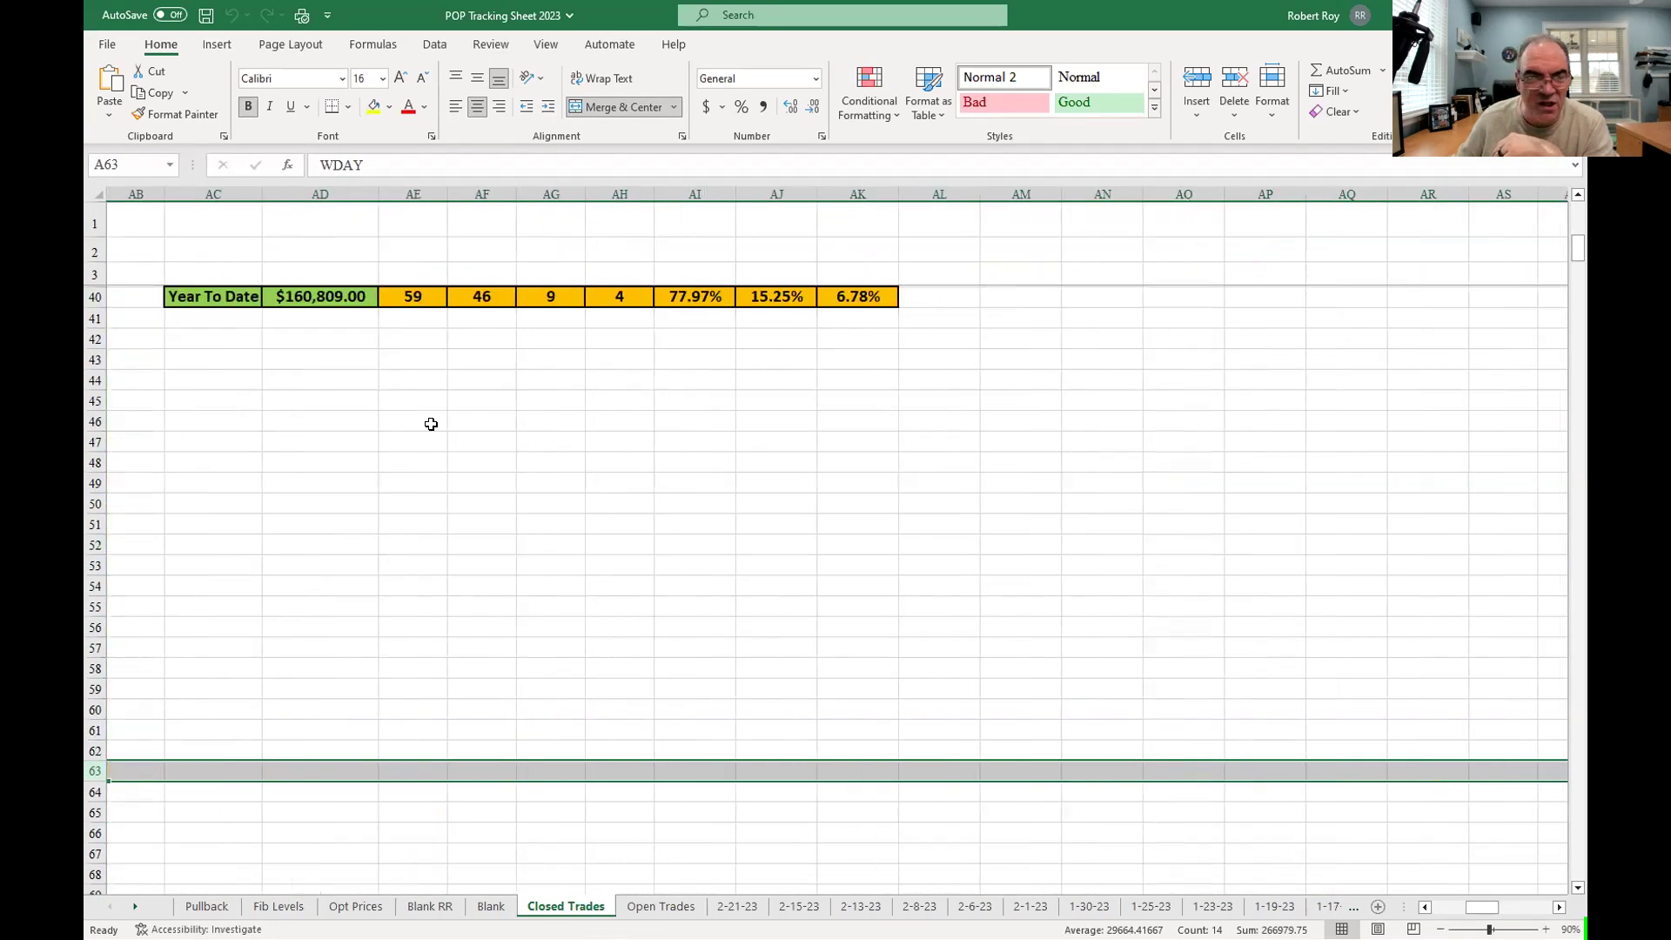
scroll(431, 424, up, 12)
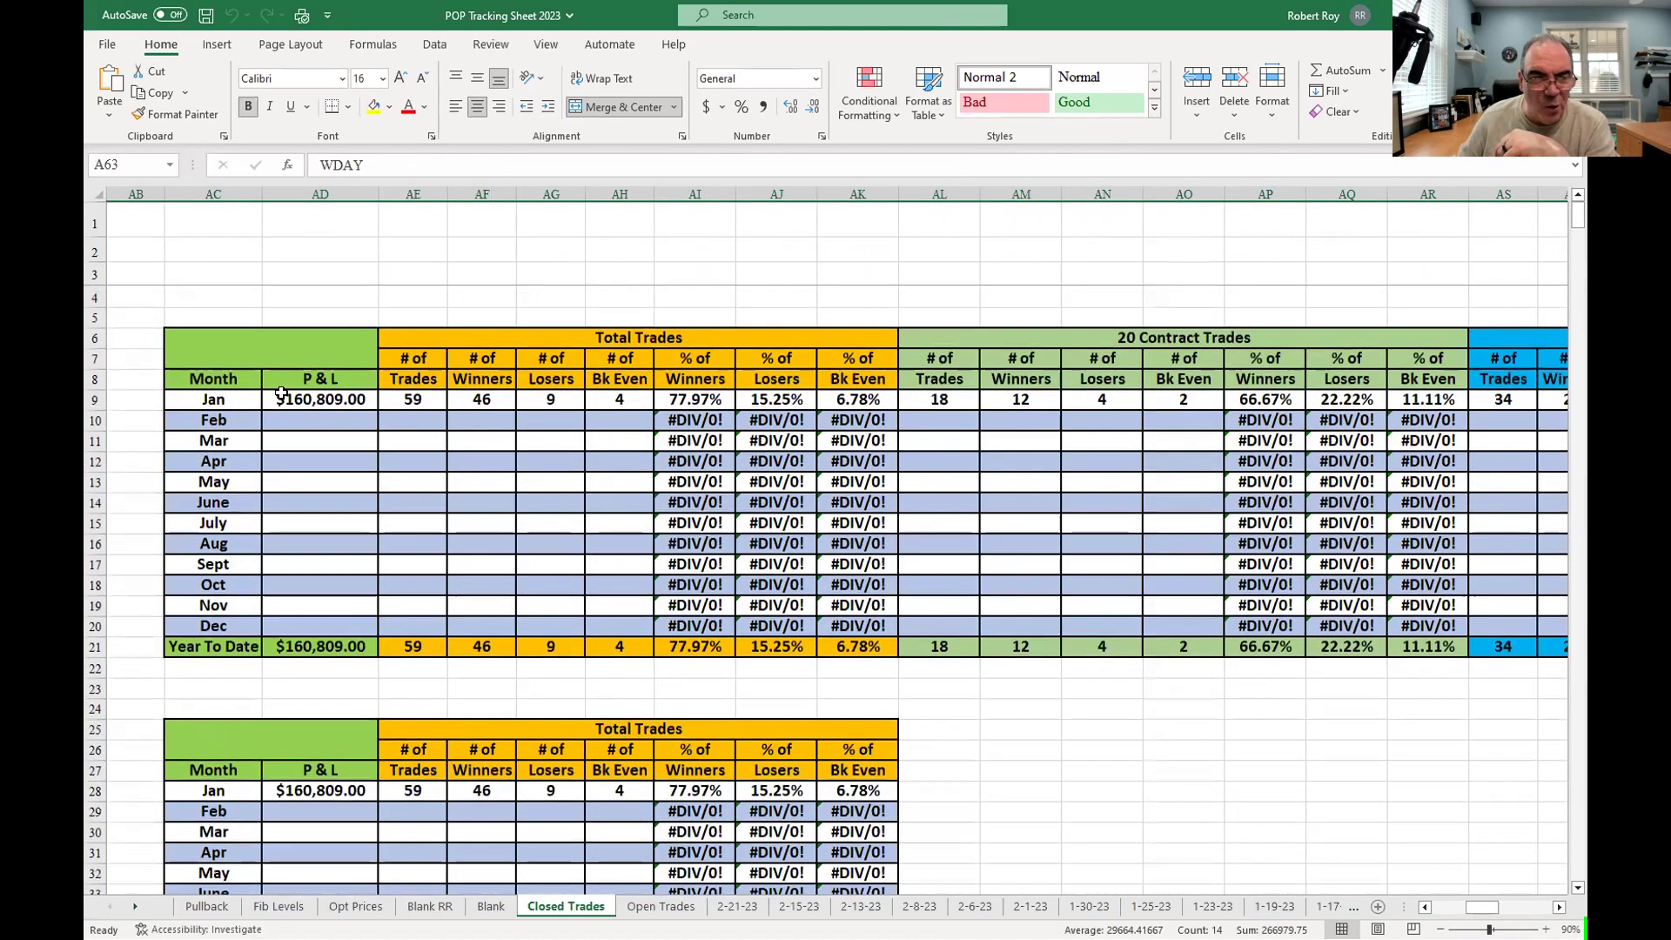
click(95, 400)
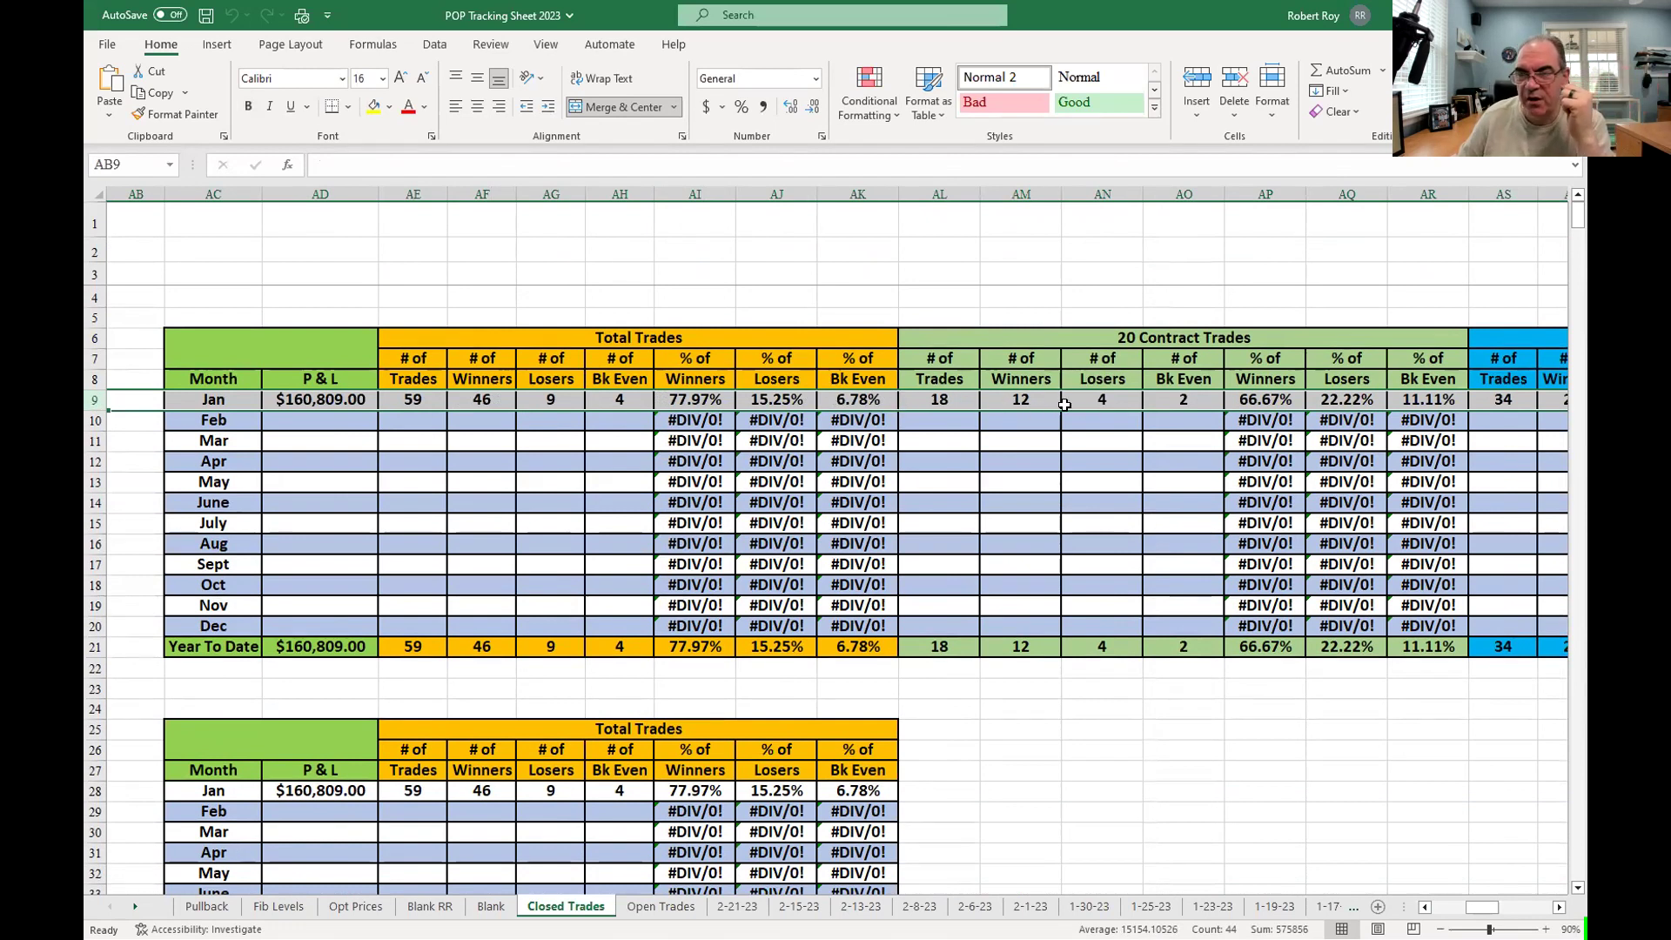
drag(947, 400, 1184, 400)
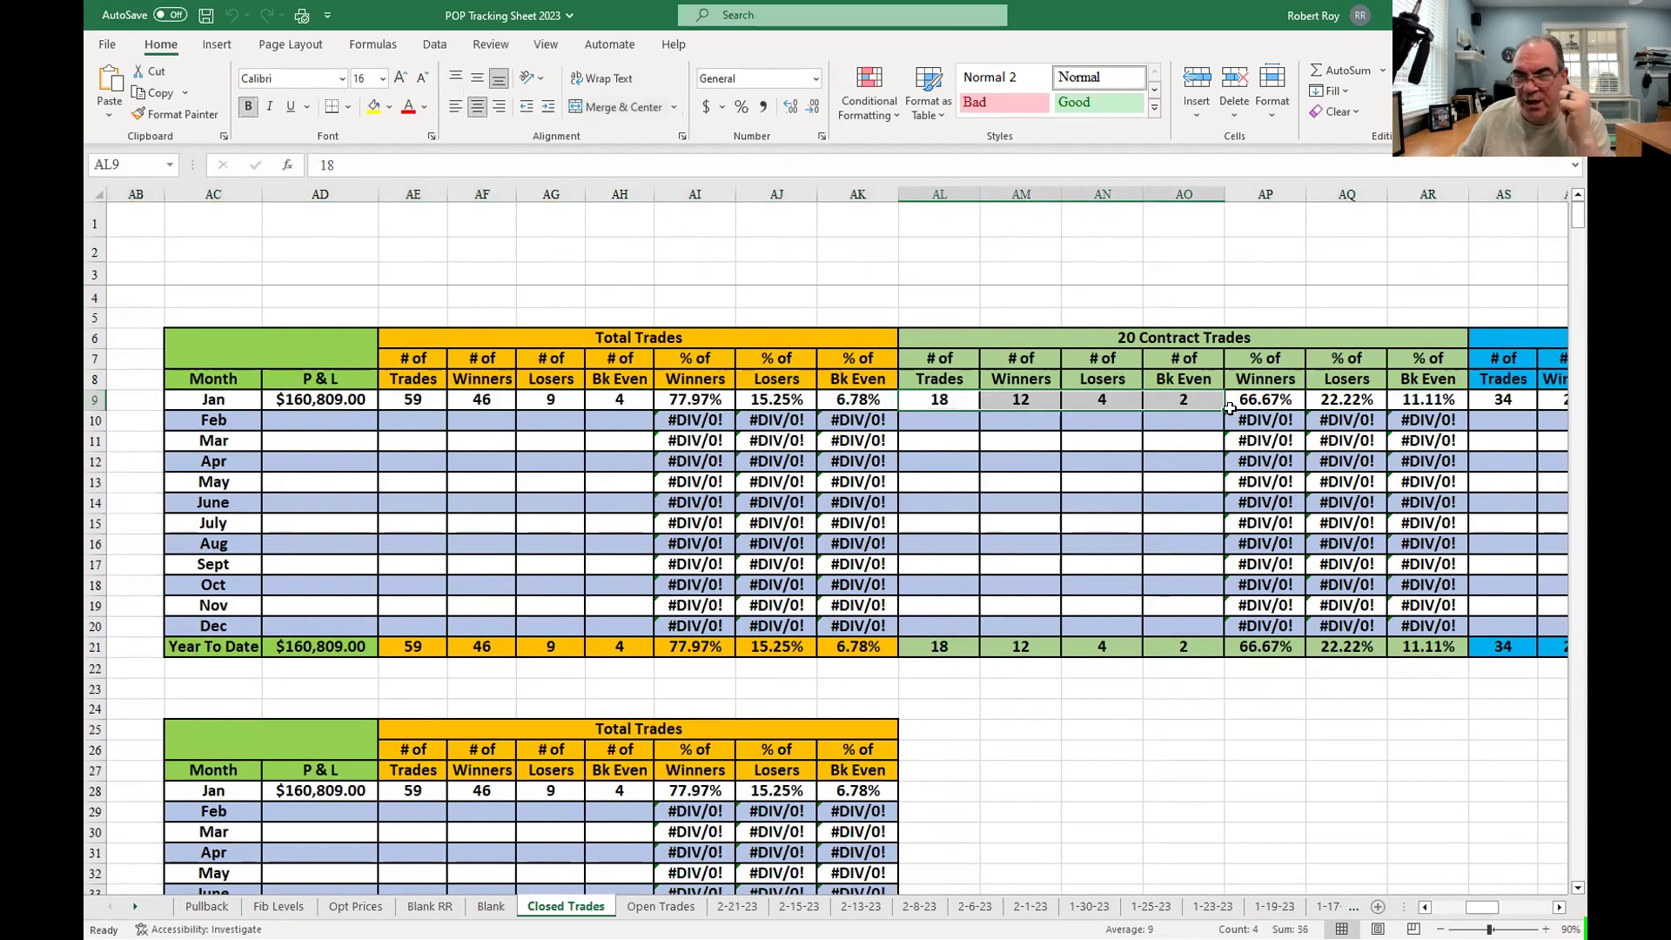
drag(1503, 399, 1231, 400)
drag(1544, 398, 1333, 397)
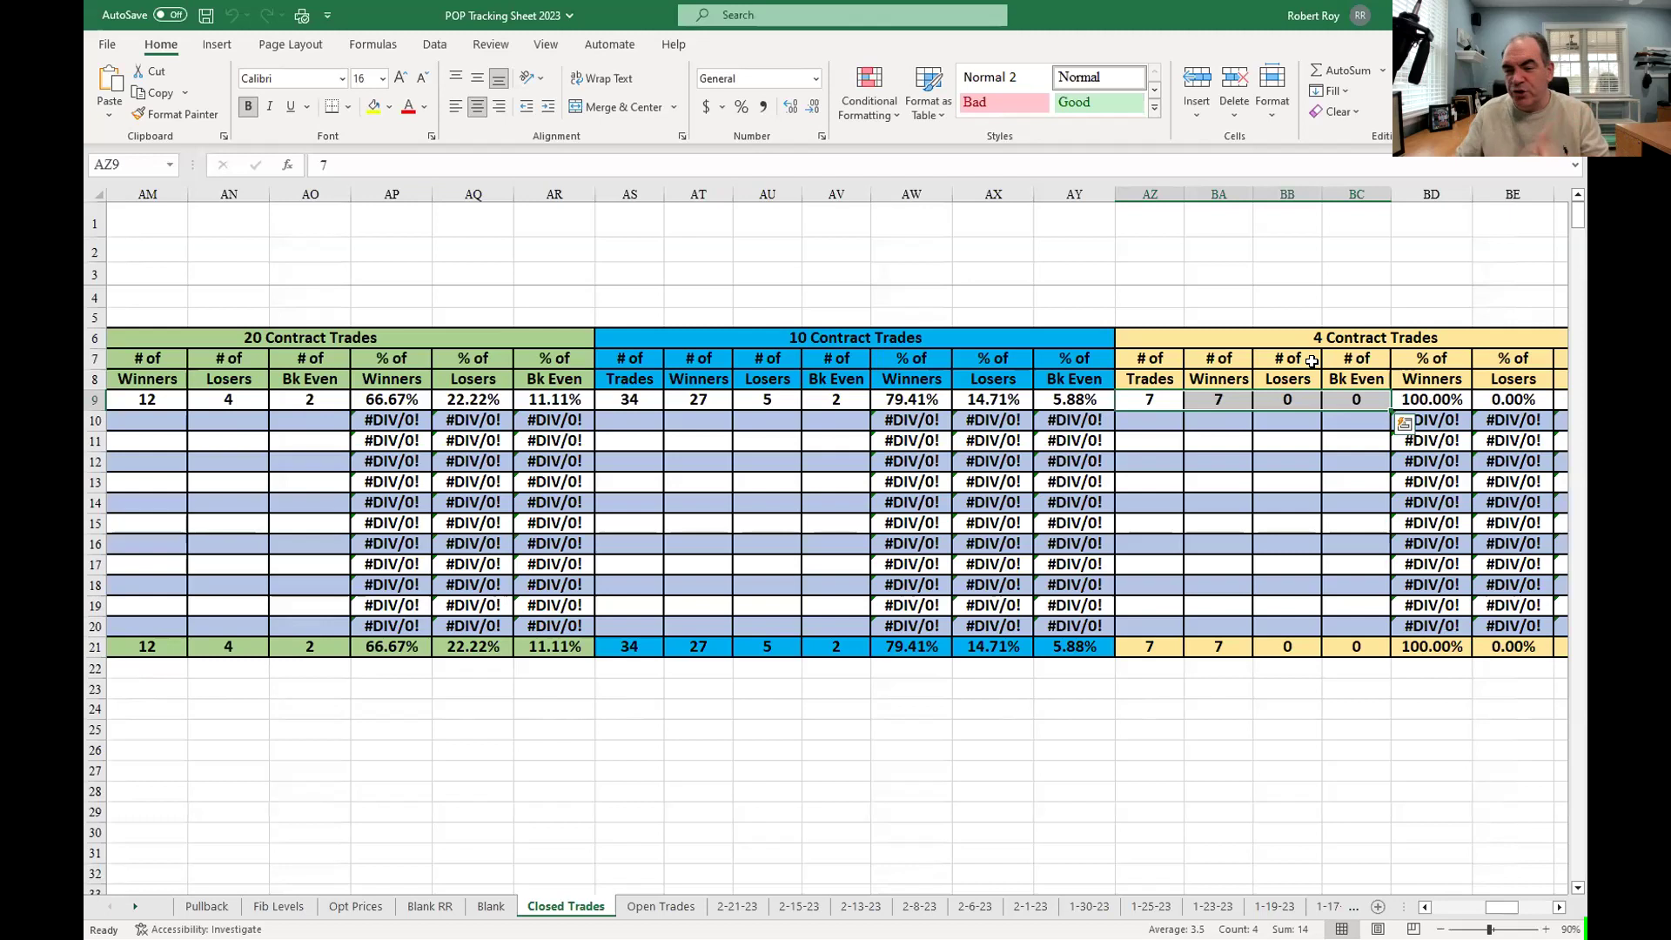
Open the 2-21-23 sheet and highlight the AAPL row of the POP Daily Action Plan.
click(738, 906)
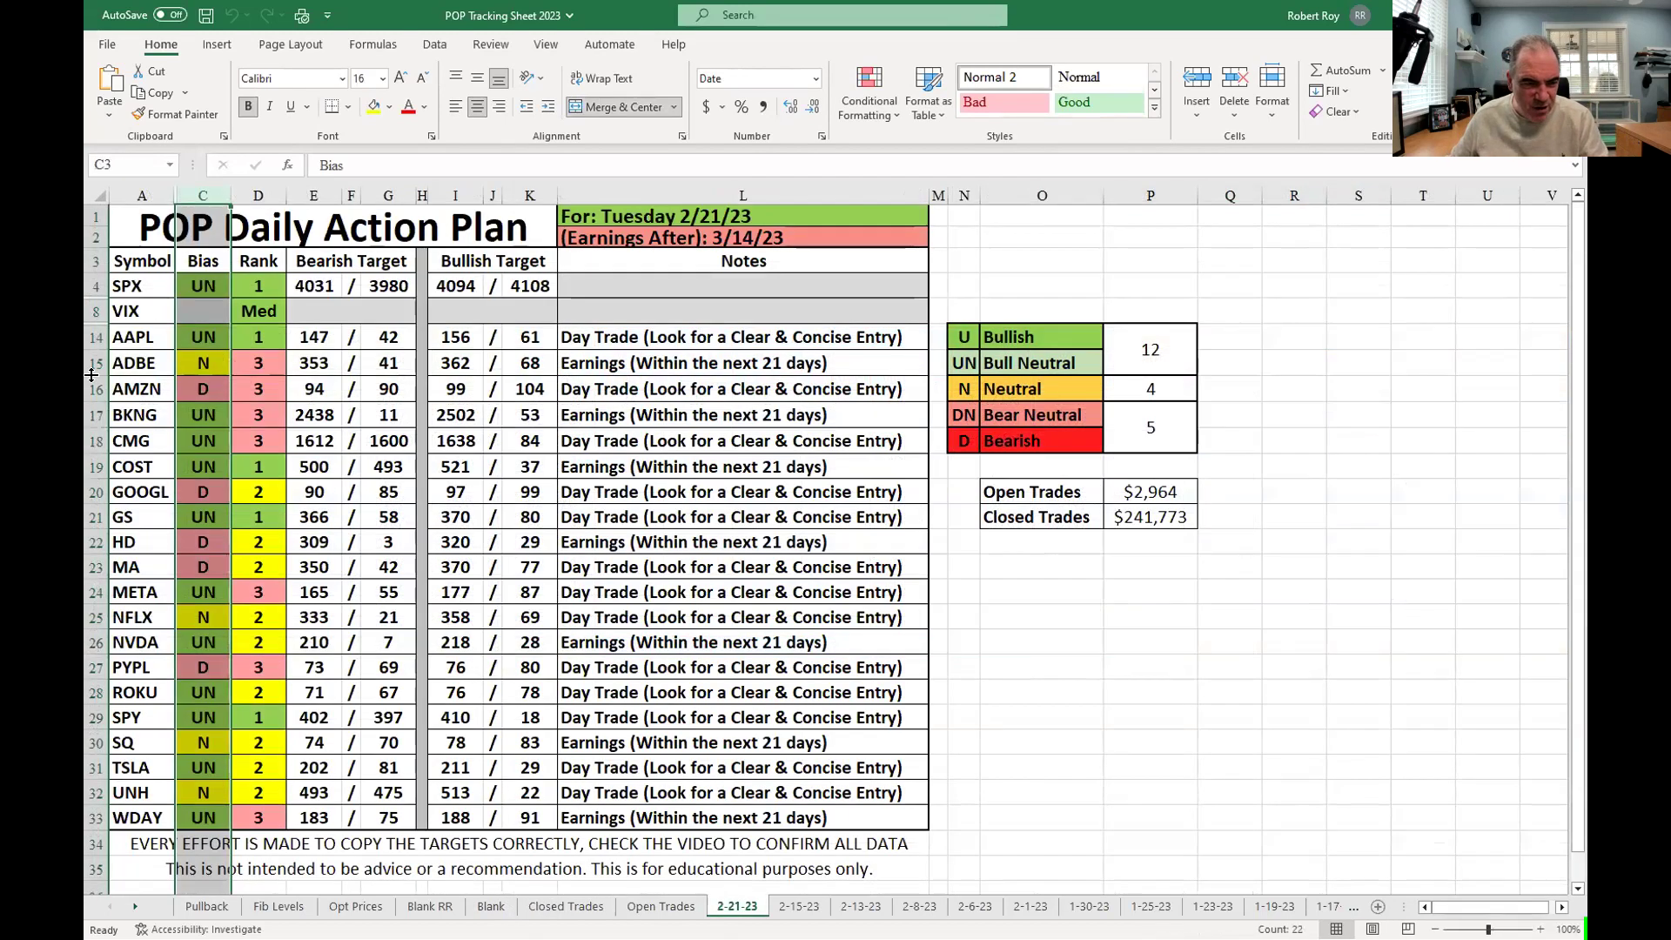
click(98, 337)
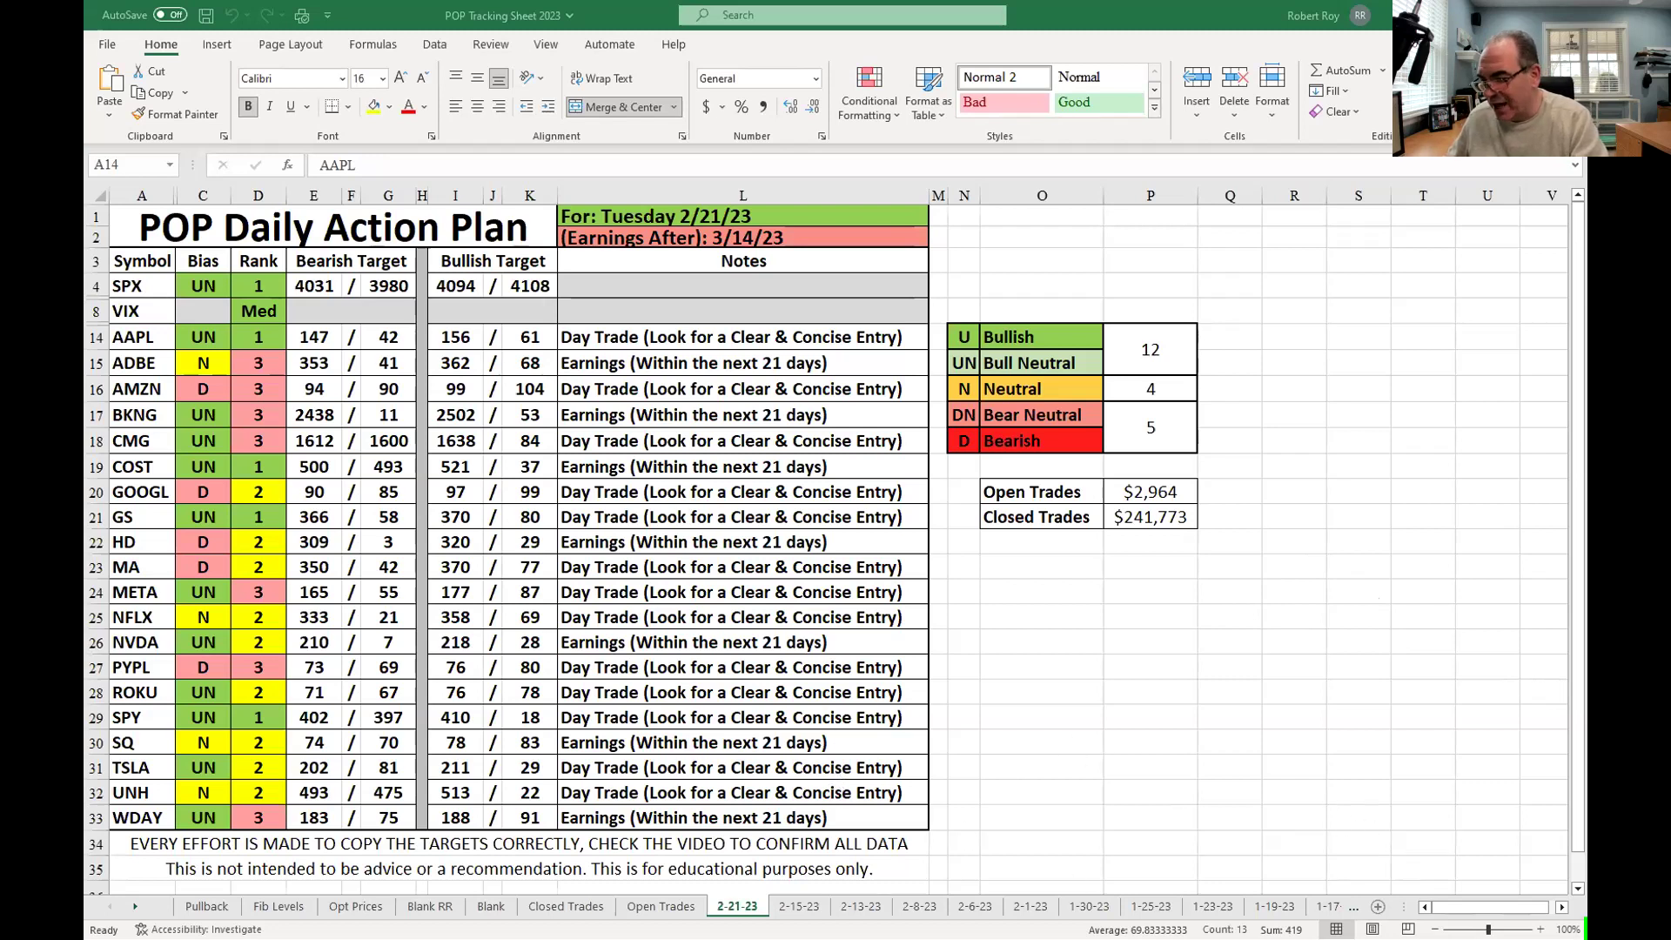
Switch to Omega Chartz and load the AMD daily chart, extending the visible history back to before August 2022.
key(alt+Tab)
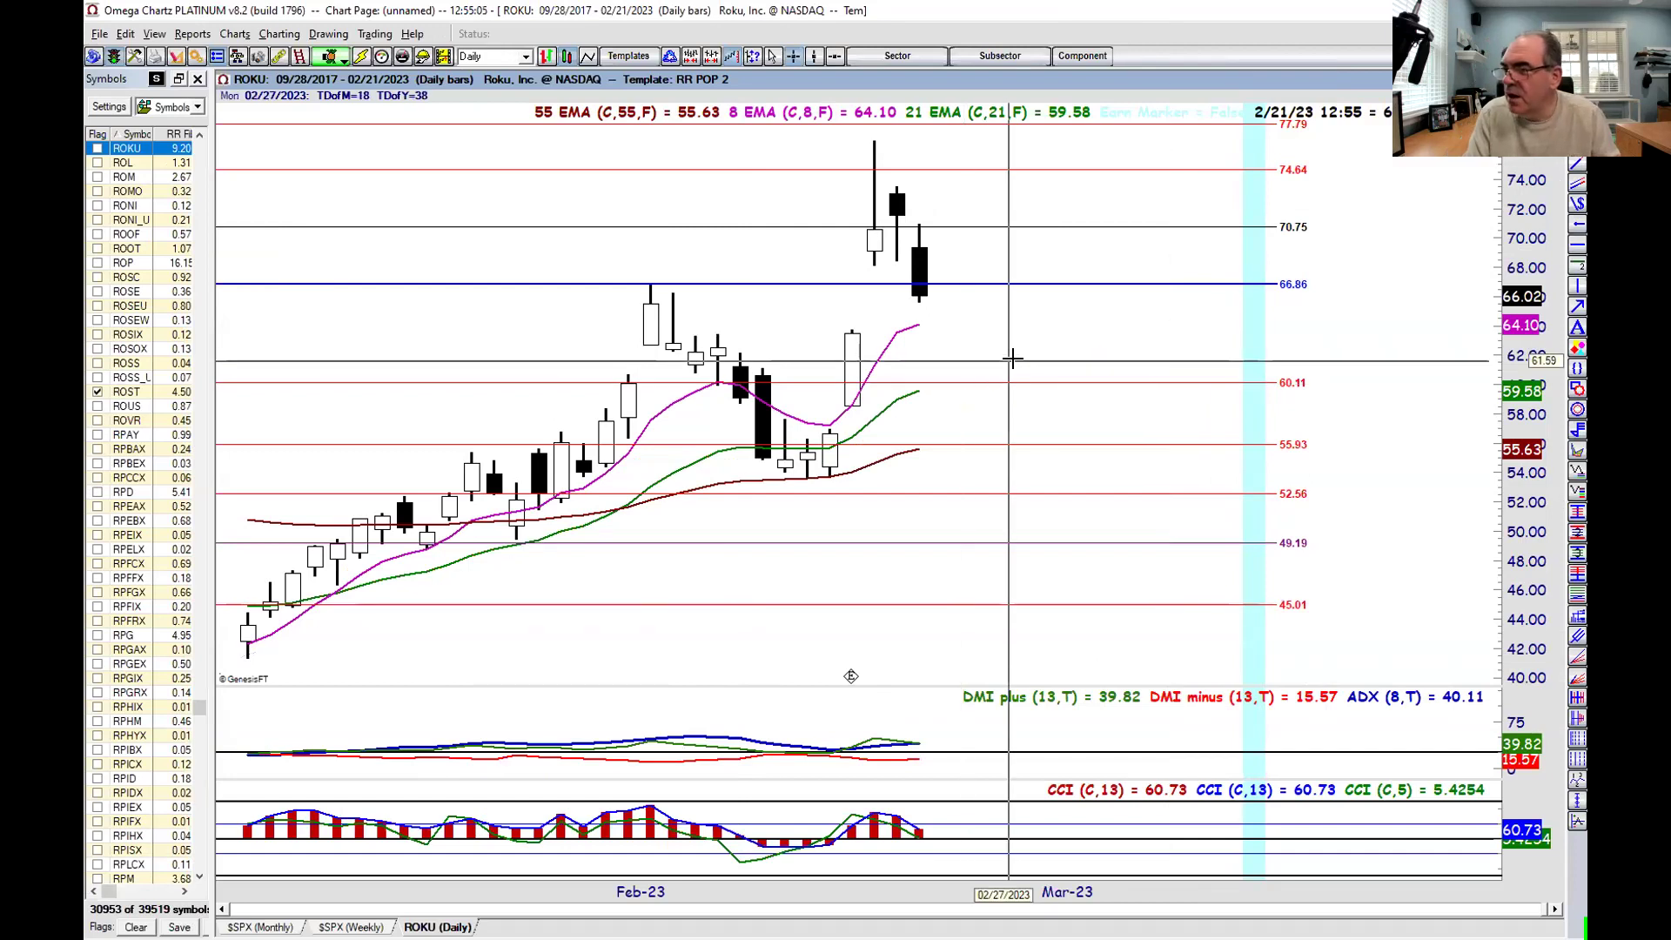
text(rost)
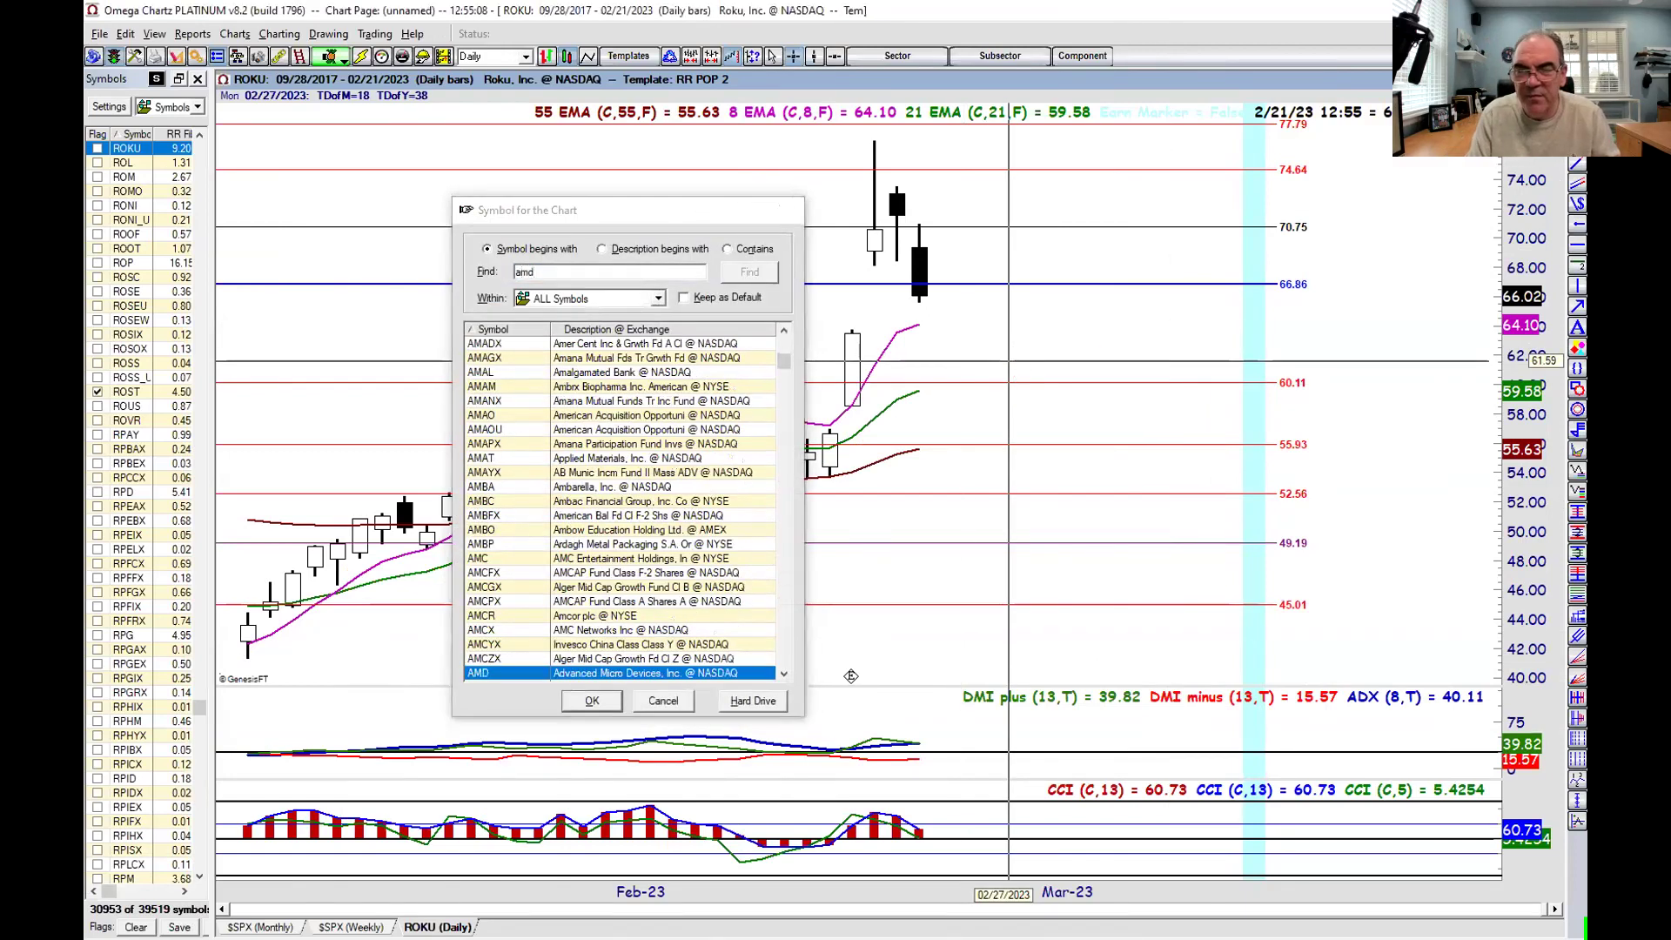
key(Return)
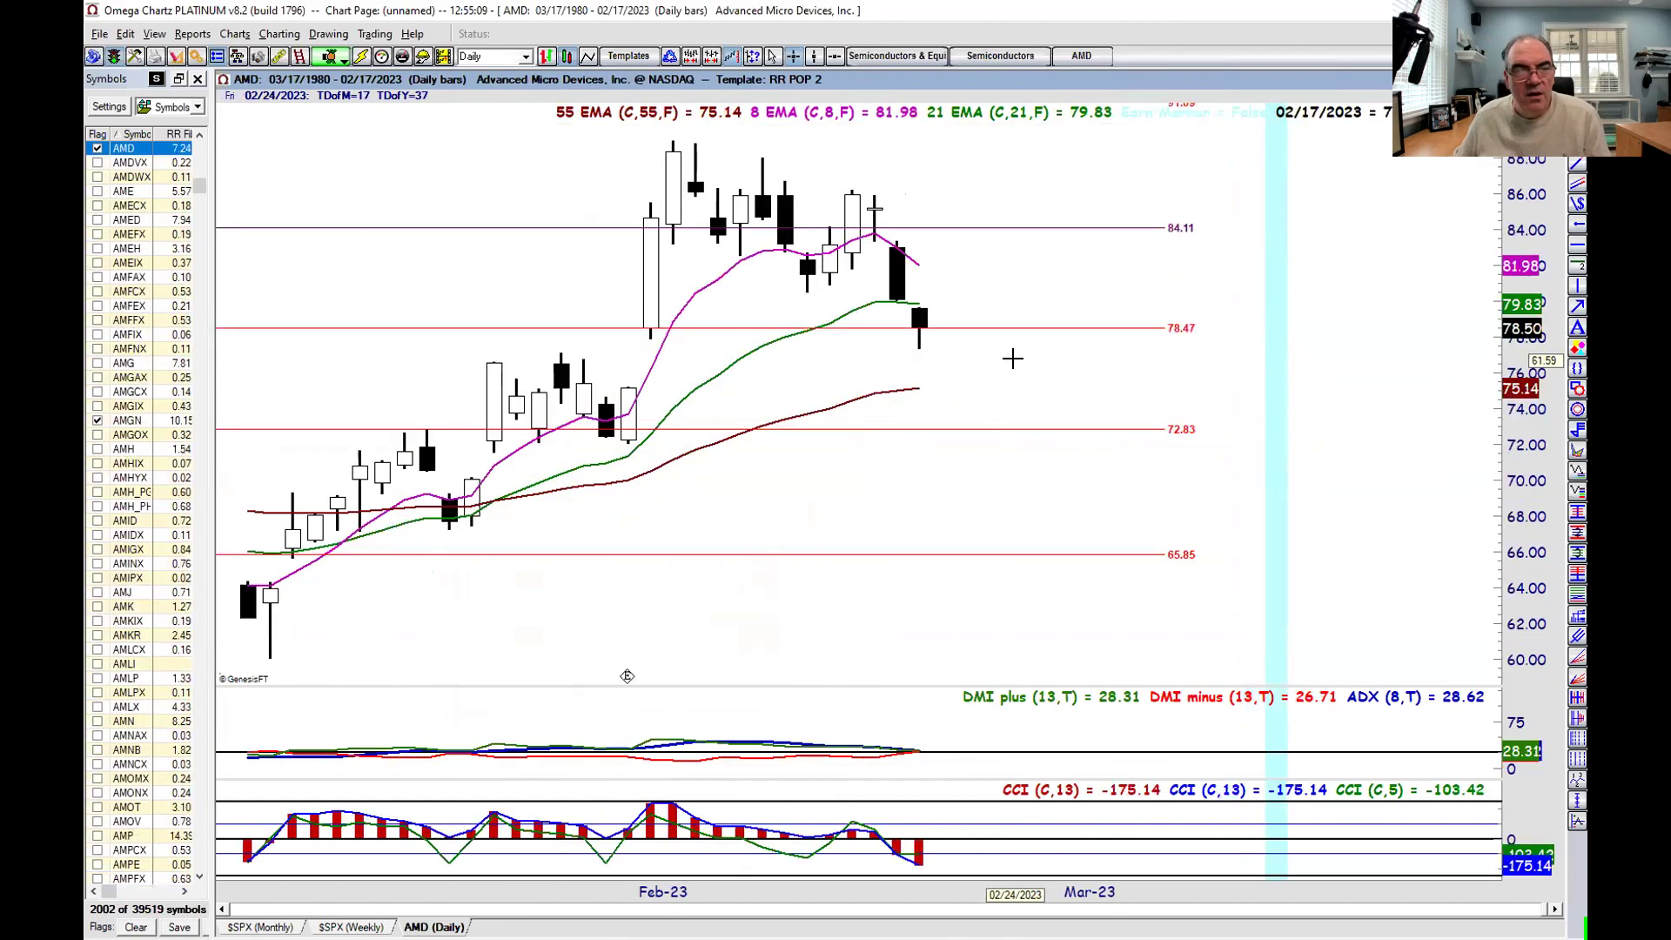
click(780, 430)
key(Right)
drag(640, 676, 1206, 676)
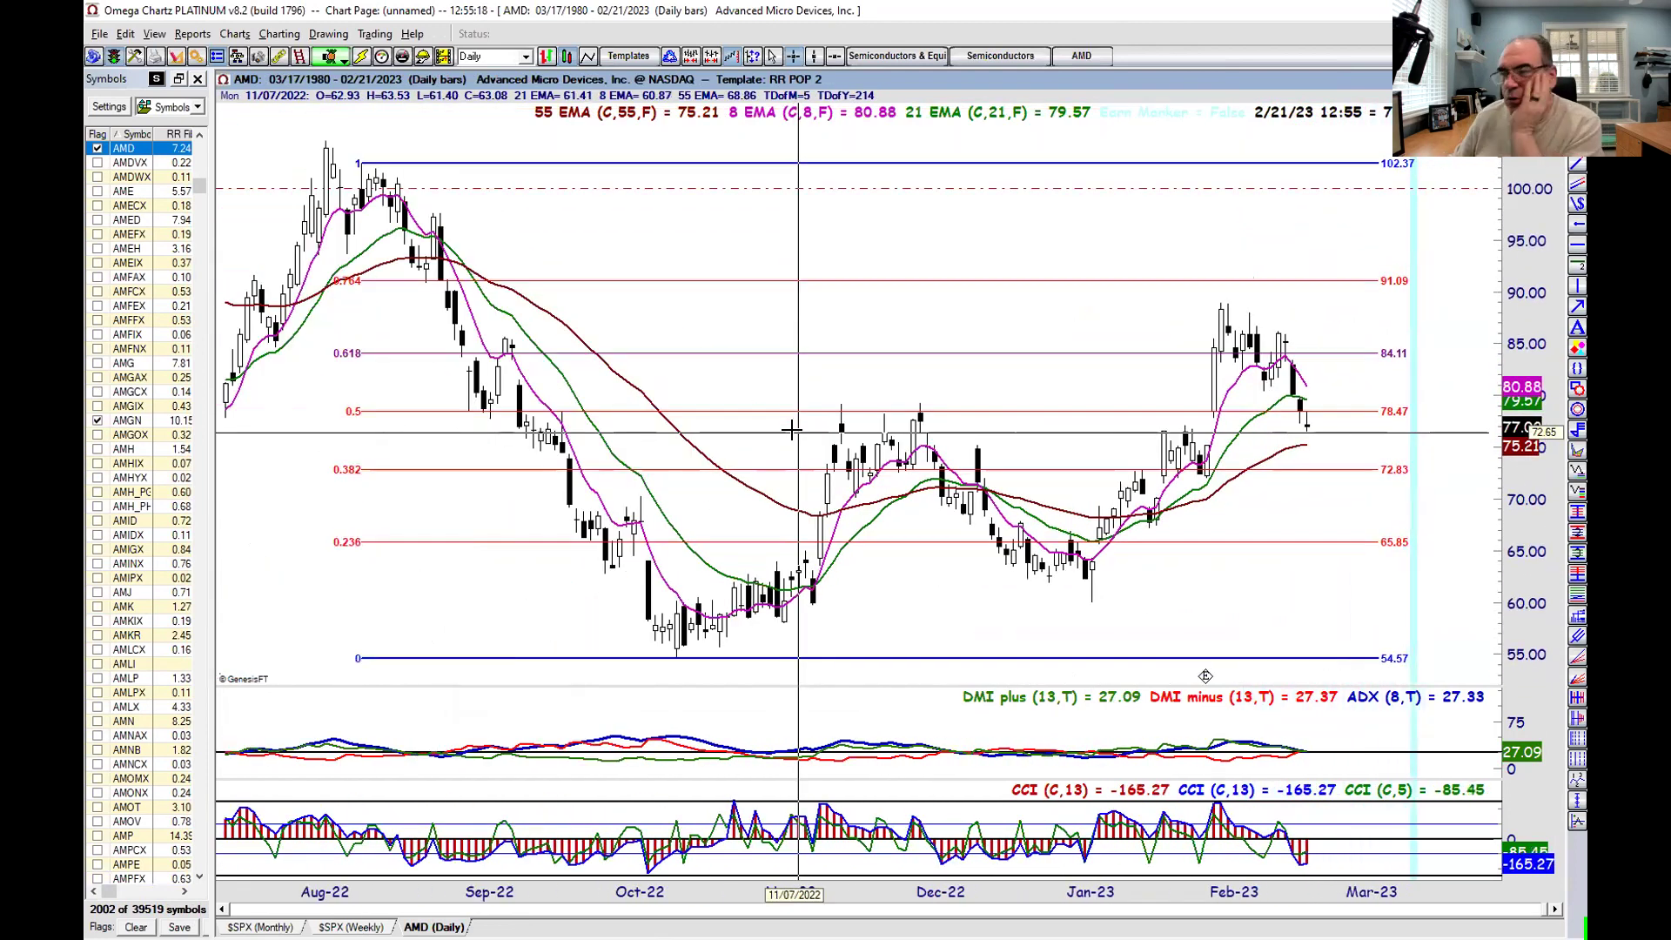